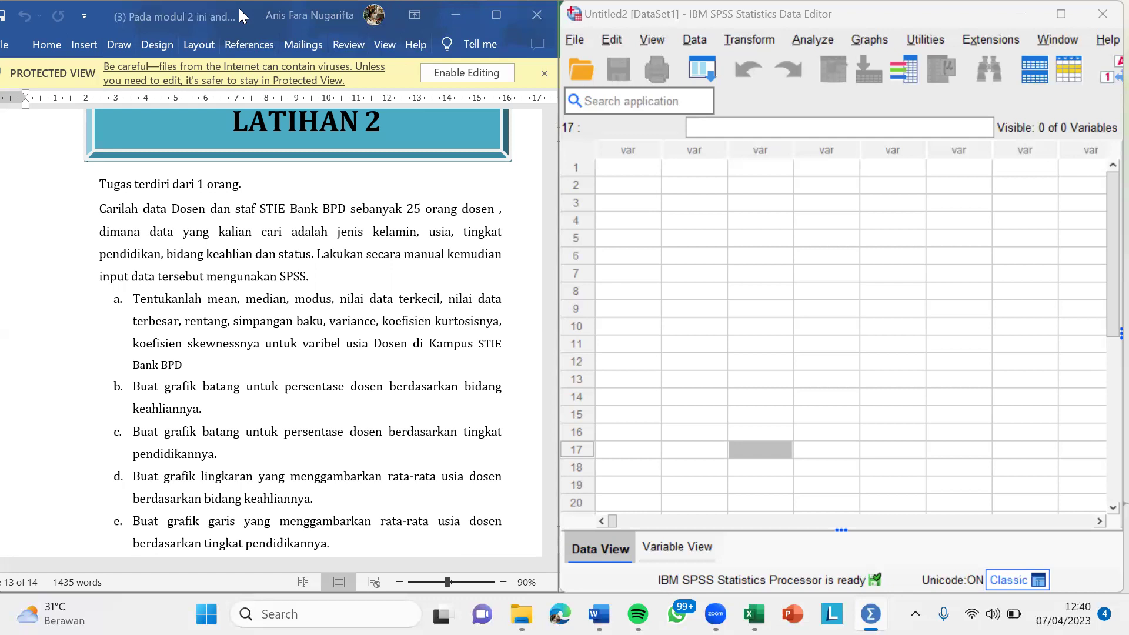
Move the exercise document out of the way, bring the lecturer data workbook forward and deselect its table by selecting cell C29.
drag(239, 8, 240, 519)
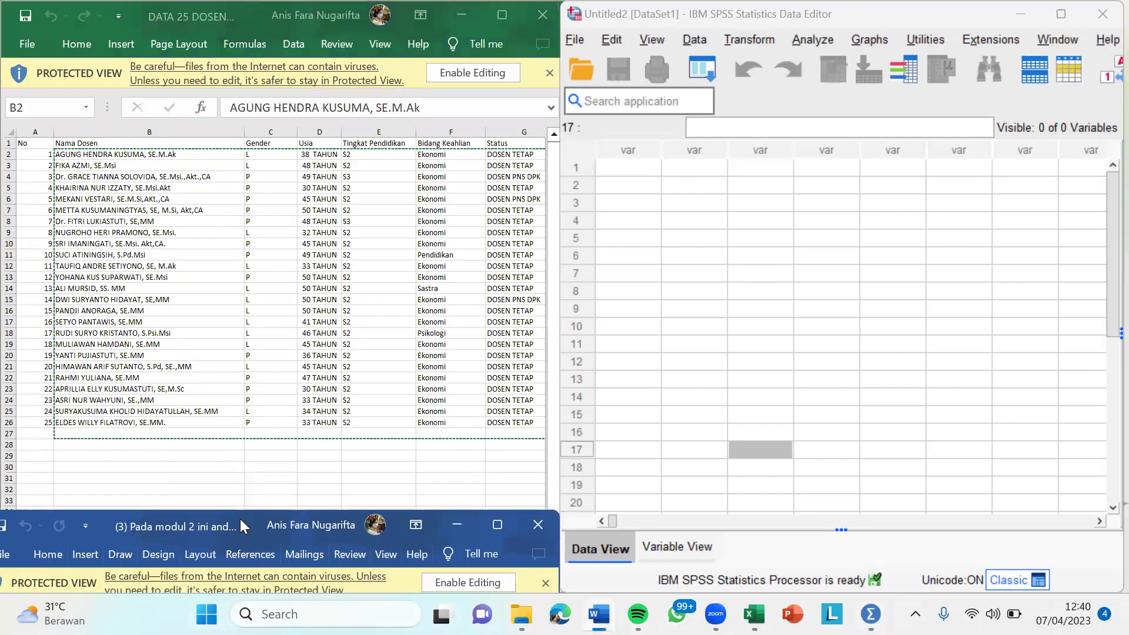
click(227, 381)
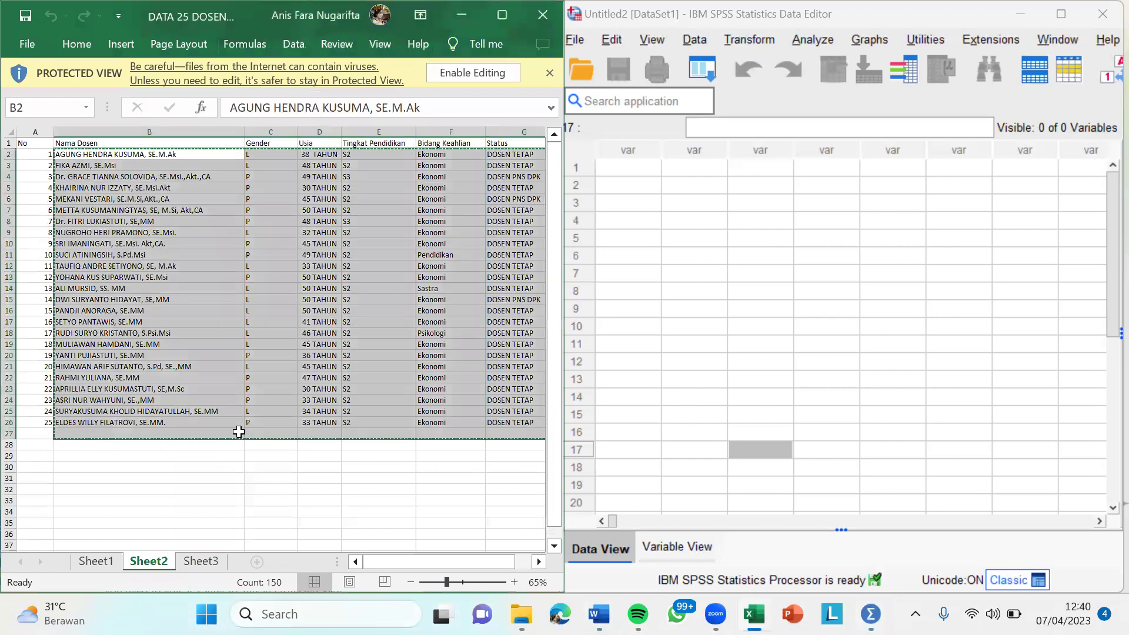
click(238, 432)
click(293, 411)
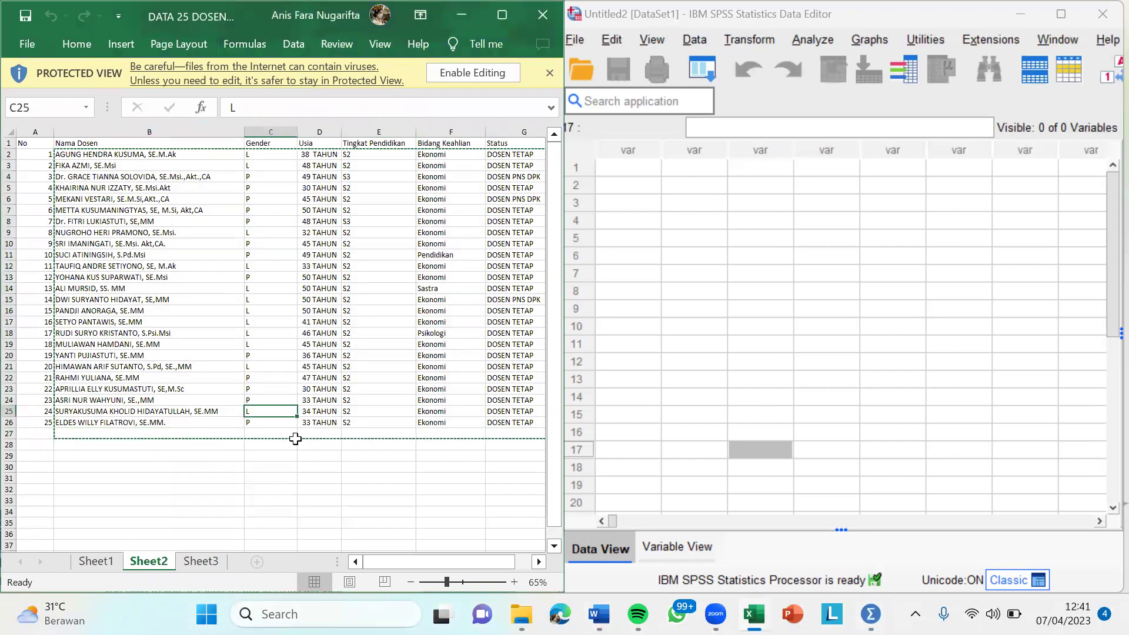
click(296, 455)
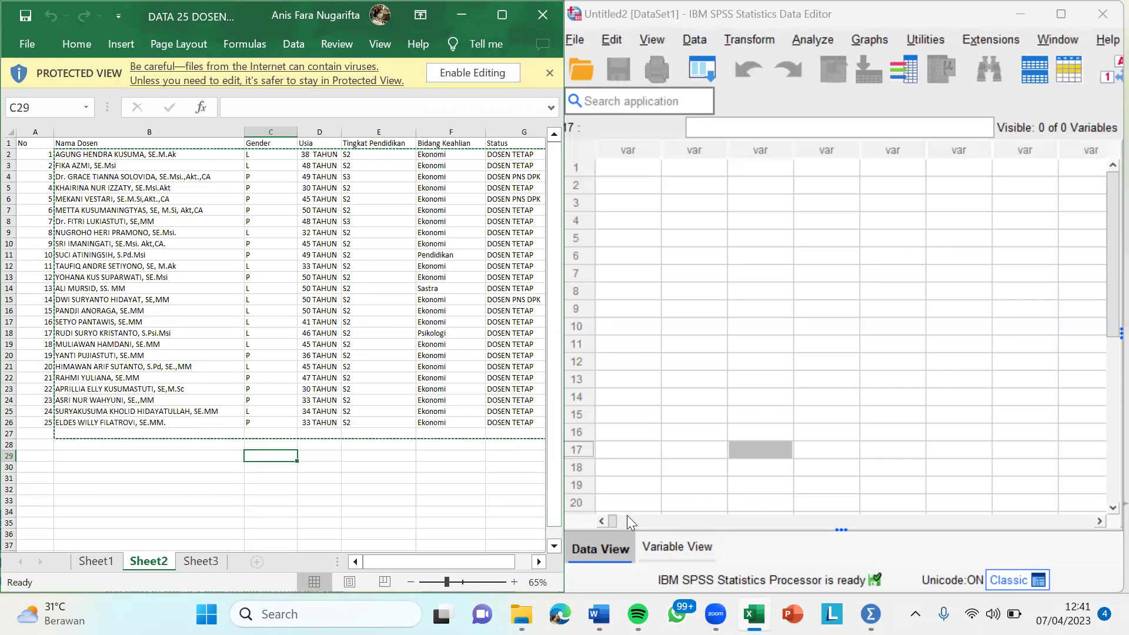
In the SPSS variable definitions, create a first variable named Nama with the String type.
click(659, 547)
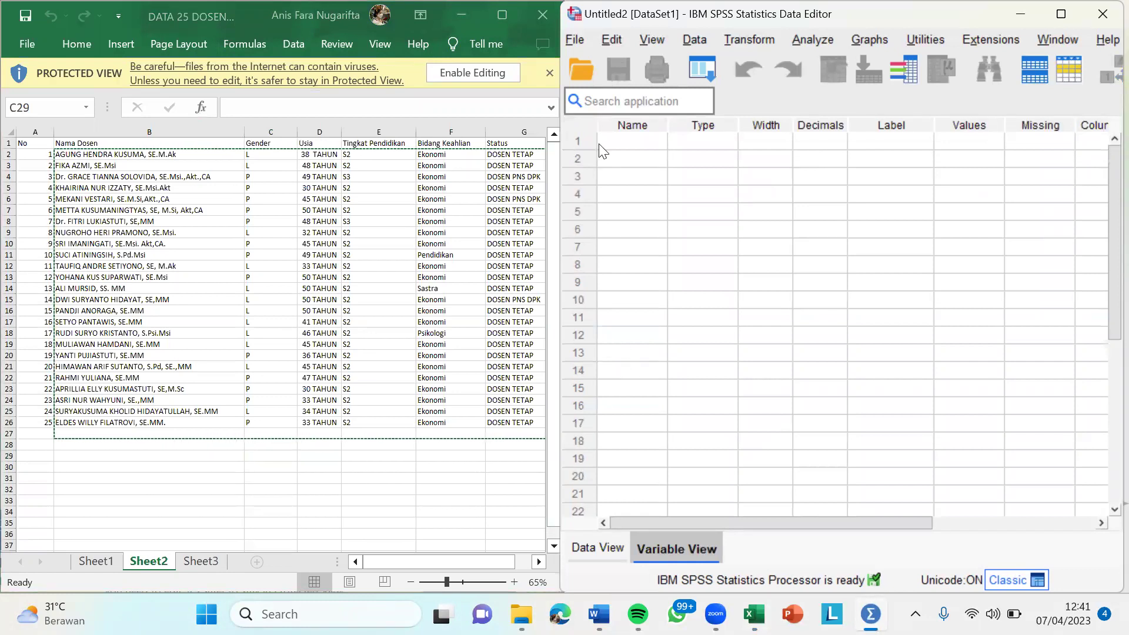
click(622, 140)
text(Nama)
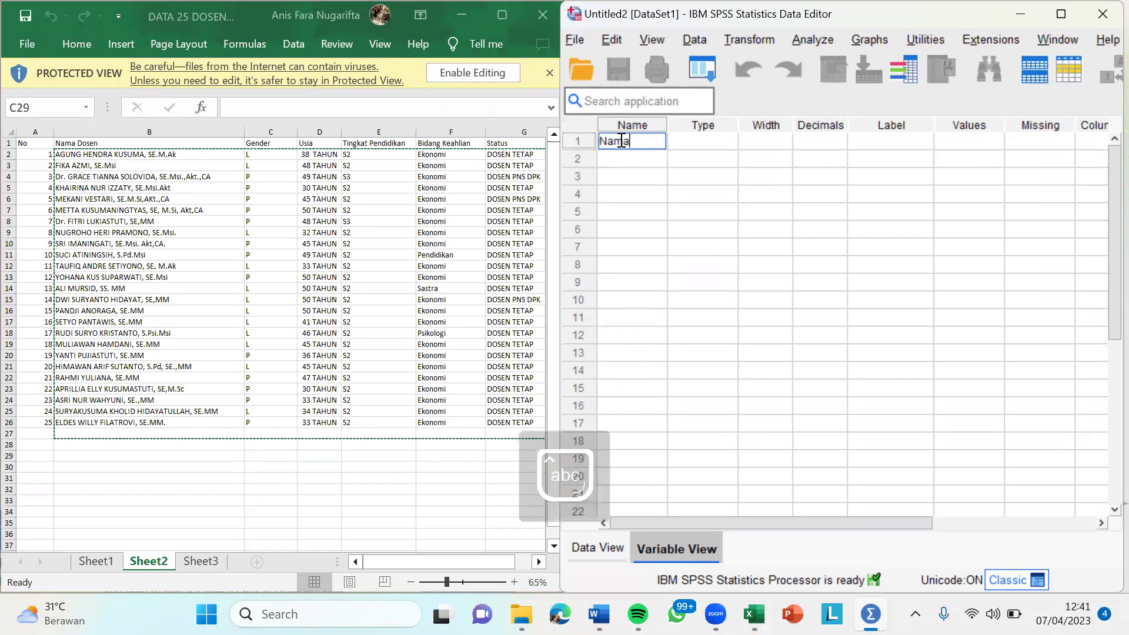
click(690, 143)
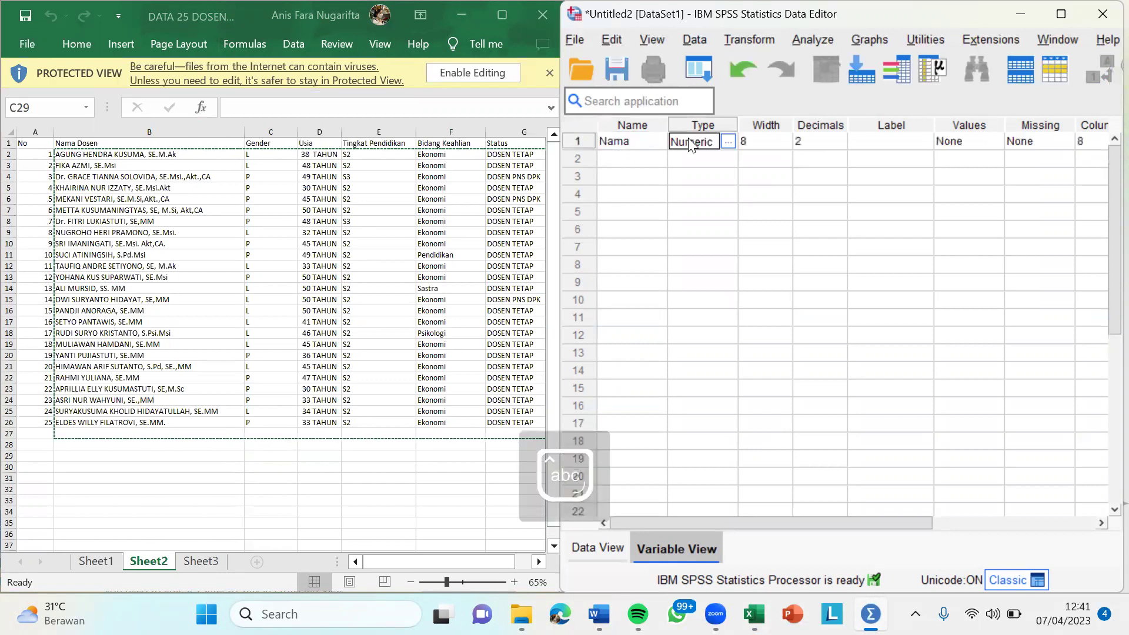
click(729, 142)
click(647, 333)
click(790, 428)
Set the width of the Nama variable to 40.
click(752, 143)
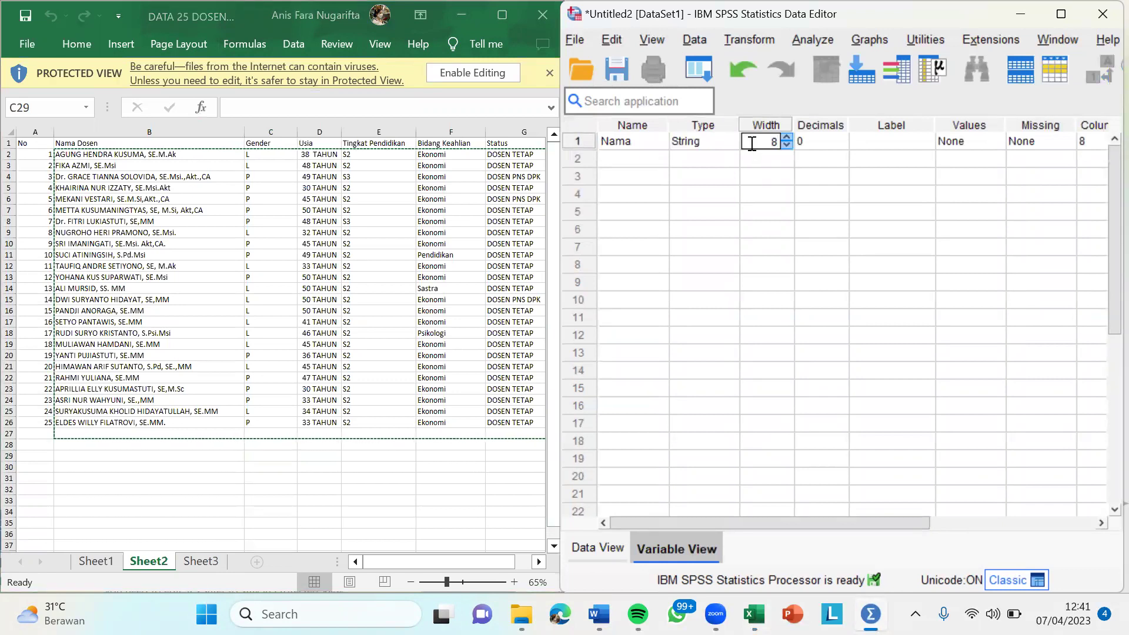
key(BackSpace)
text(40)
click(818, 142)
Label the Nama variable "Nama Dosen".
click(891, 141)
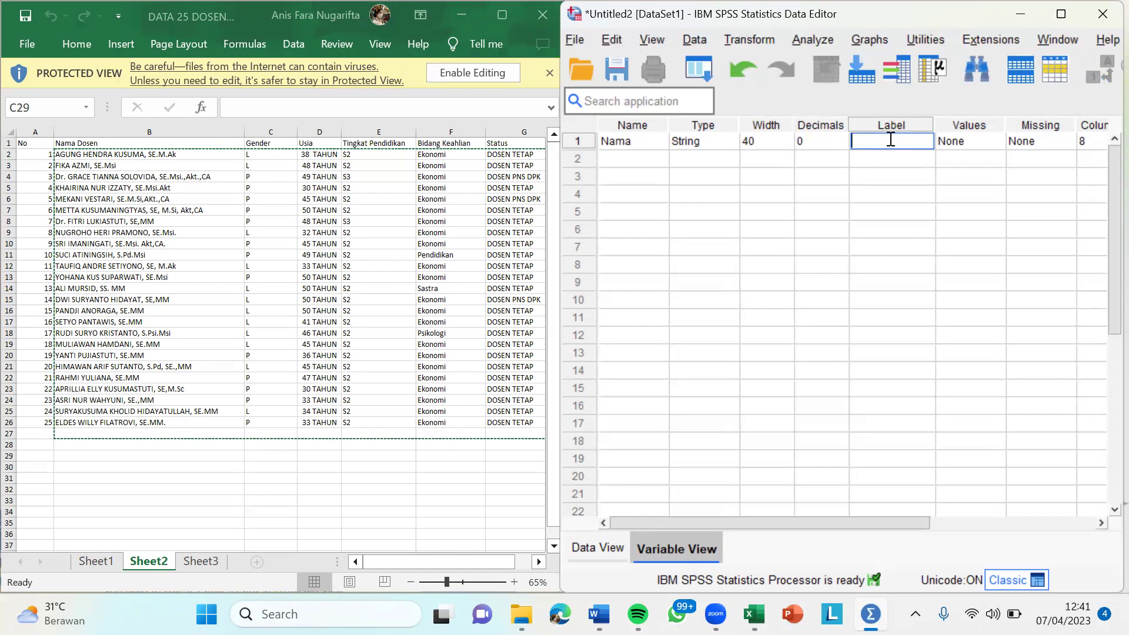
key(Caps_Lock)
text(Nama)
key(Caps_Lock)
text(D)
key(Caps_Lock)
text(osen)
Set the Nama variable's column width to 40, with left alignment and the Nominal measurement level.
drag(878, 521, 971, 523)
click(937, 142)
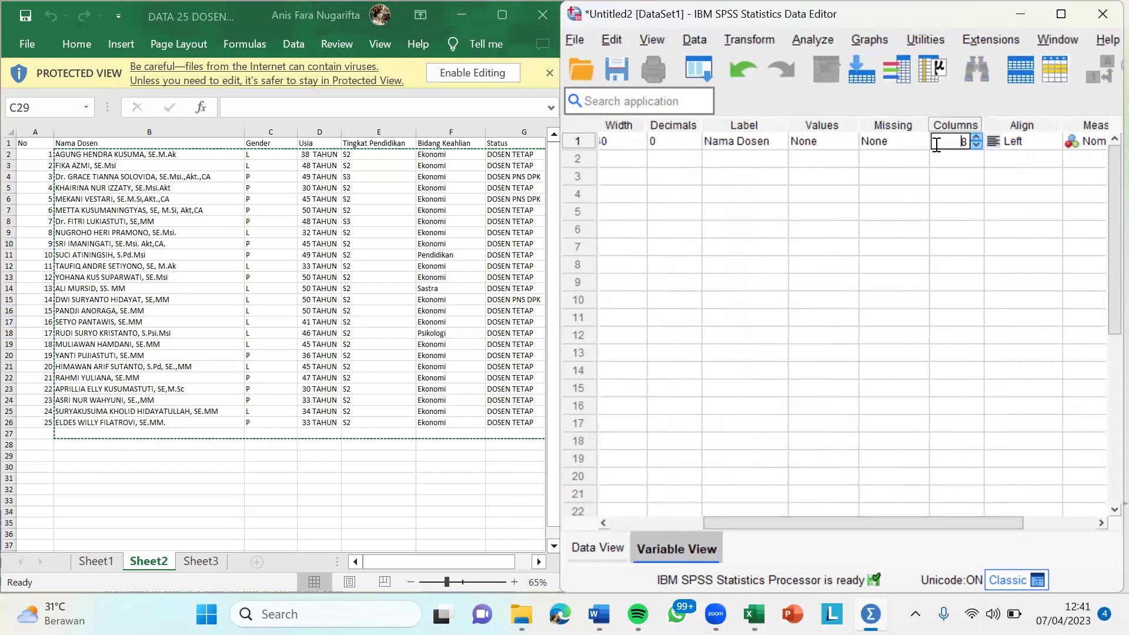
text(40)
click(1034, 144)
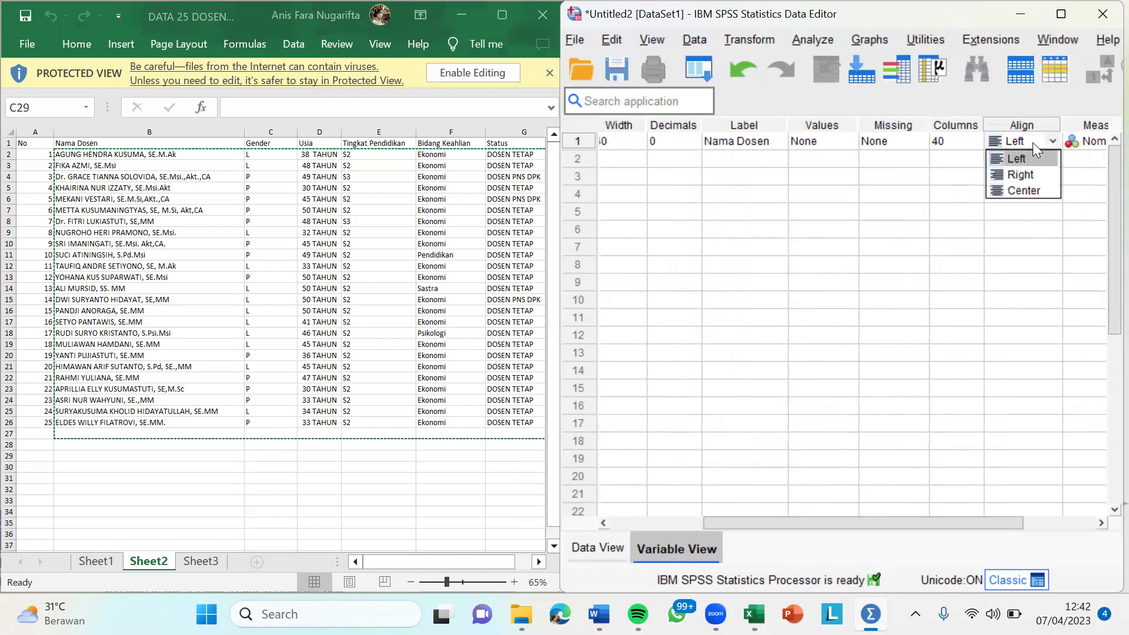
click(1032, 156)
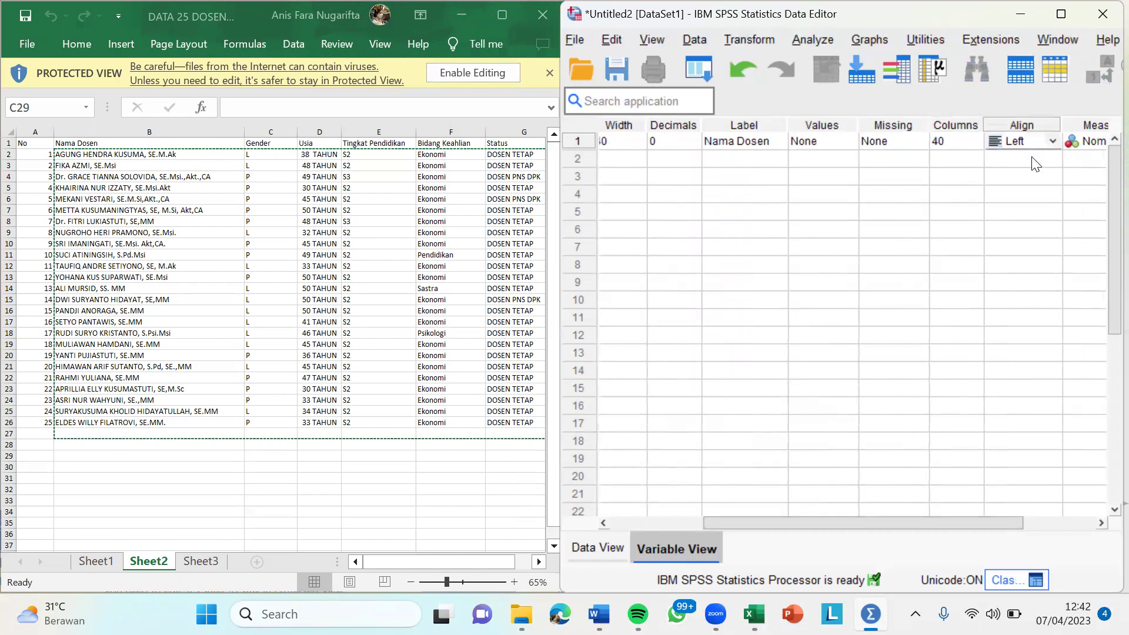
click(1086, 143)
click(1081, 174)
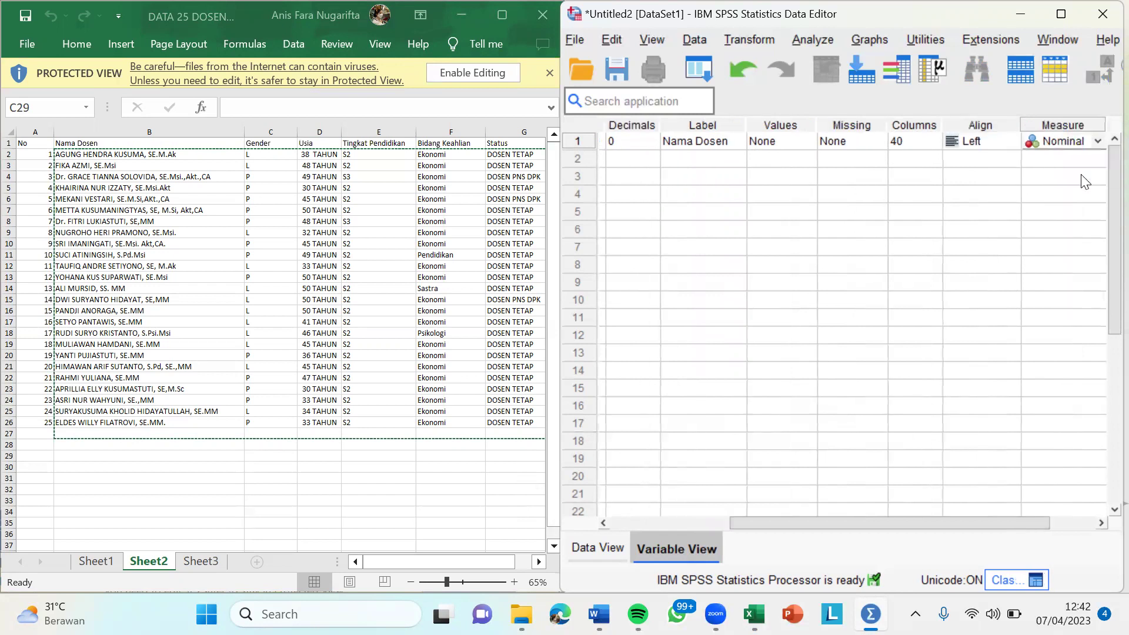
Create a second variable named Gender with the String type.
drag(950, 520, 681, 524)
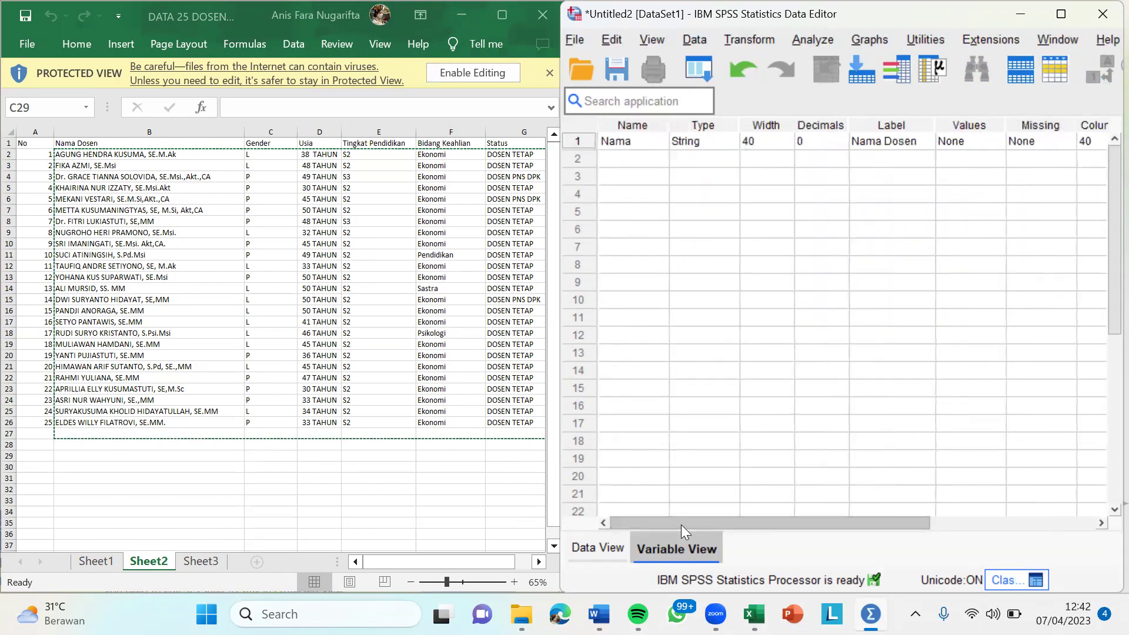
click(621, 157)
text(Gender)
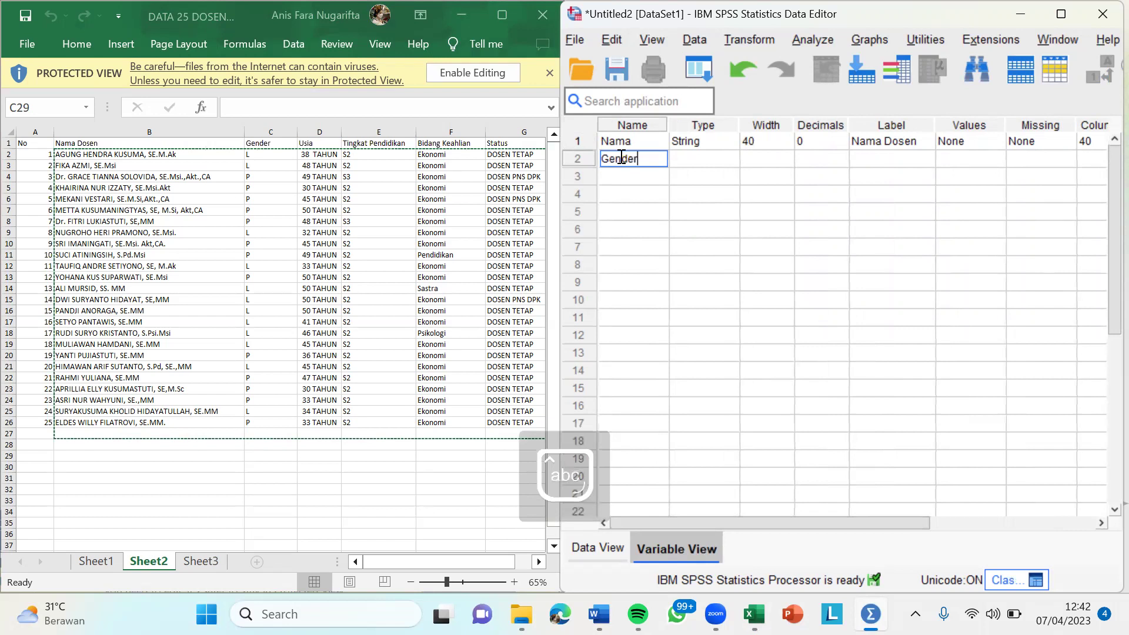
click(727, 166)
click(730, 160)
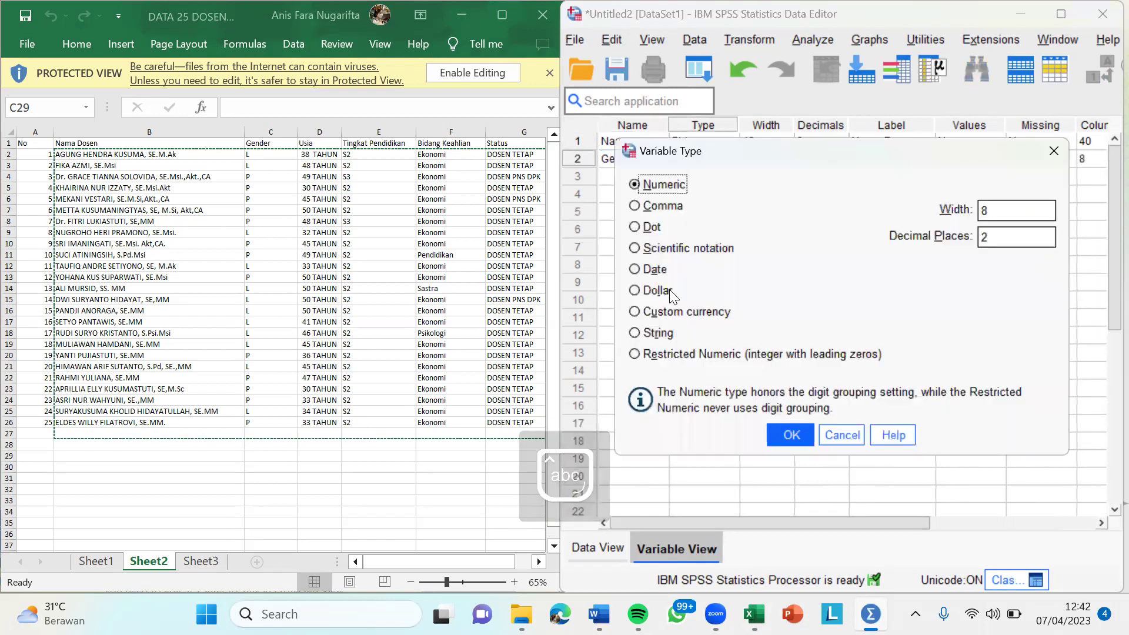
click(640, 334)
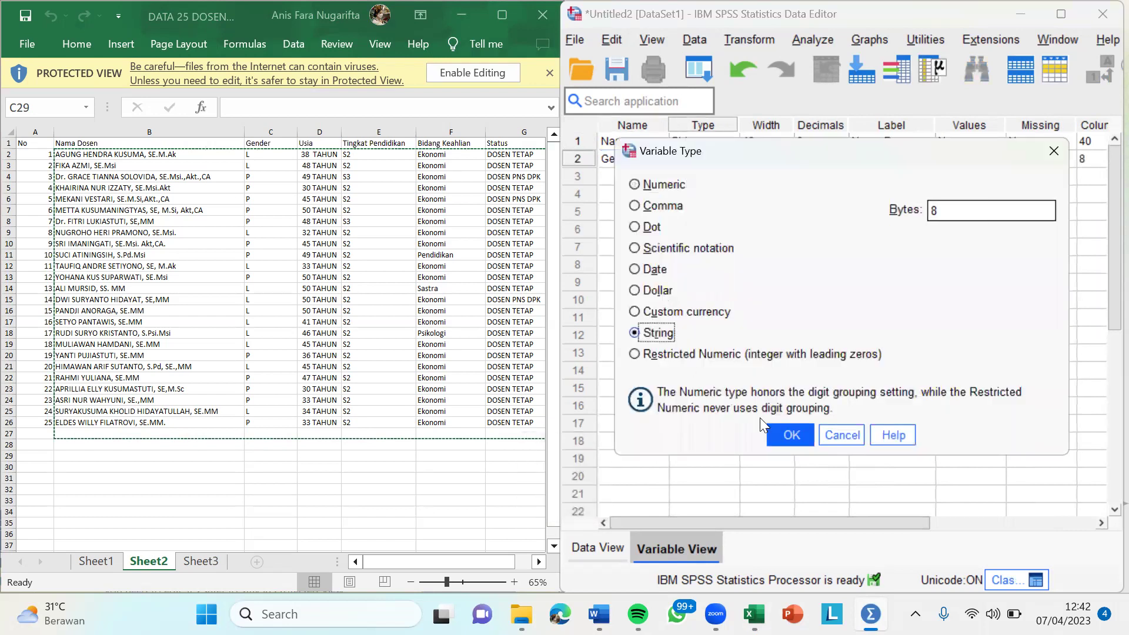
click(790, 435)
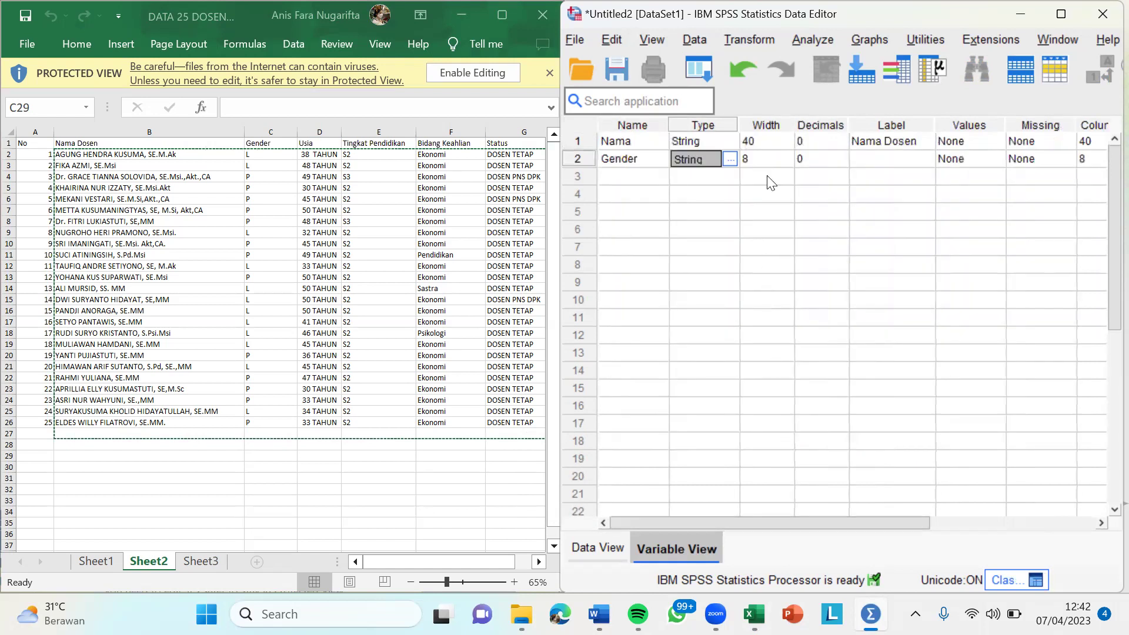
Set the width of the Gender variable to 5.
click(762, 155)
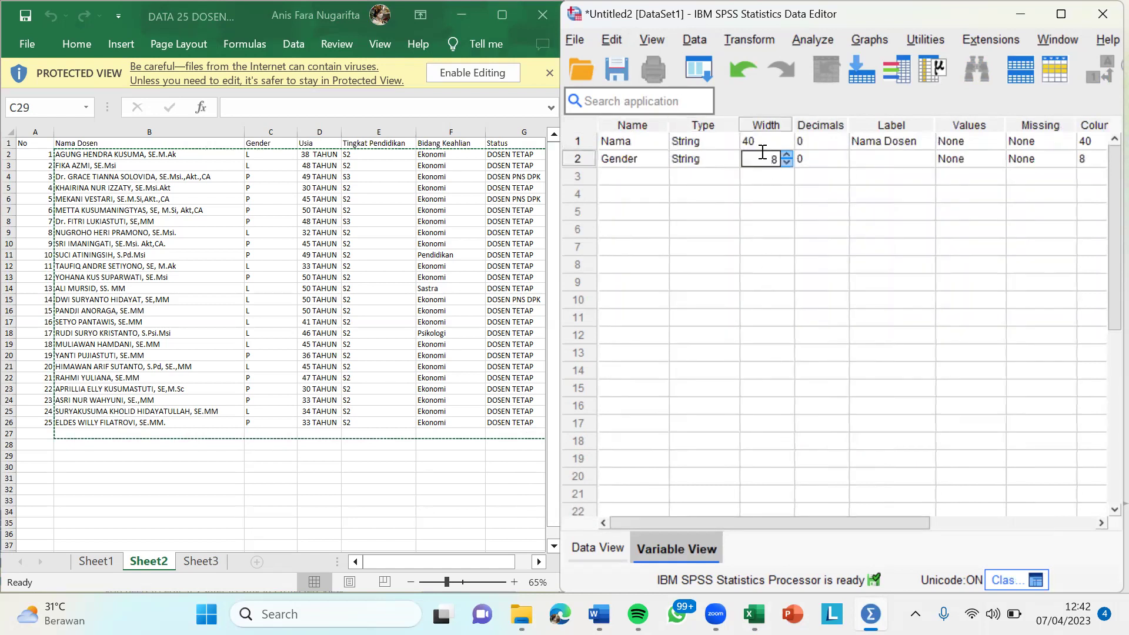
key(BackSpace)
text(5)
click(822, 154)
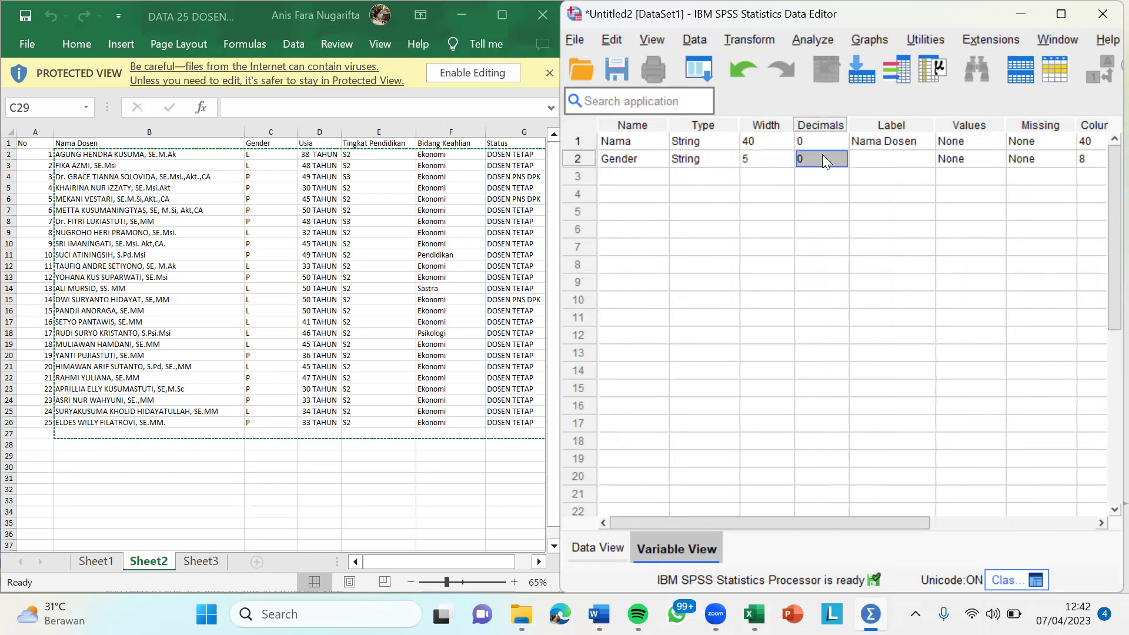
Label the Gender variable "Jenis Kelamin".
click(871, 160)
key(Caps_Lock)
text(J)
key(Caps_Lock)
text(enis)
key(Caps_Lock)
text(K)
key(Caps_Lock)
text(elamin)
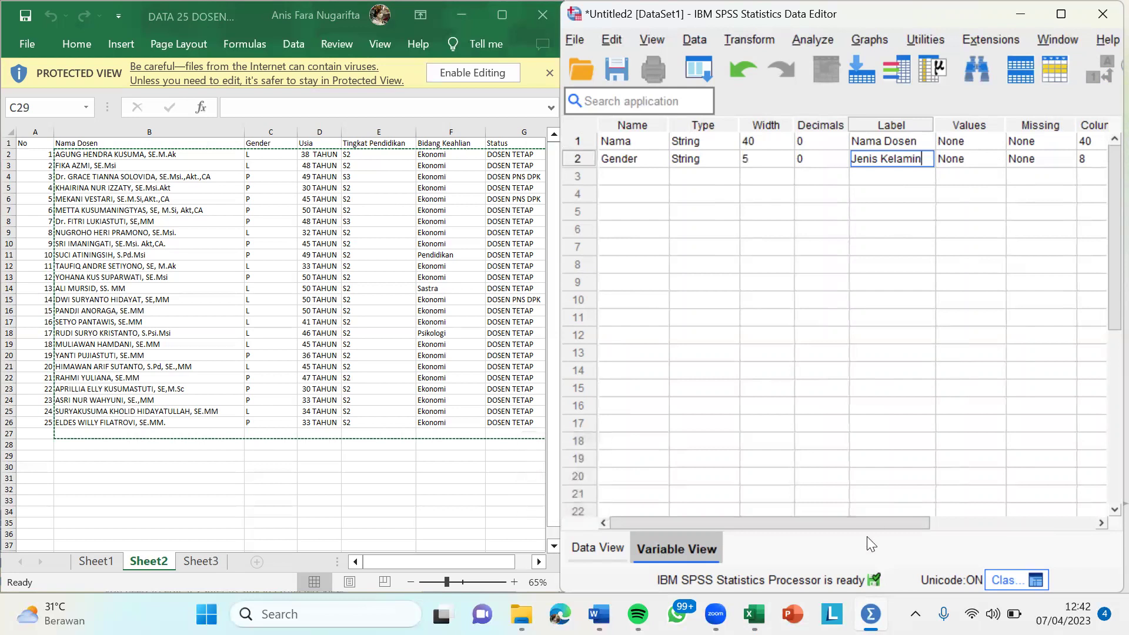
Set the Gender variable's column width to 8, with left alignment and the Nominal measurement level.
drag(842, 518, 954, 536)
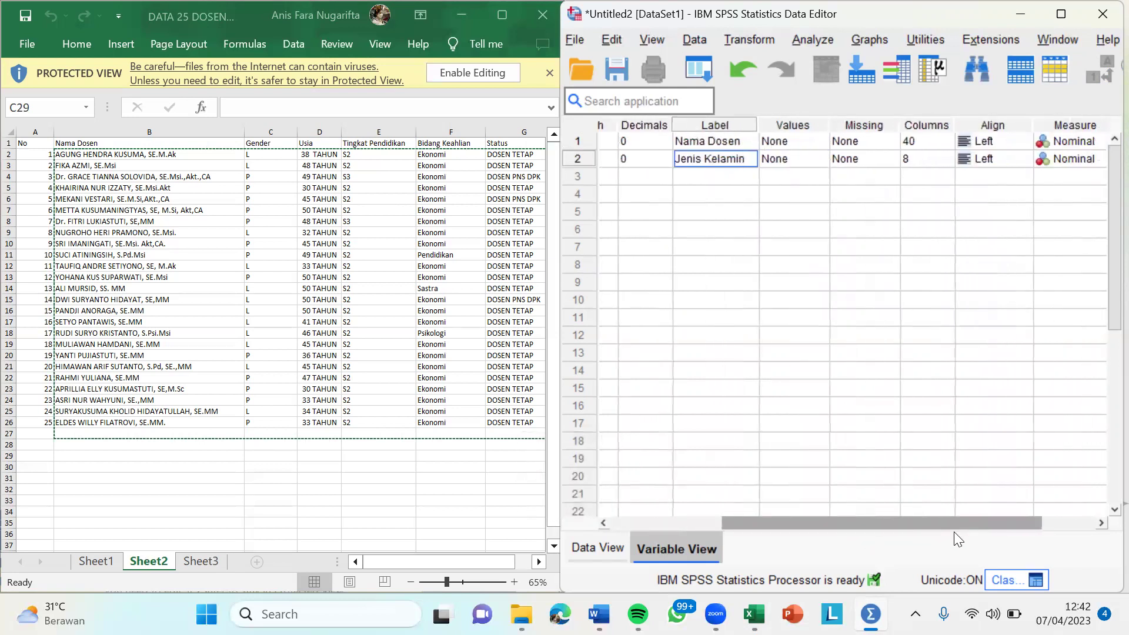
click(919, 159)
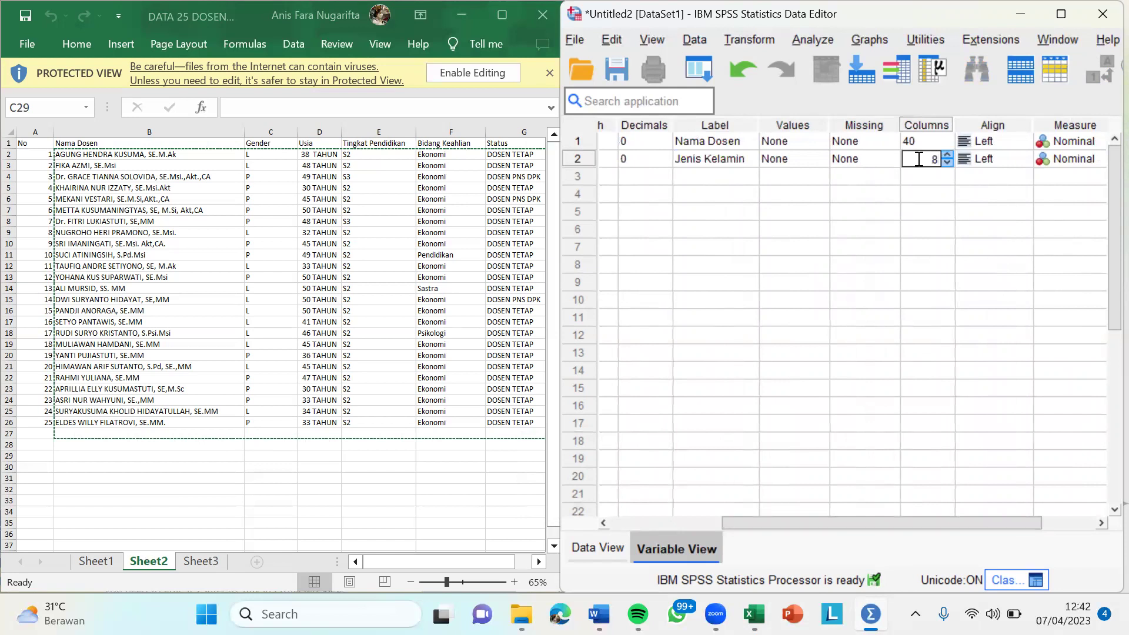
key(BackSpace)
text(8)
click(974, 160)
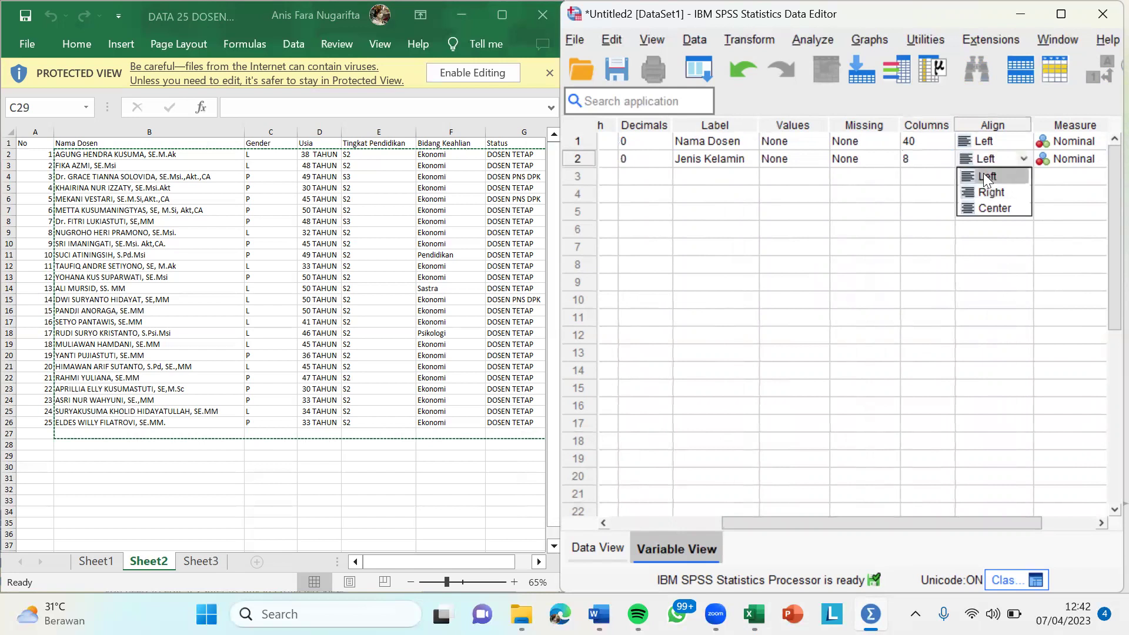
click(984, 174)
click(1051, 158)
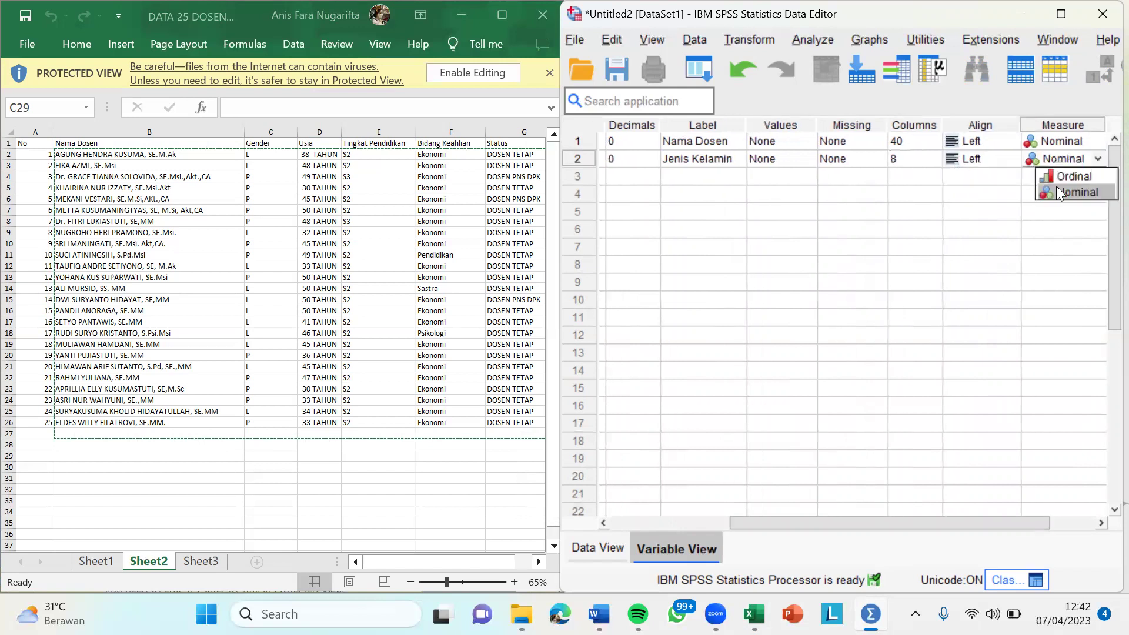
click(1060, 193)
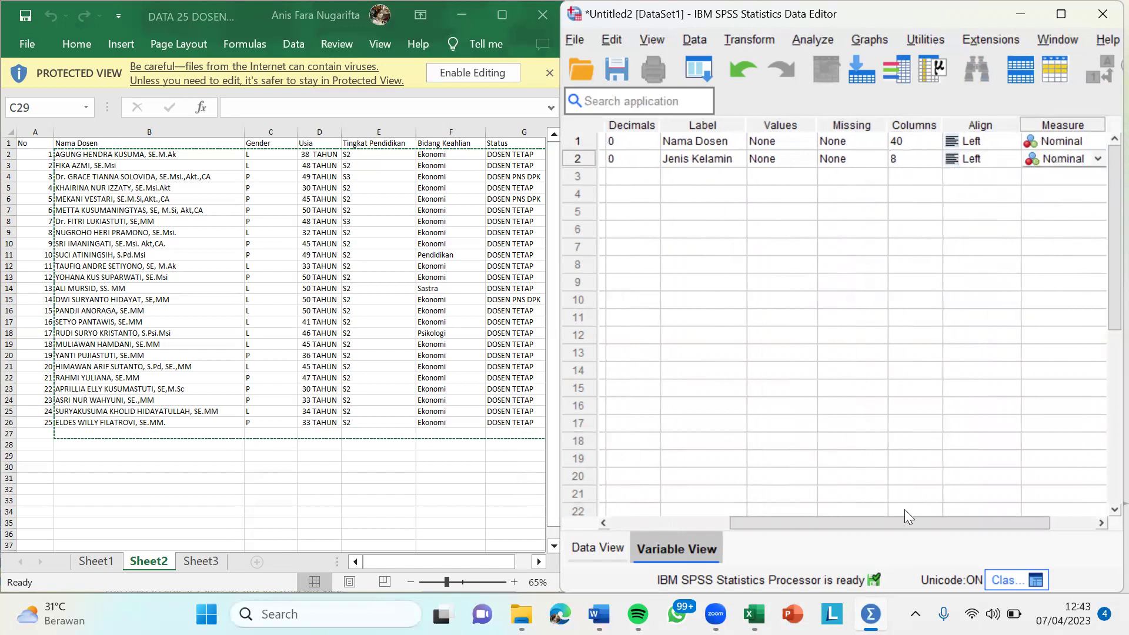
Create a third variable named Usia with the Numeric type.
drag(893, 519, 713, 523)
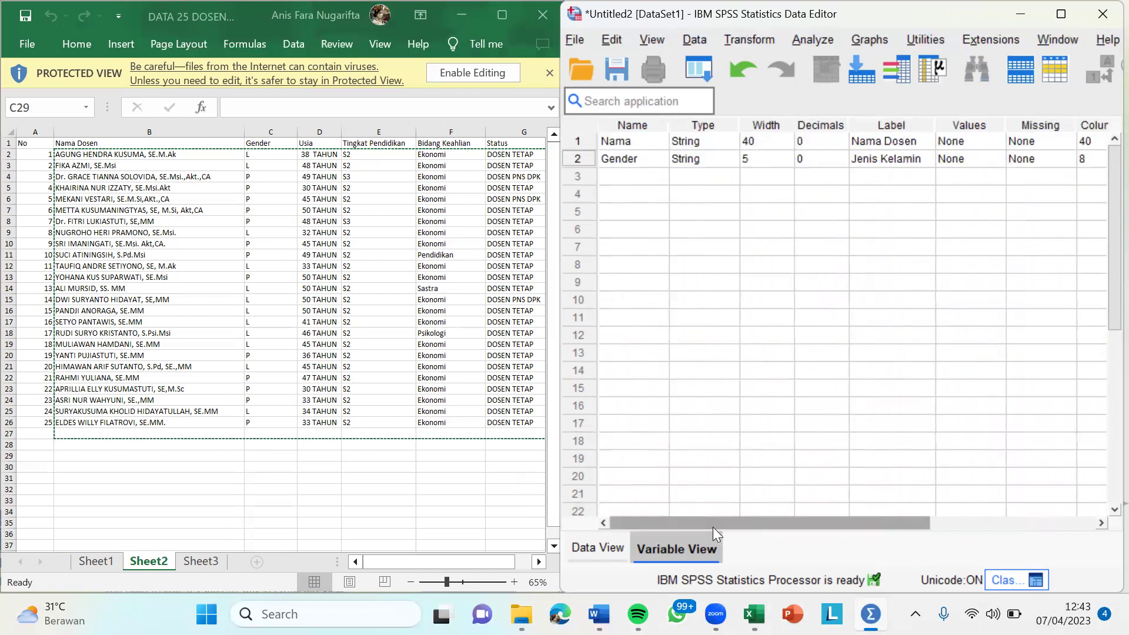
click(611, 174)
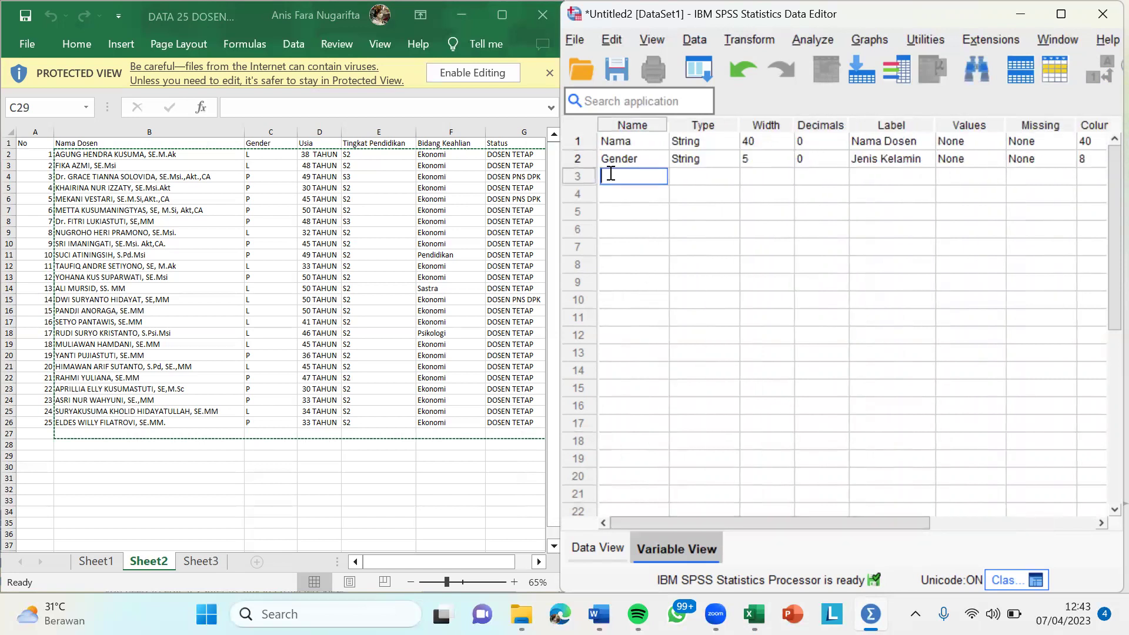
text(Usia)
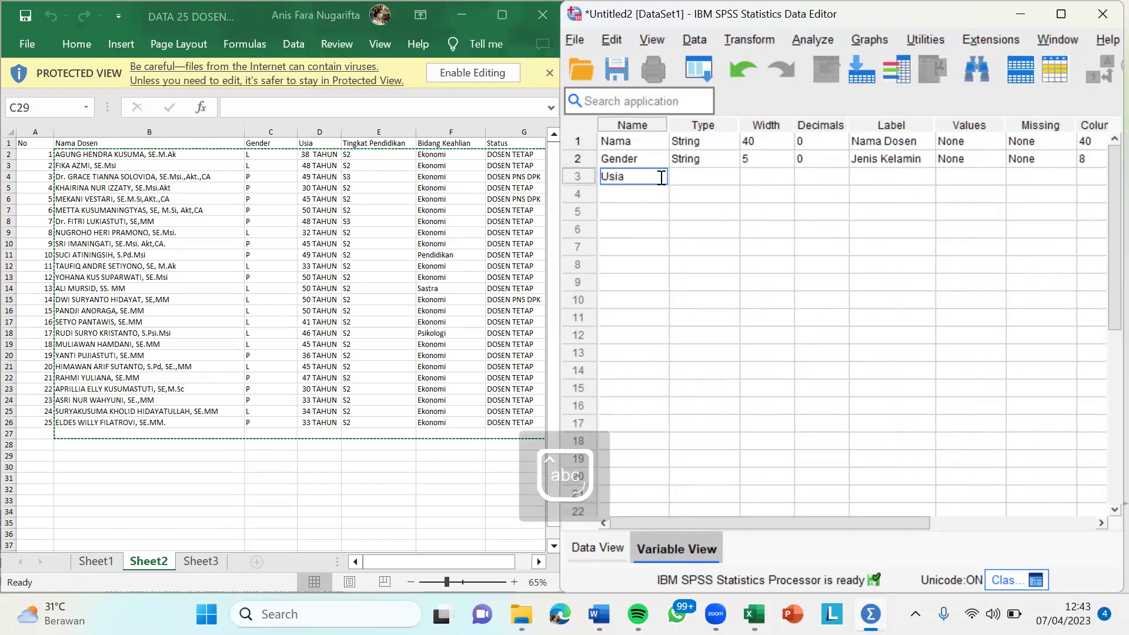
click(680, 175)
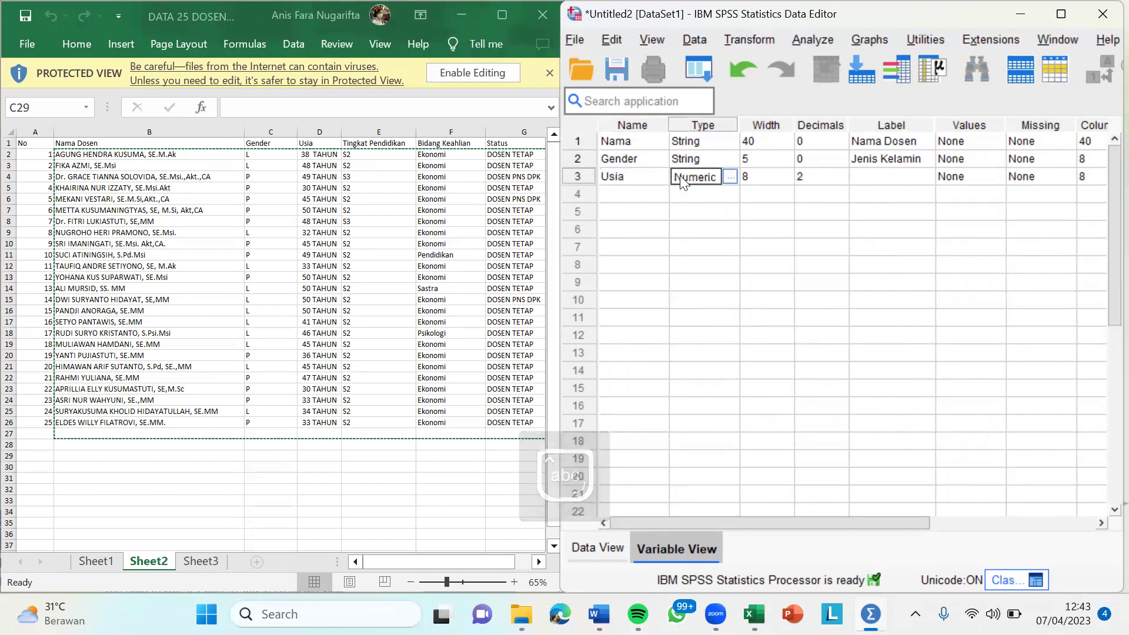
Set the Usia variable's width to 6 and its decimals to 0.
click(776, 175)
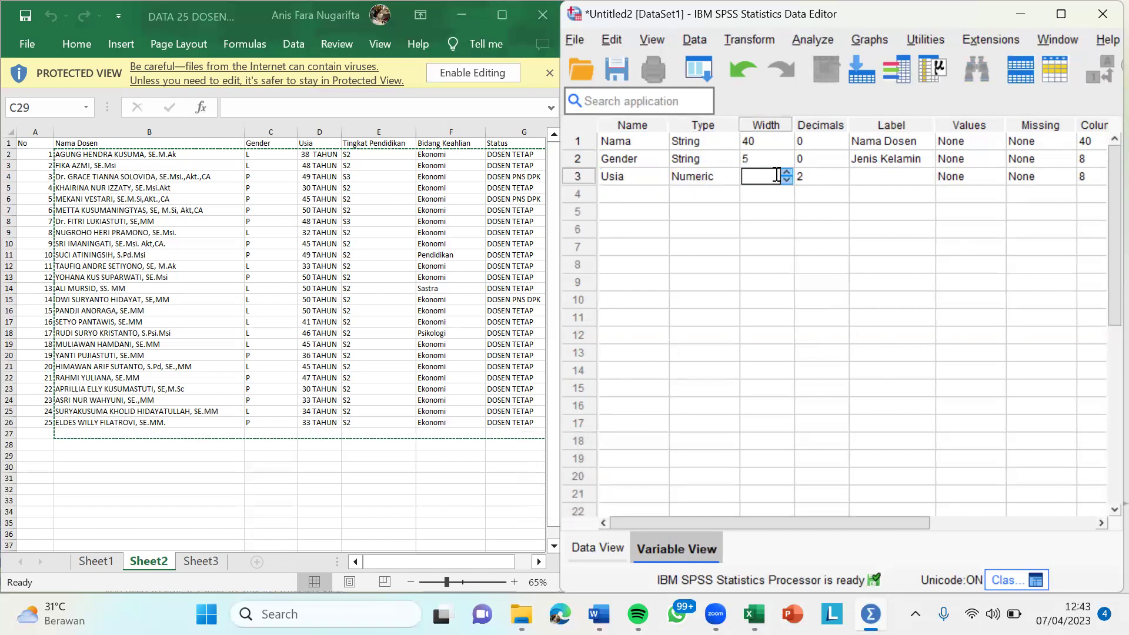
click(822, 174)
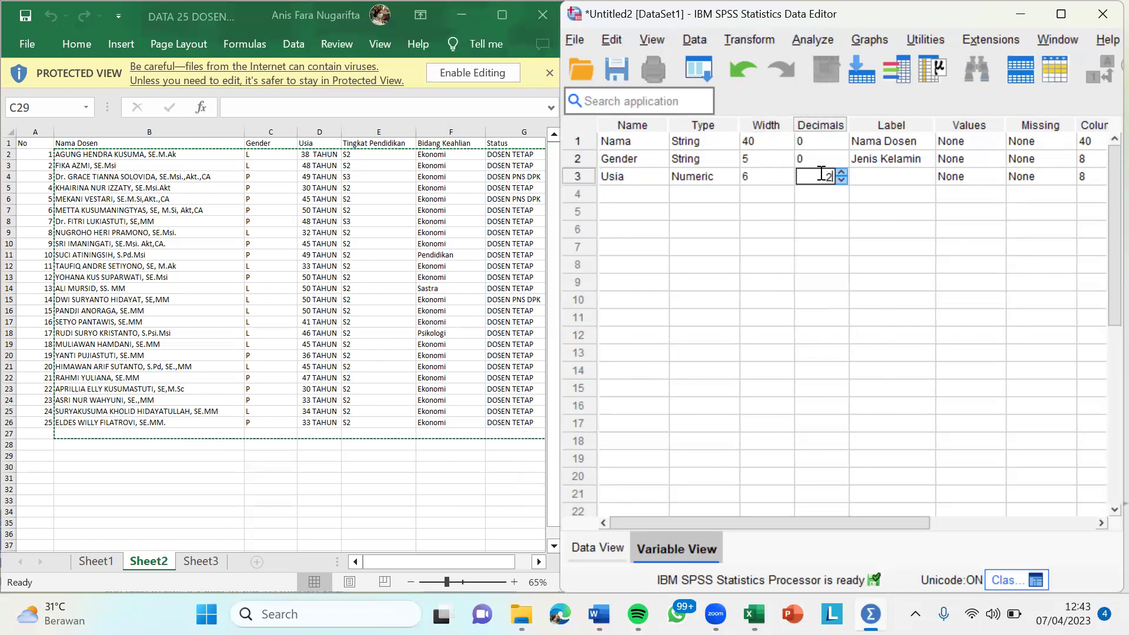
text(0)
Label the Usia variable "Usia Dosen".
click(861, 176)
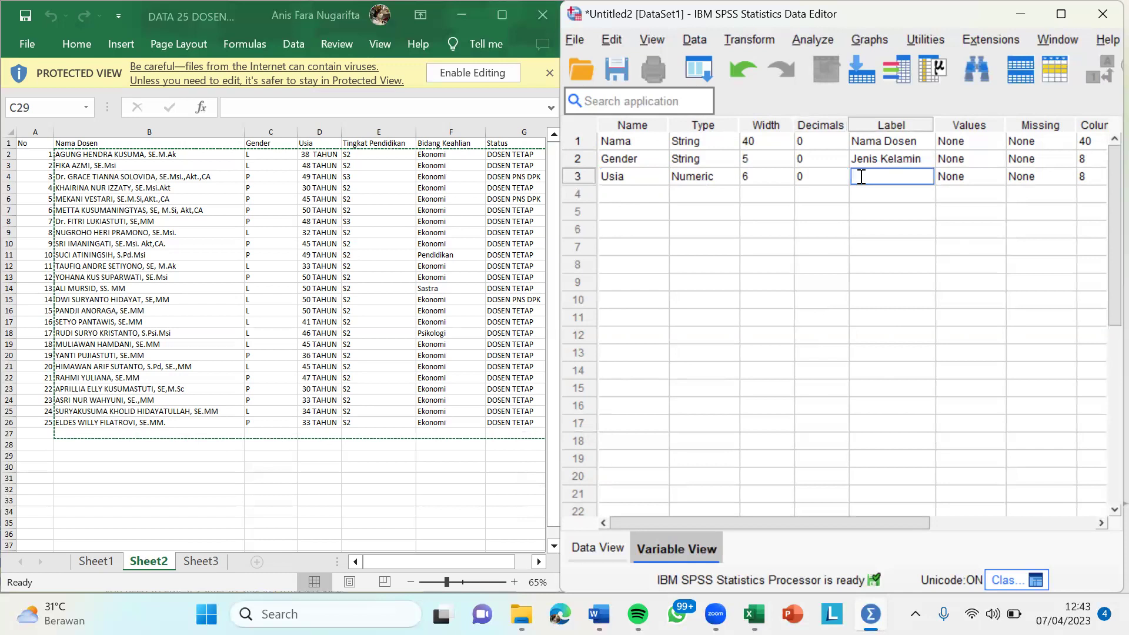
key(Caps_Lock)
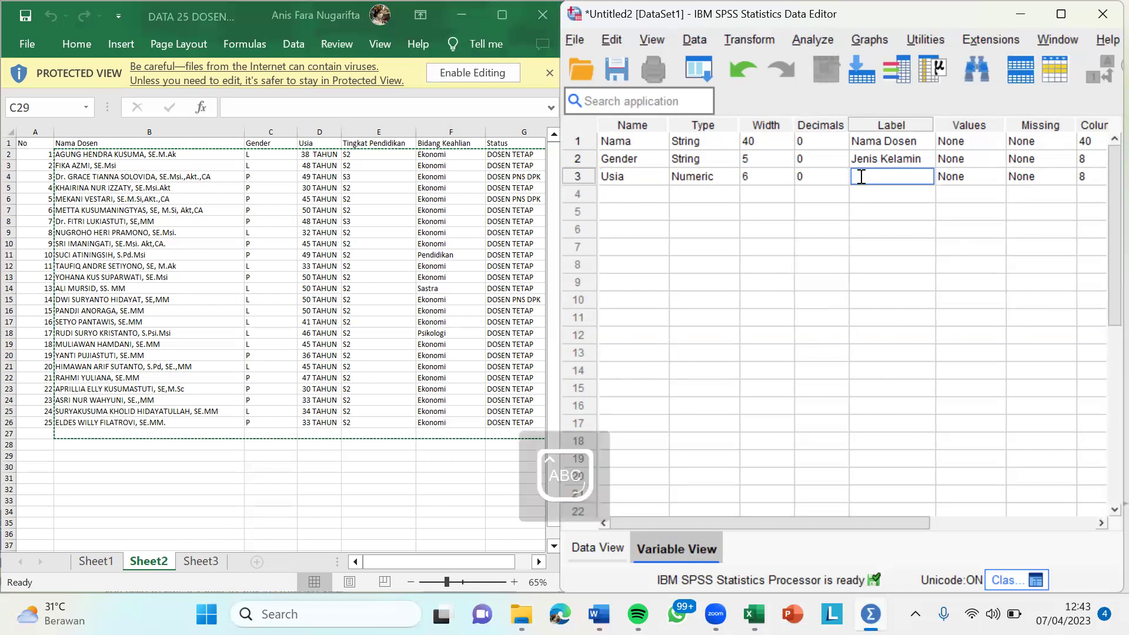
text(Usia Dosen)
drag(800, 523, 924, 522)
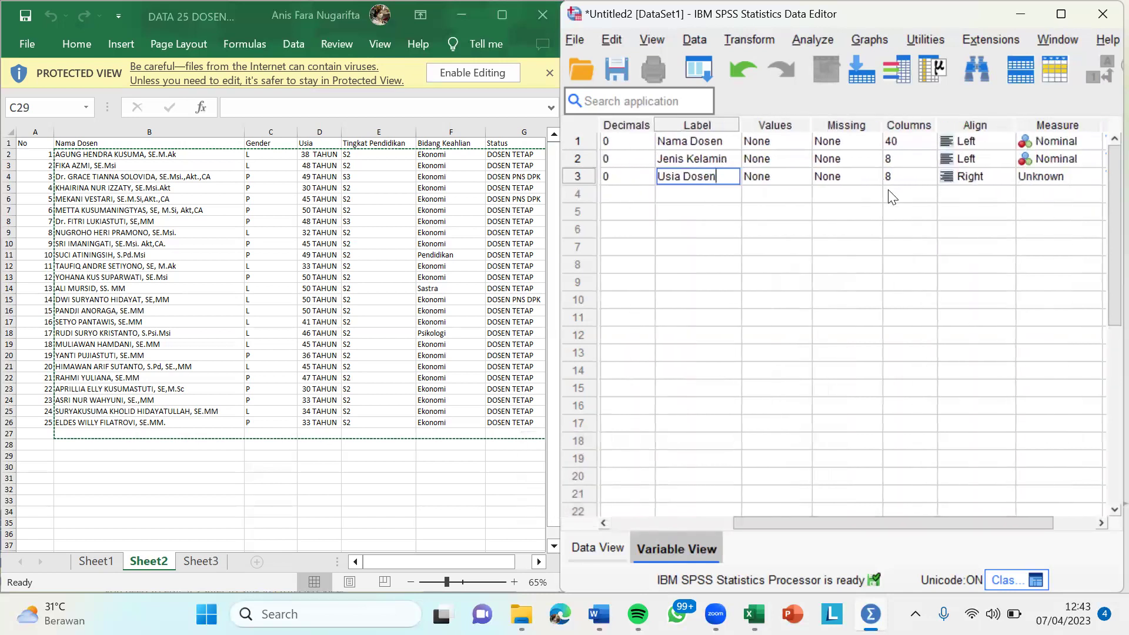
Set the Usia variable's alignment to Left and its measurement level to Scale.
click(899, 179)
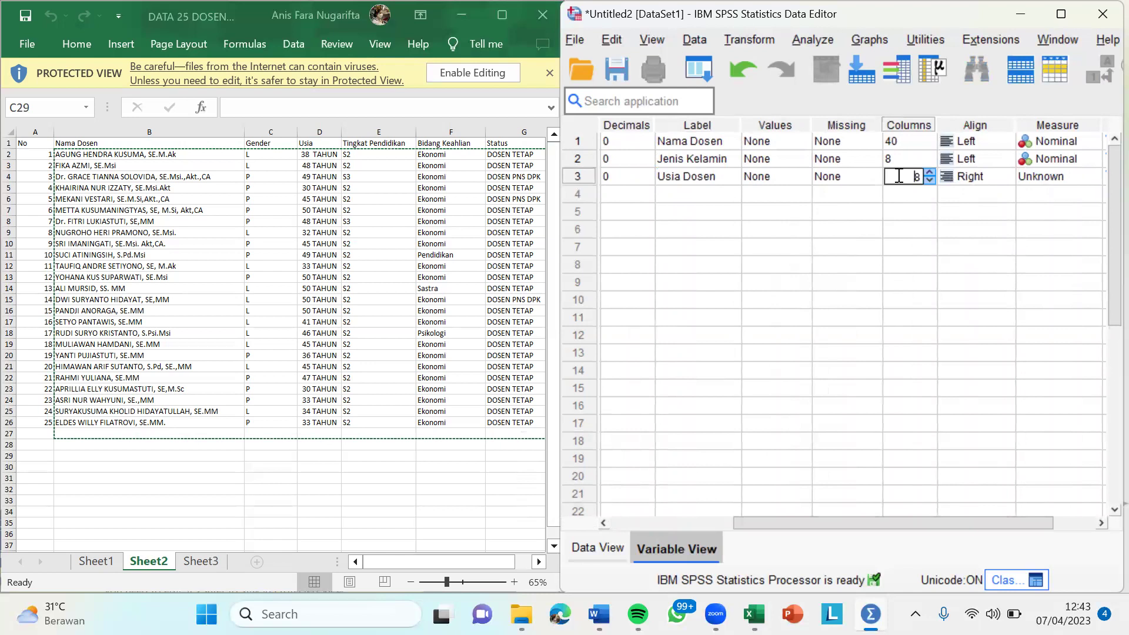
click(959, 179)
click(959, 177)
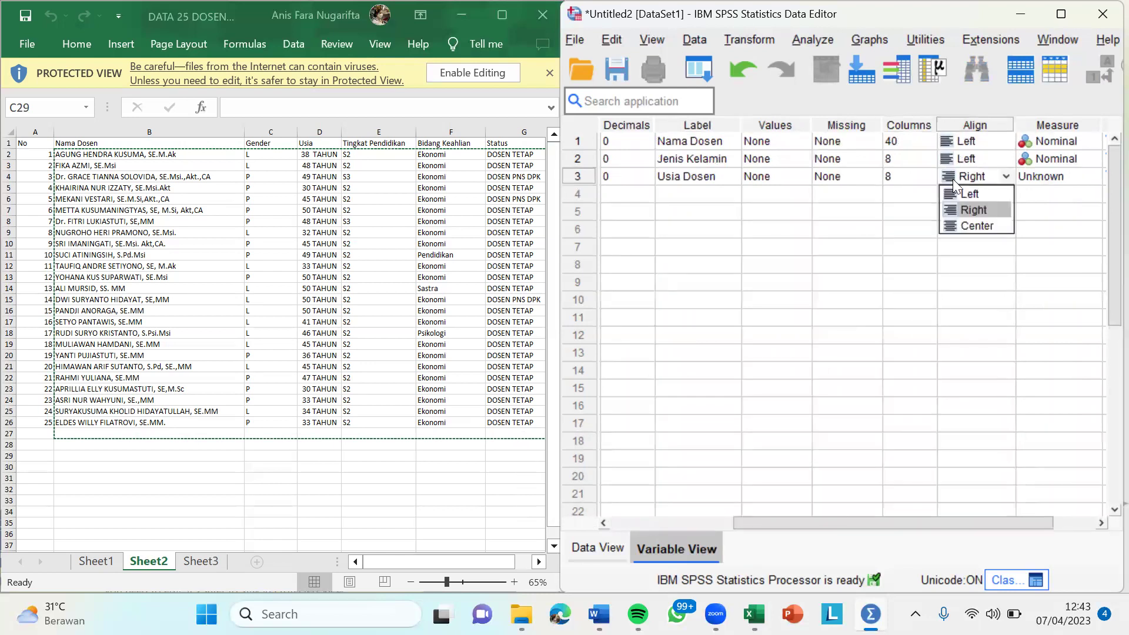
click(959, 195)
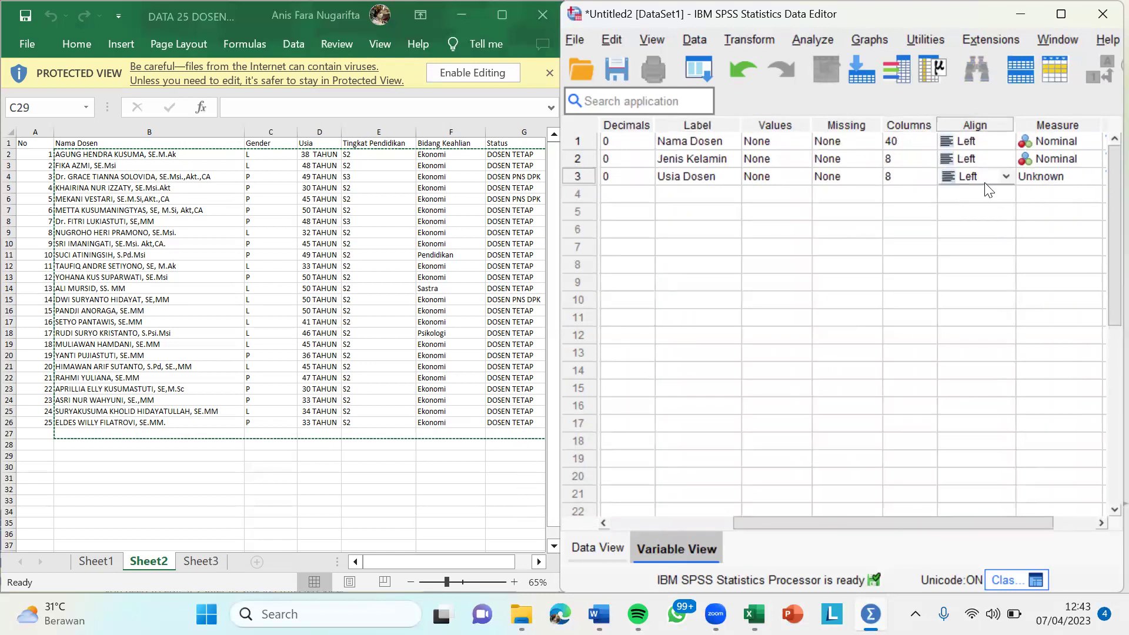
click(1033, 175)
click(1033, 176)
click(1038, 193)
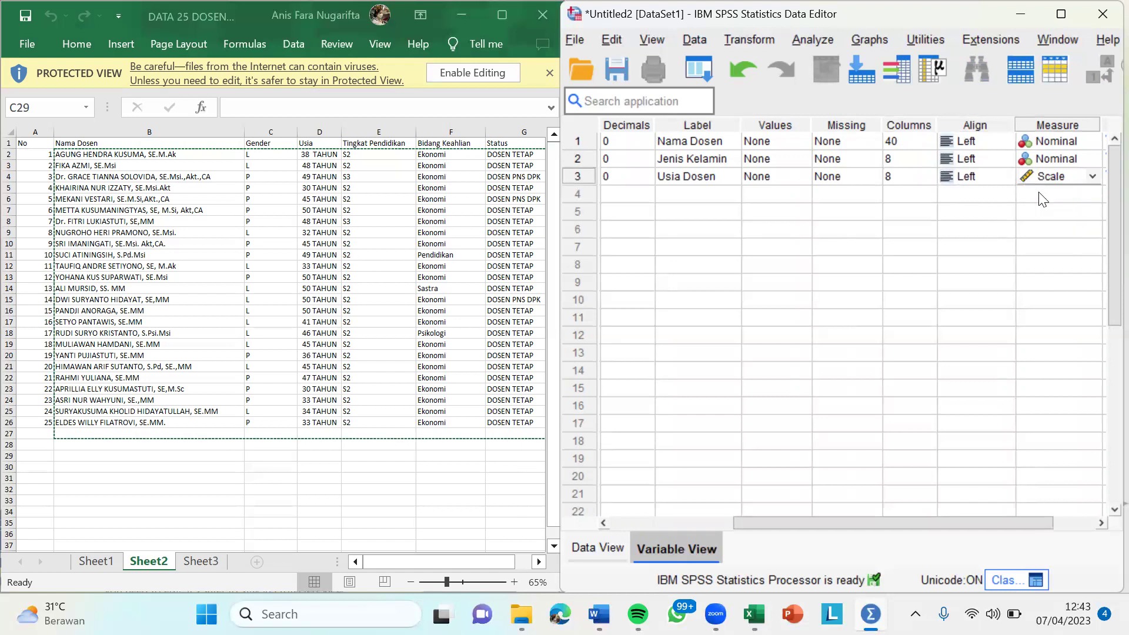
Create a fourth variable named Pendidikan with the String type.
drag(856, 516, 649, 531)
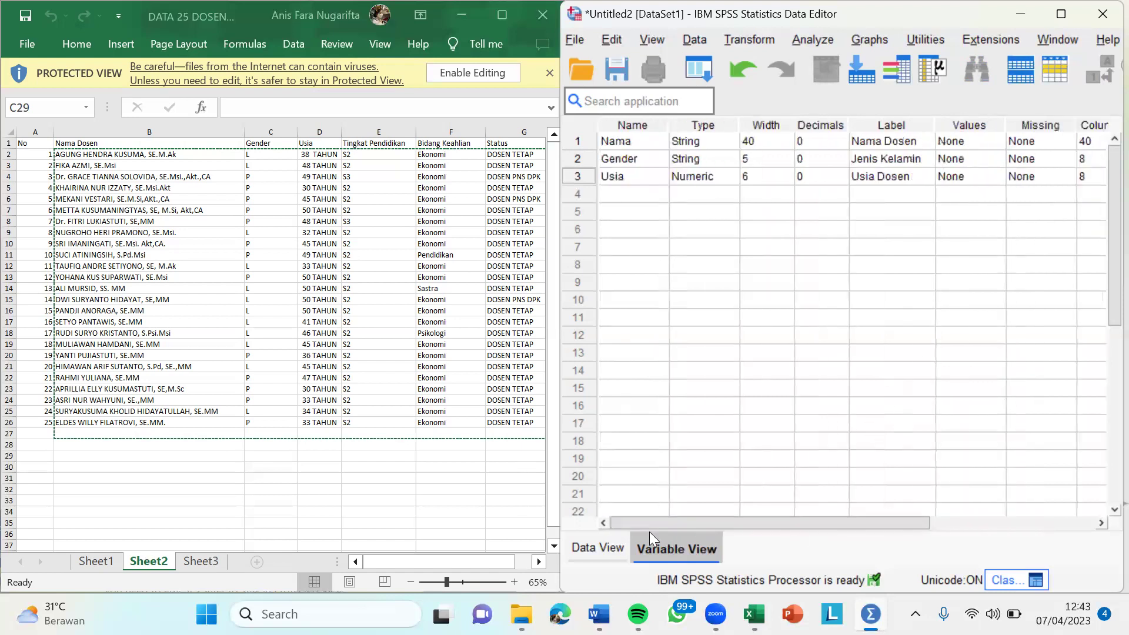
click(621, 192)
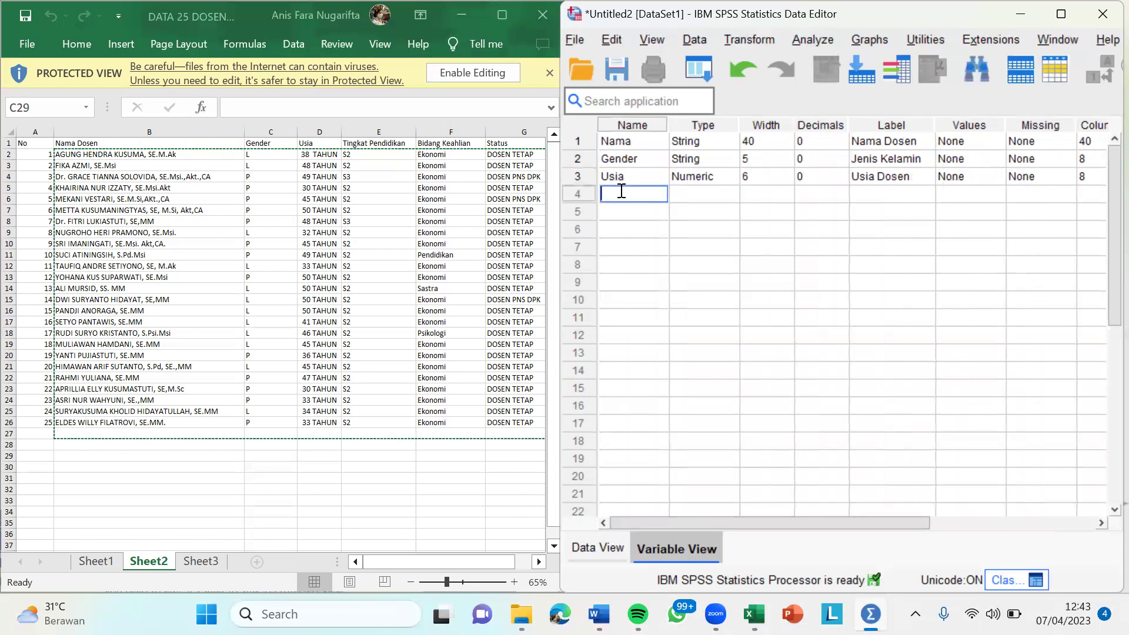
text(Pendidikan)
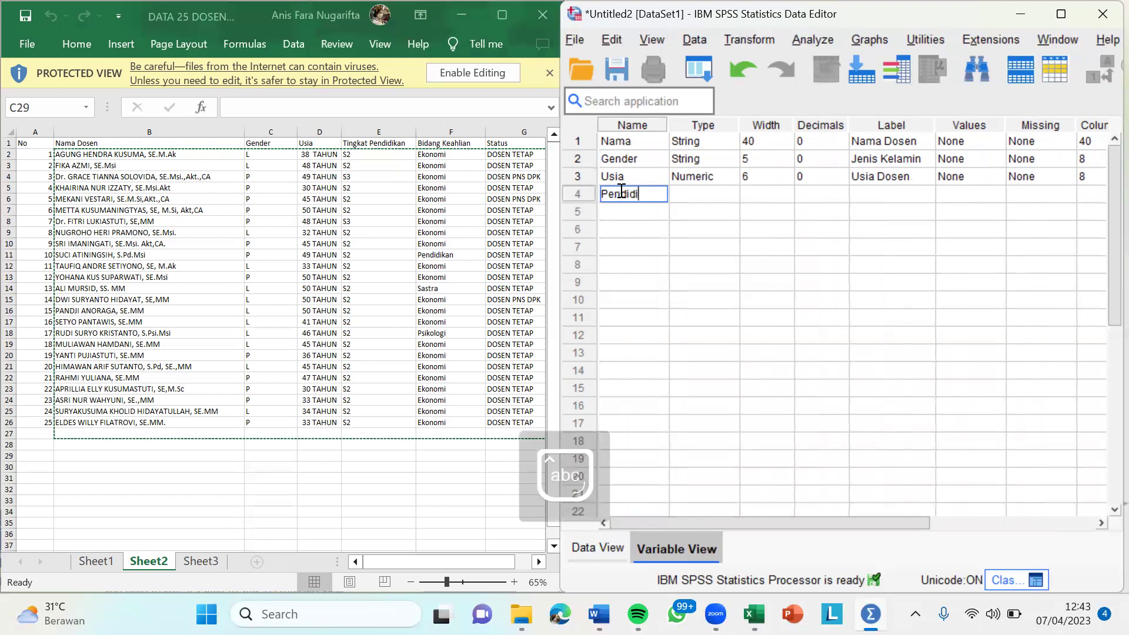
click(706, 196)
click(728, 193)
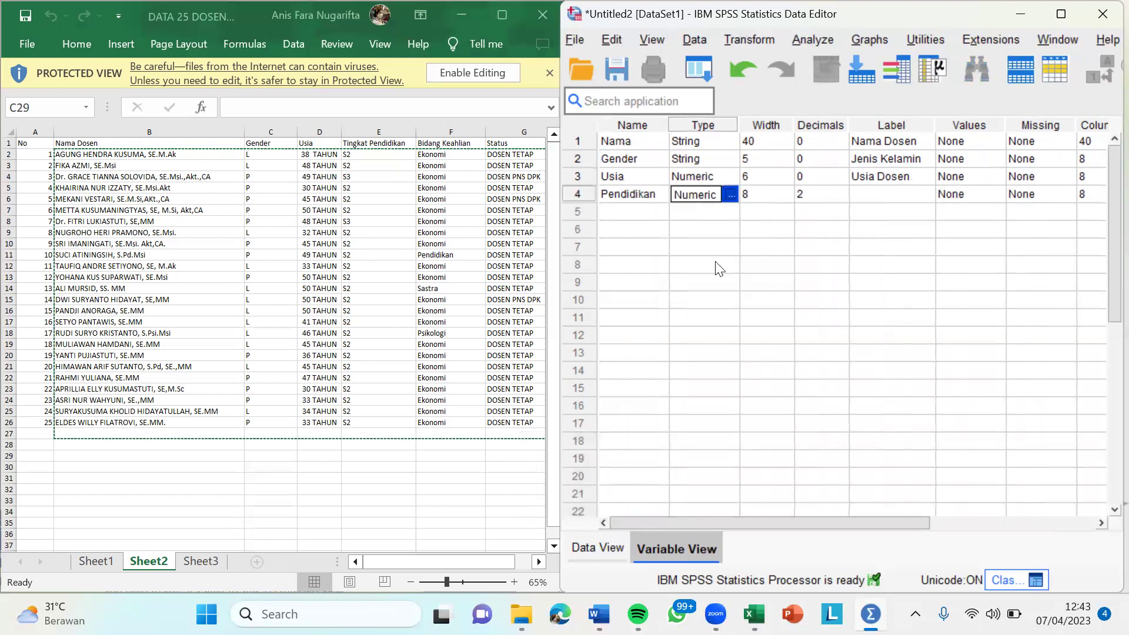
click(638, 334)
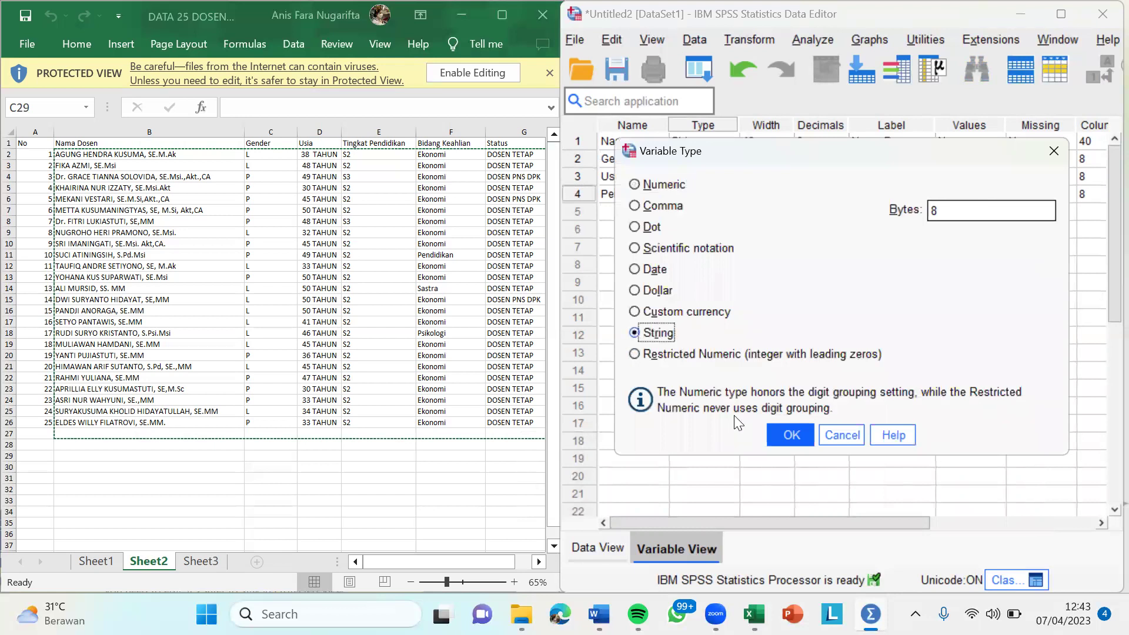
click(783, 434)
Set the Pendidikan variable's width to 12 and label it "Tingkat Pendidikan".
click(766, 195)
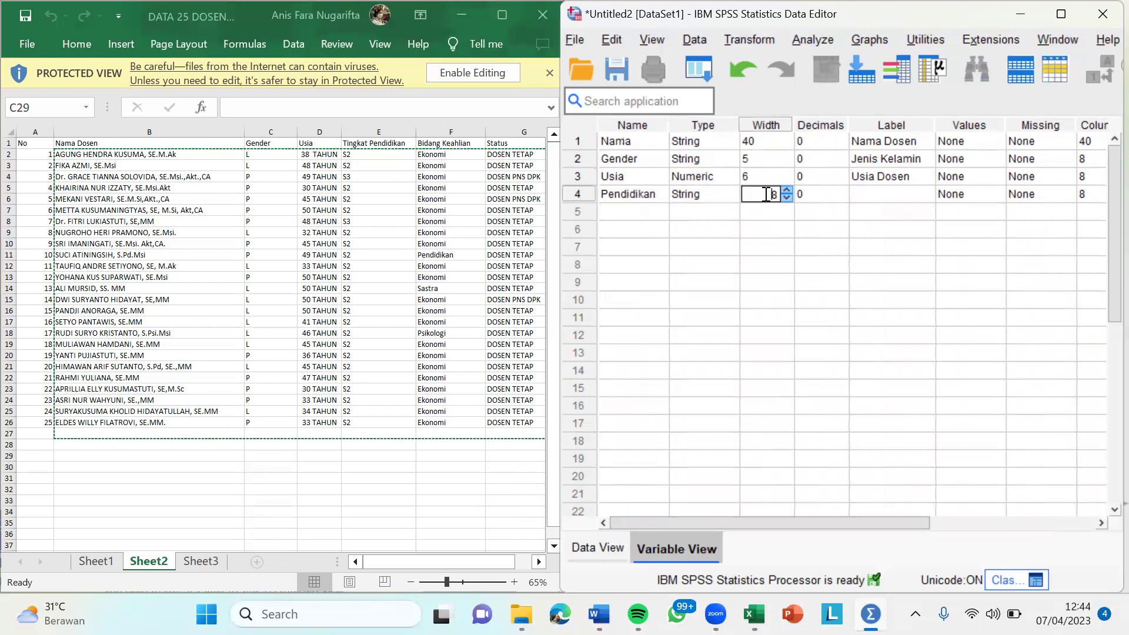
text(12)
click(812, 198)
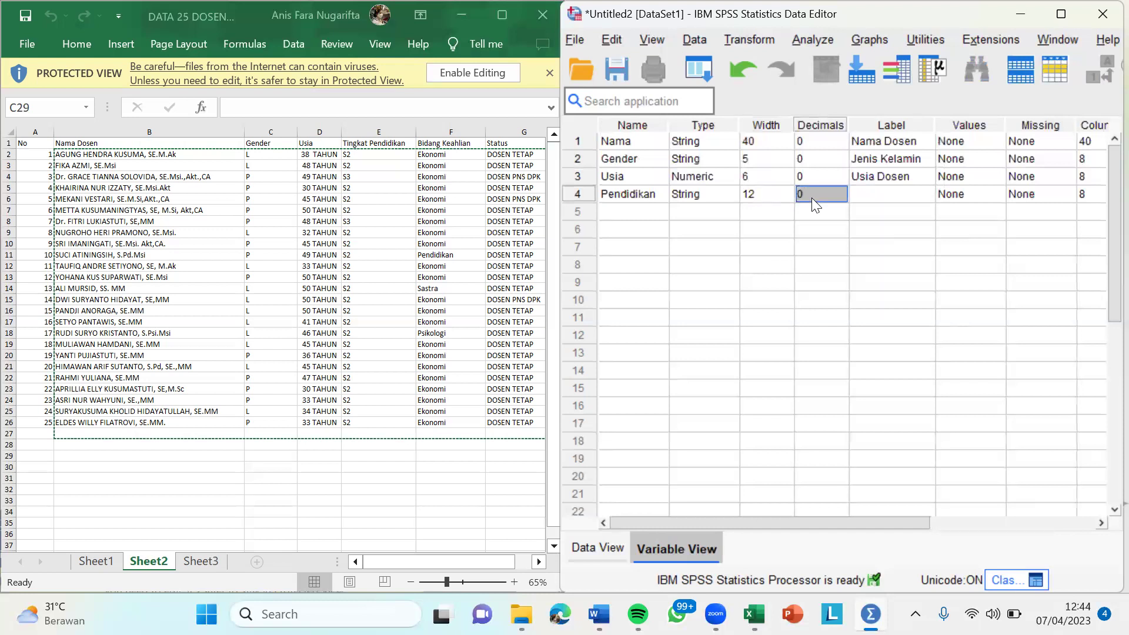
click(877, 193)
text(T)
key(Caps_Lock)
text(ingkat Pendidikn)
key(BackSpace)
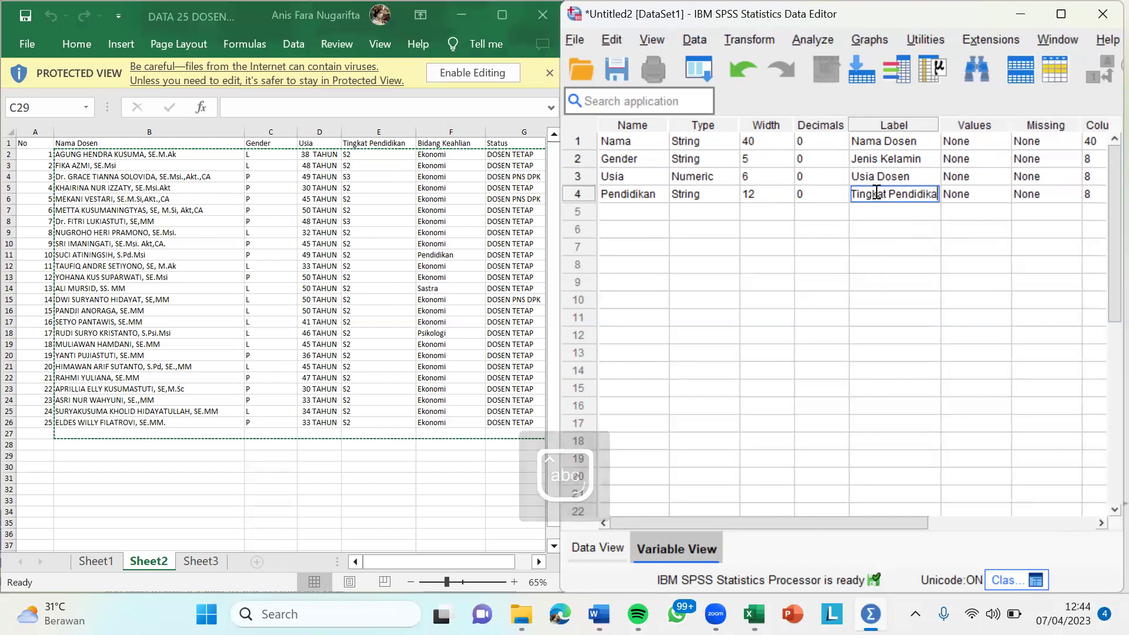
text(an)
Set the Pendidikan variable's column width to 12, with left alignment and the Nominal measurement level.
drag(860, 522, 999, 520)
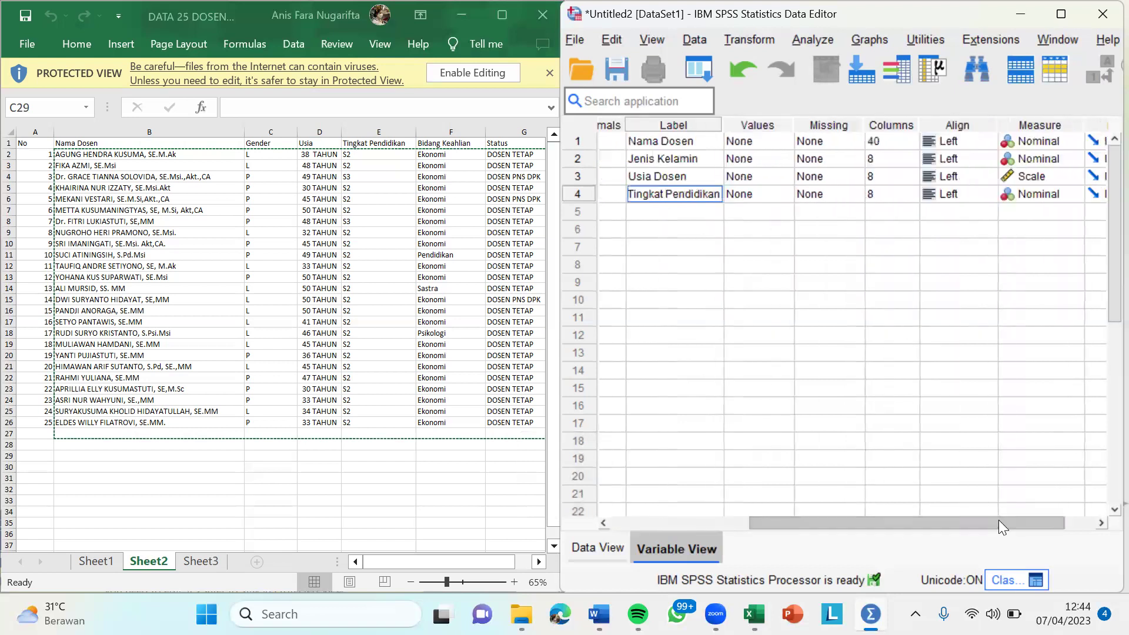
click(897, 194)
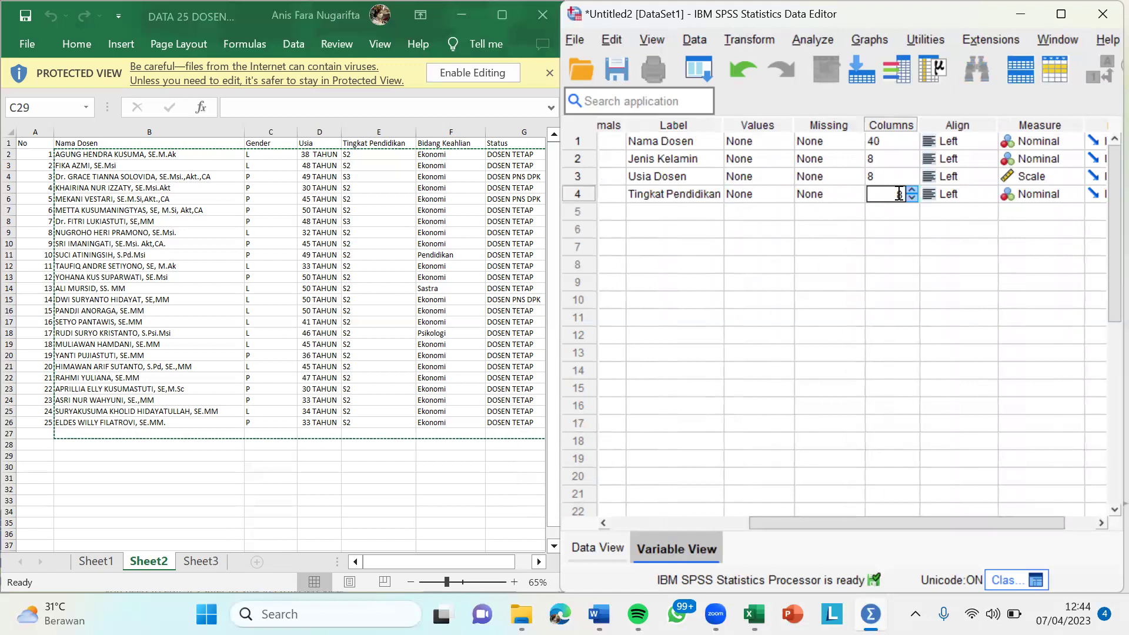
text(12)
click(935, 193)
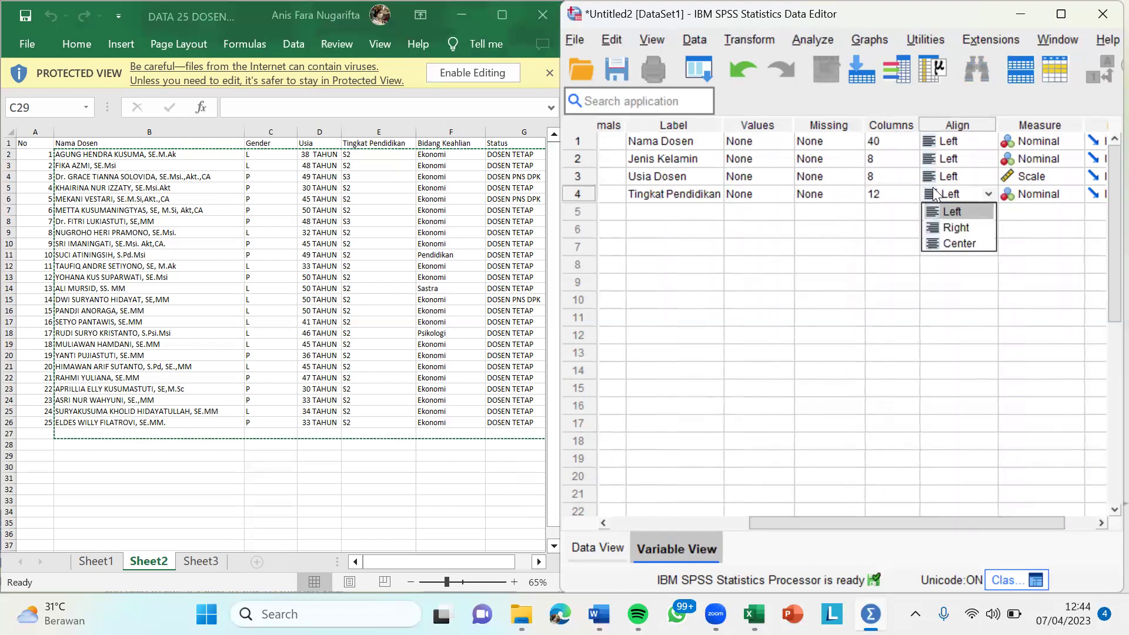
click(945, 209)
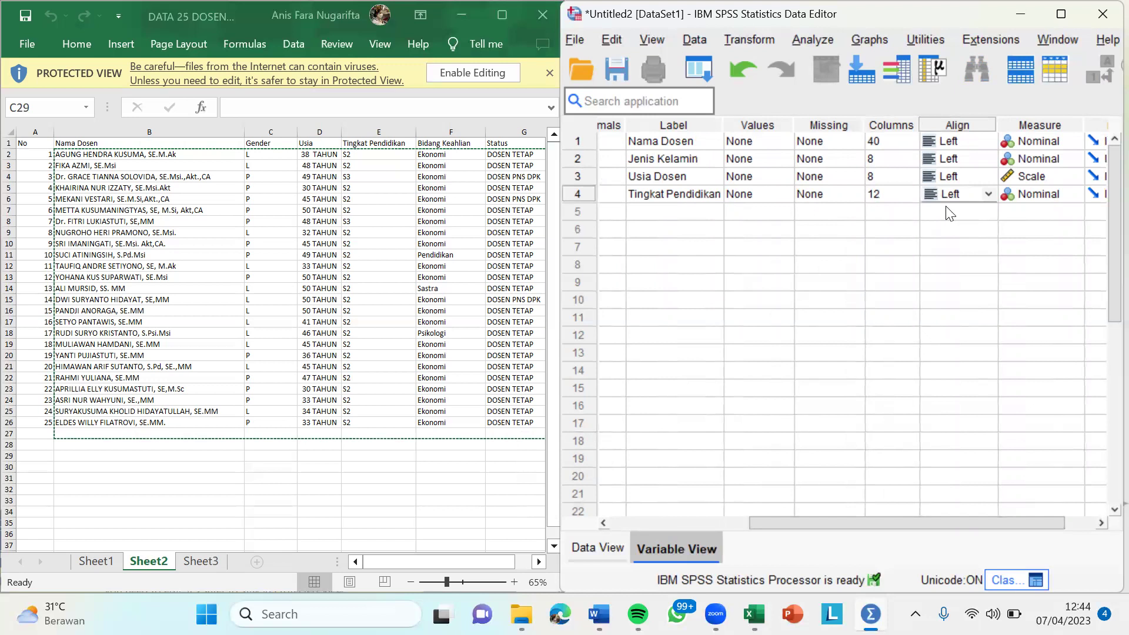
click(1033, 193)
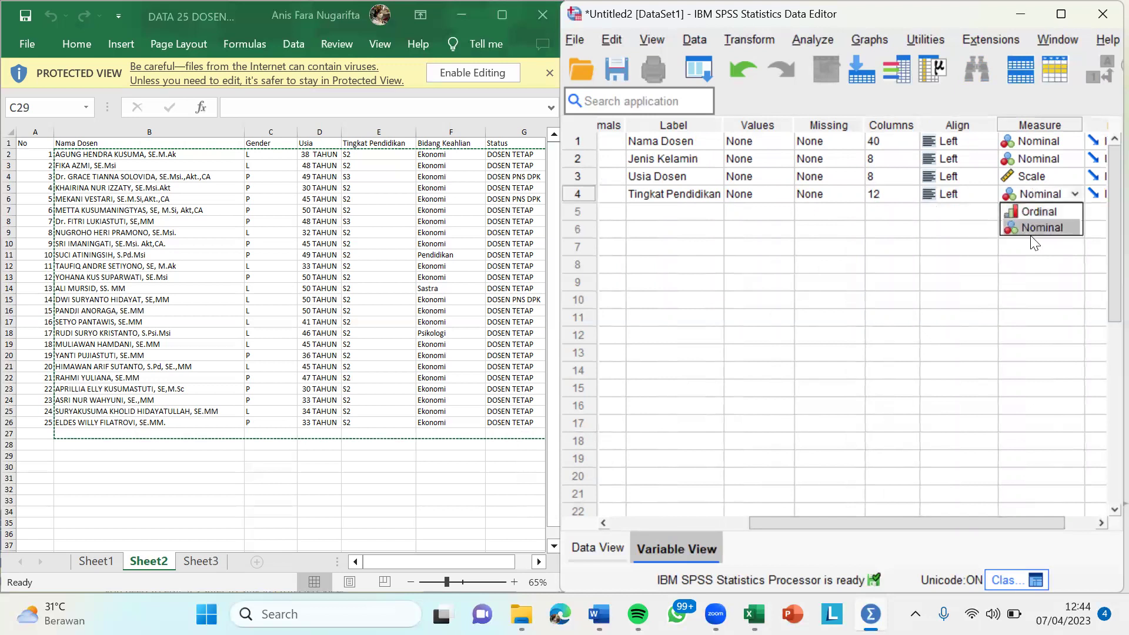
click(1032, 236)
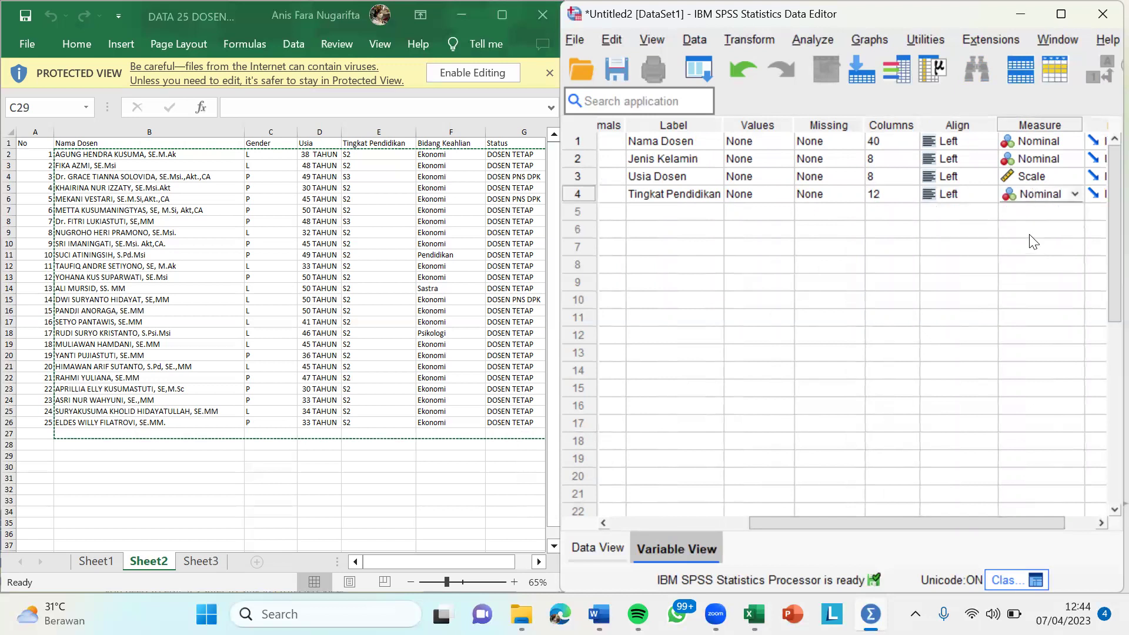
Create a fifth variable named Keahlian with the String type.
drag(873, 518, 688, 516)
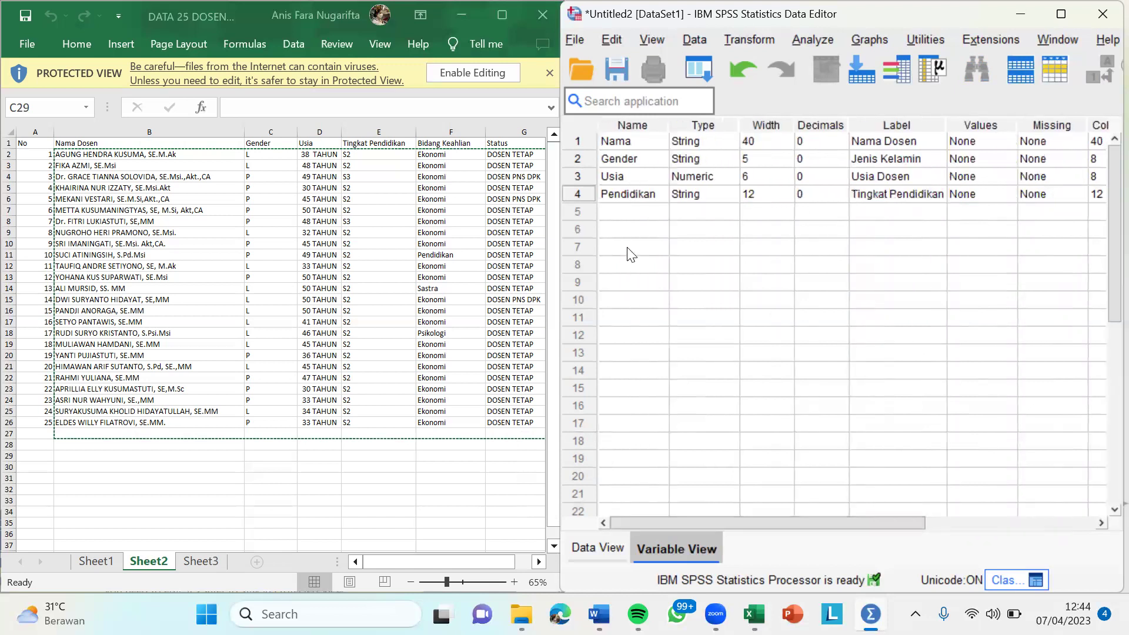
click(634, 211)
text(K)
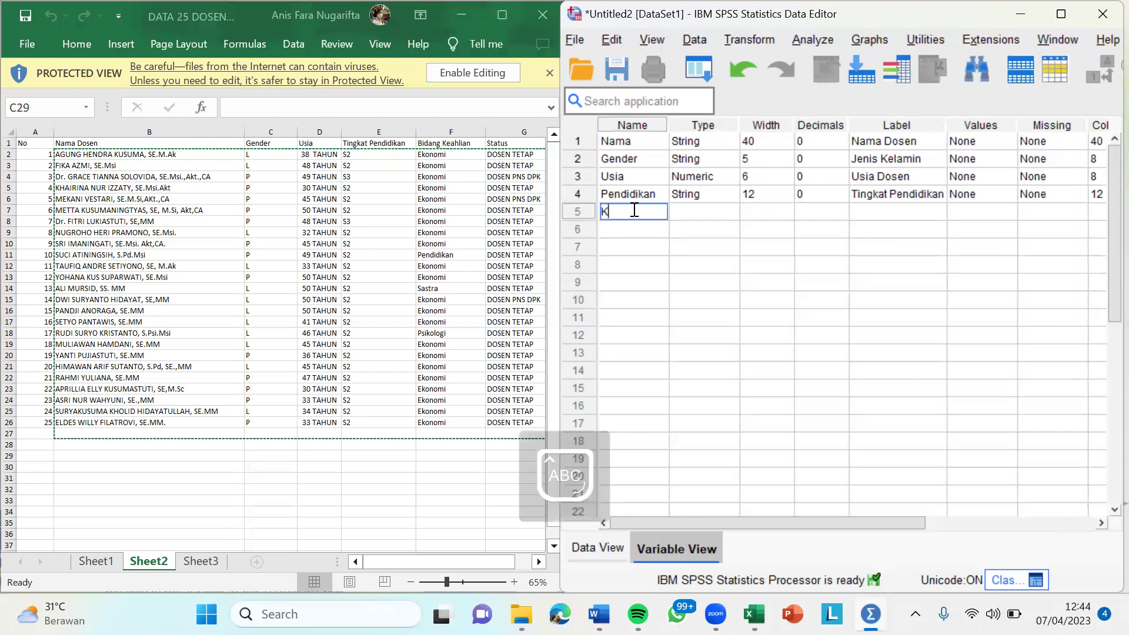
text(eahlian)
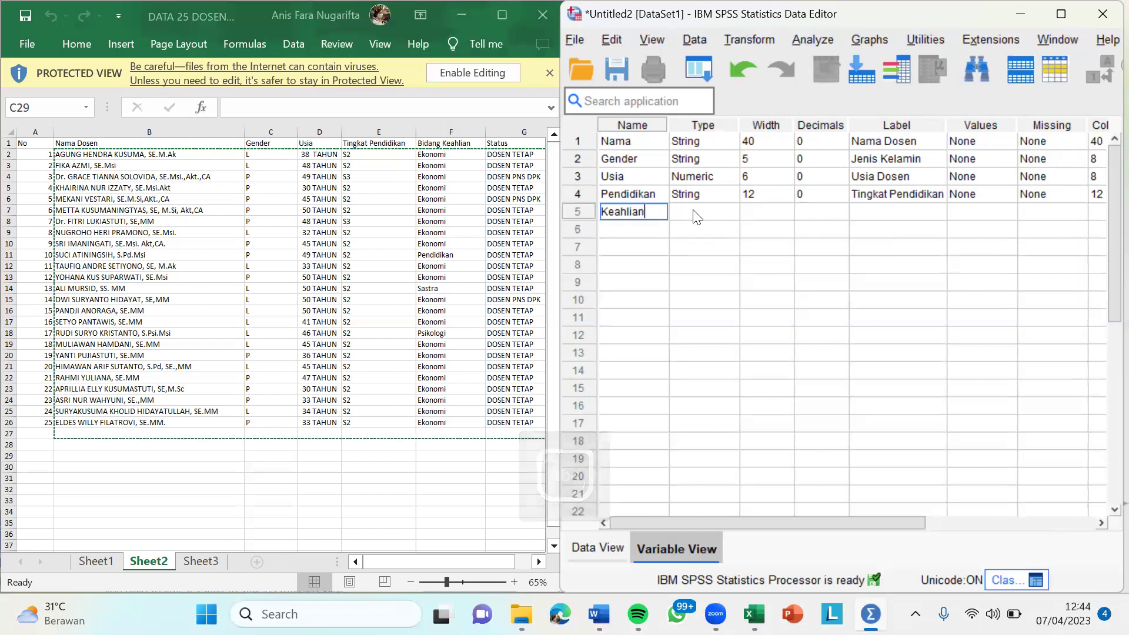
click(724, 211)
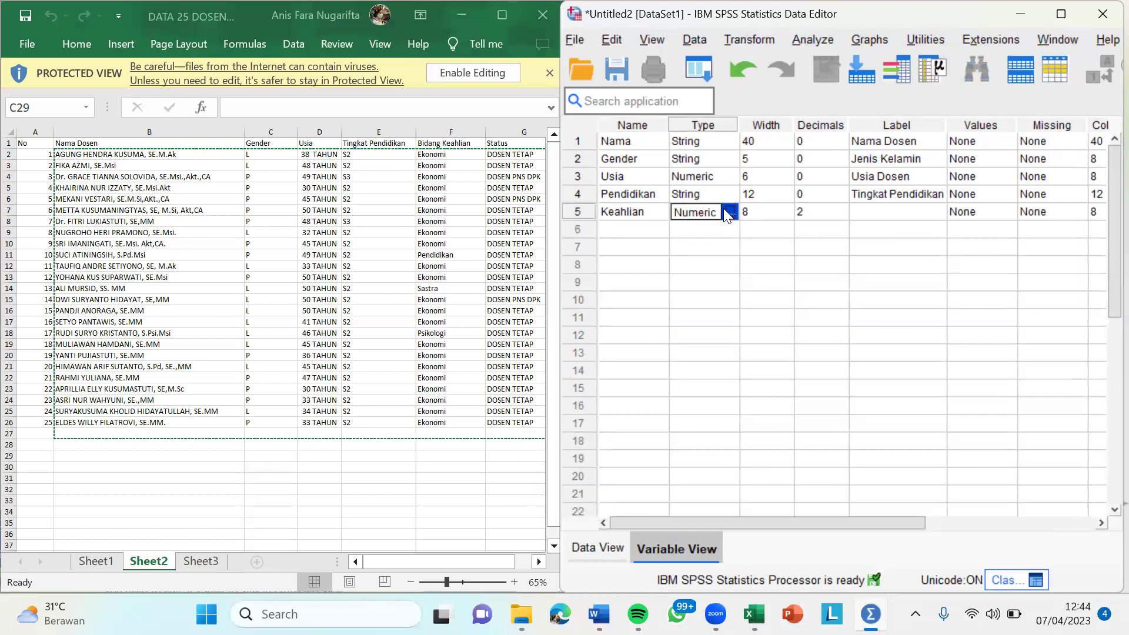
click(726, 211)
click(637, 333)
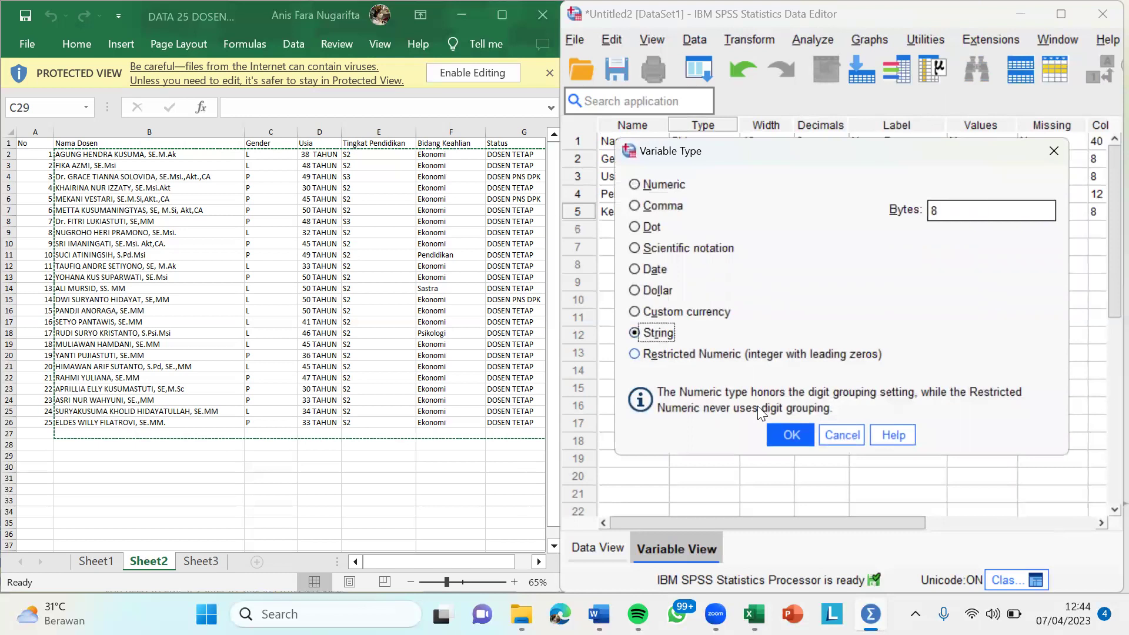
click(792, 435)
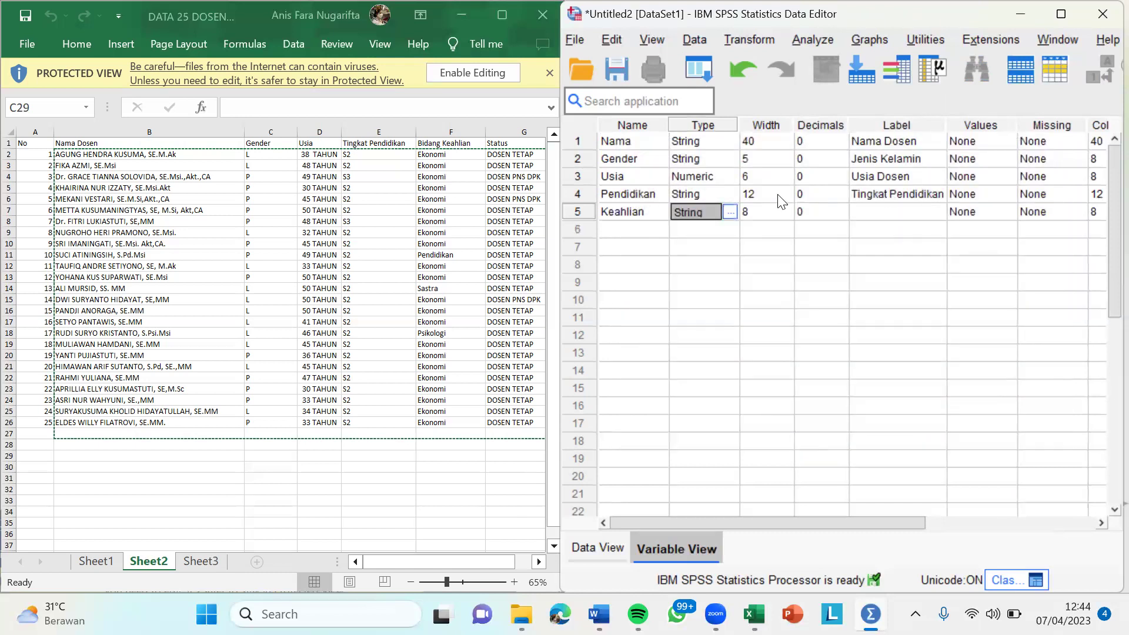
Set the Keahlian variable's width to 15 and label it "Bidang Keahlian".
click(771, 210)
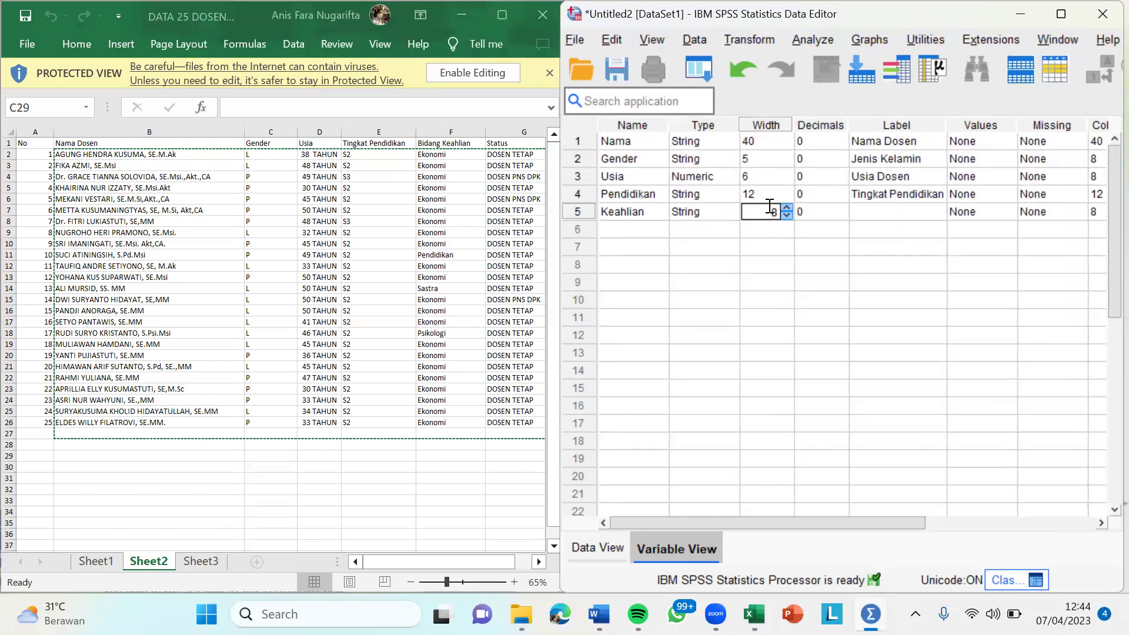
text(15)
click(859, 207)
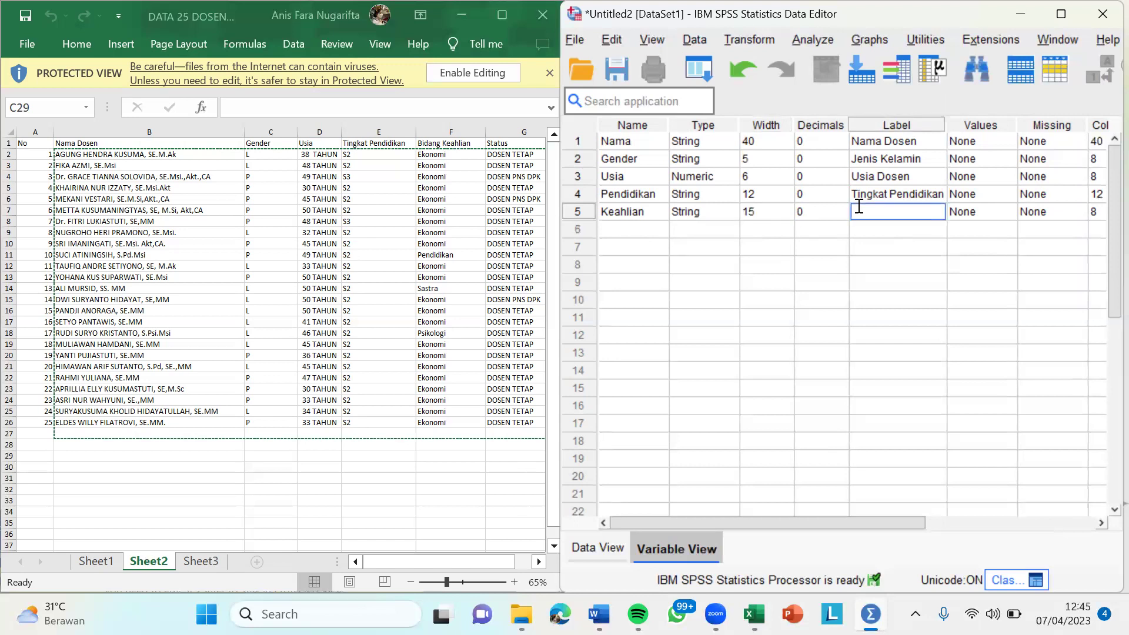
text(Bid)
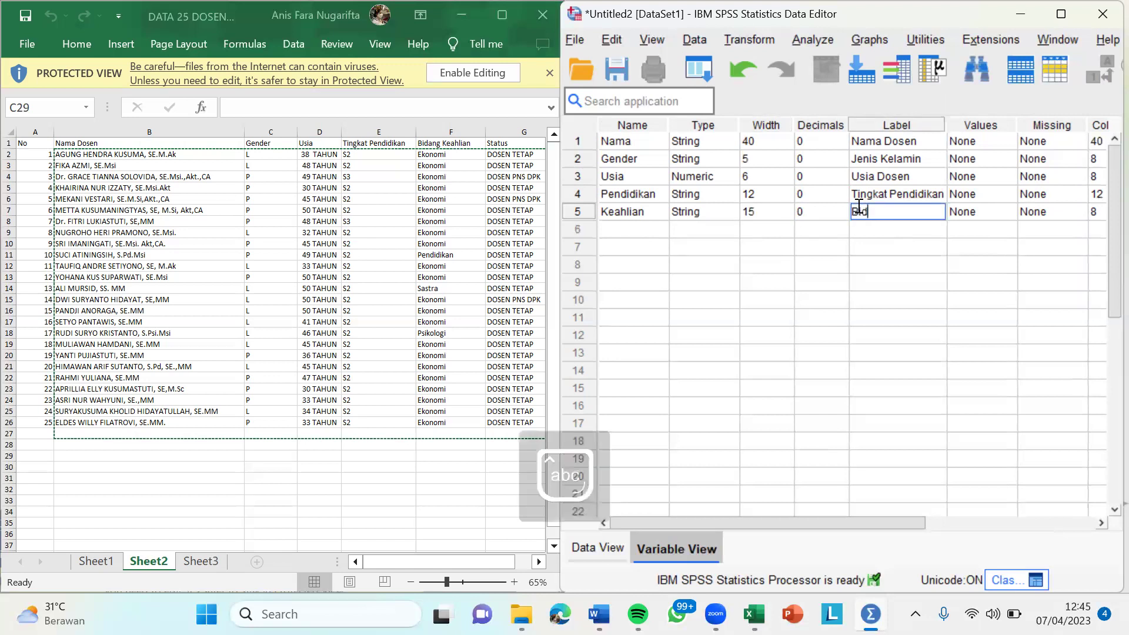
text(ang K)
key(Caps_Lock)
text(eahlian)
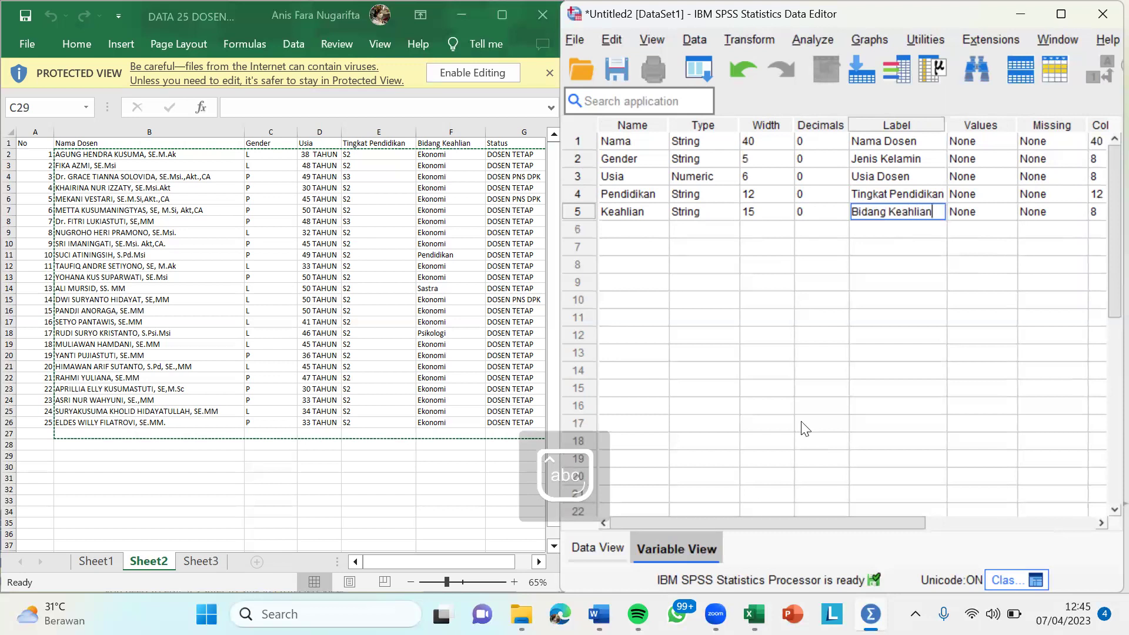
Set the Keahlian variable's column width to 12 and check its alignment and measurement level options.
drag(782, 524, 939, 530)
click(846, 210)
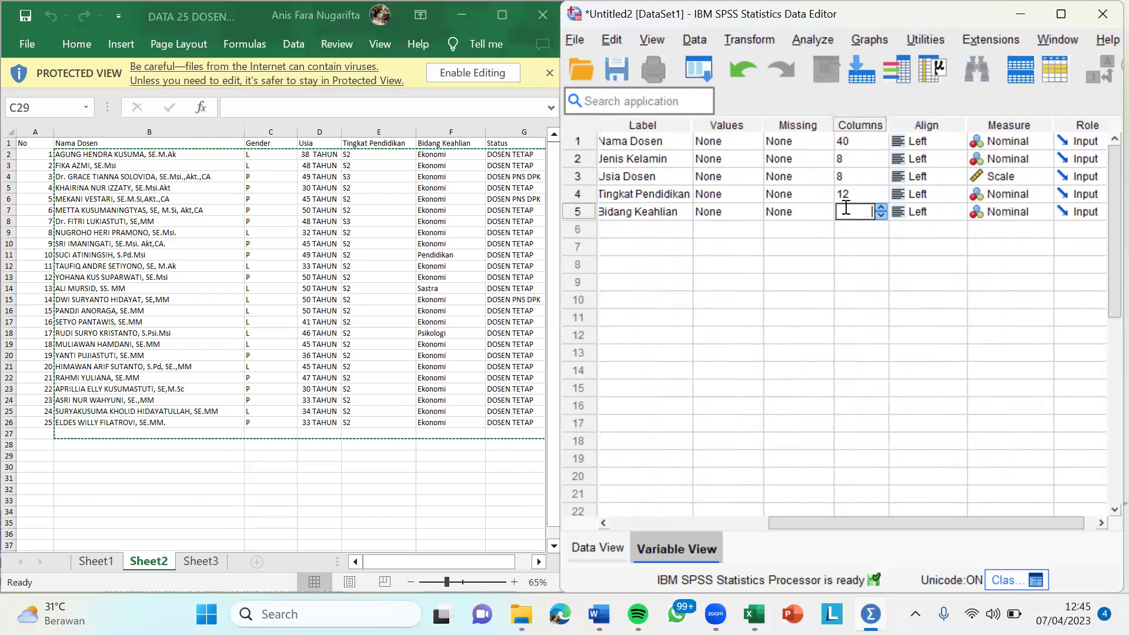
text(12)
click(903, 213)
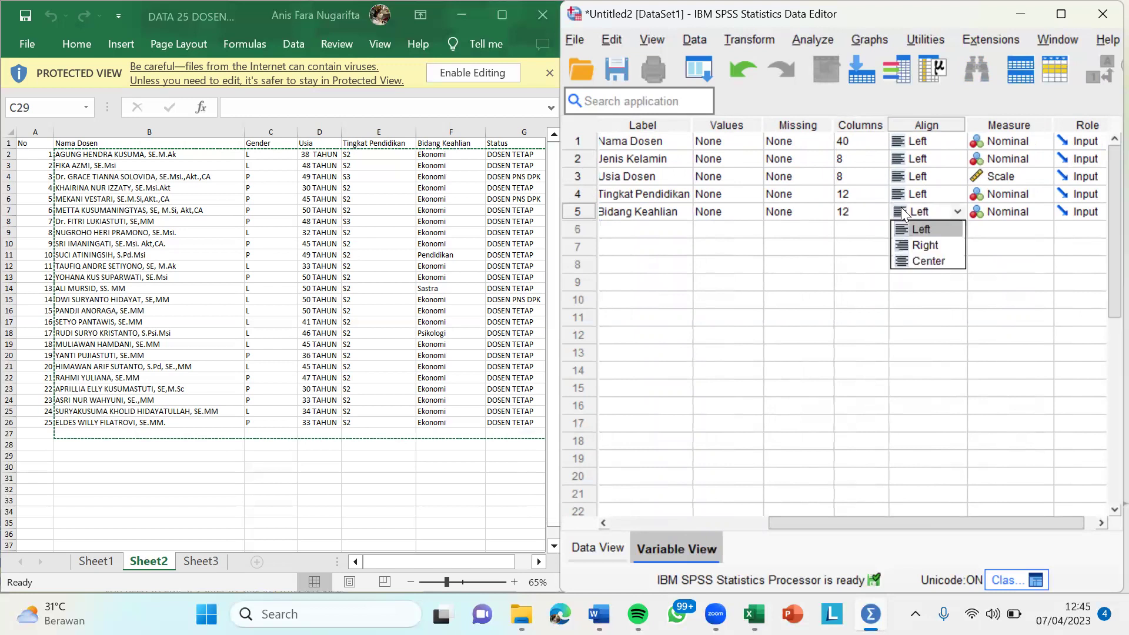
click(991, 207)
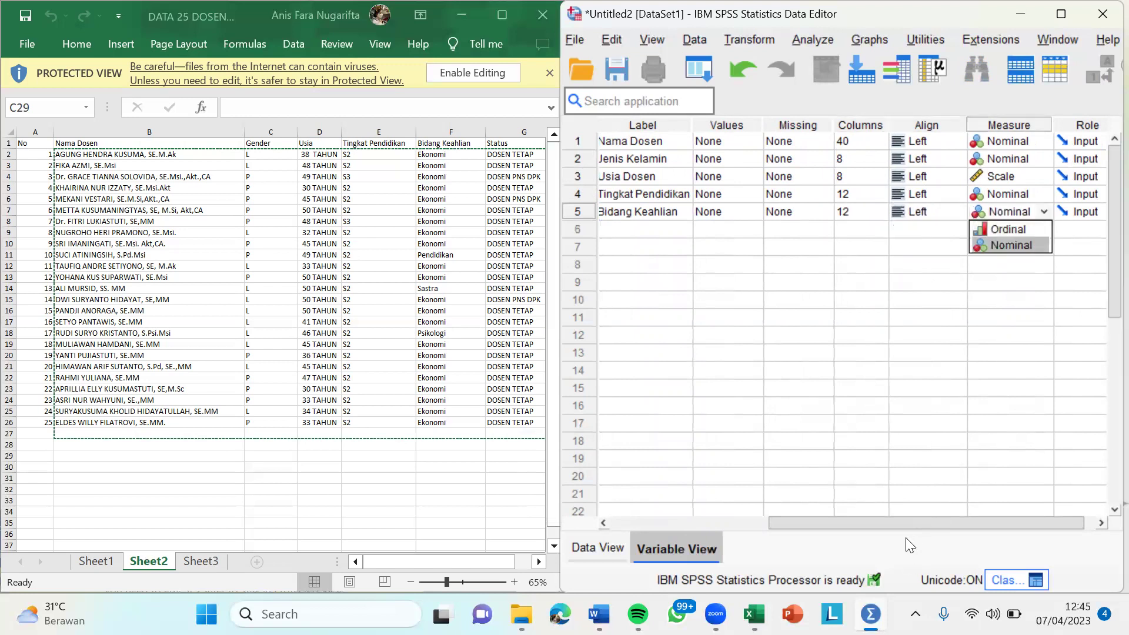
Create a sixth variable named Status with the String type.
drag(900, 527, 728, 528)
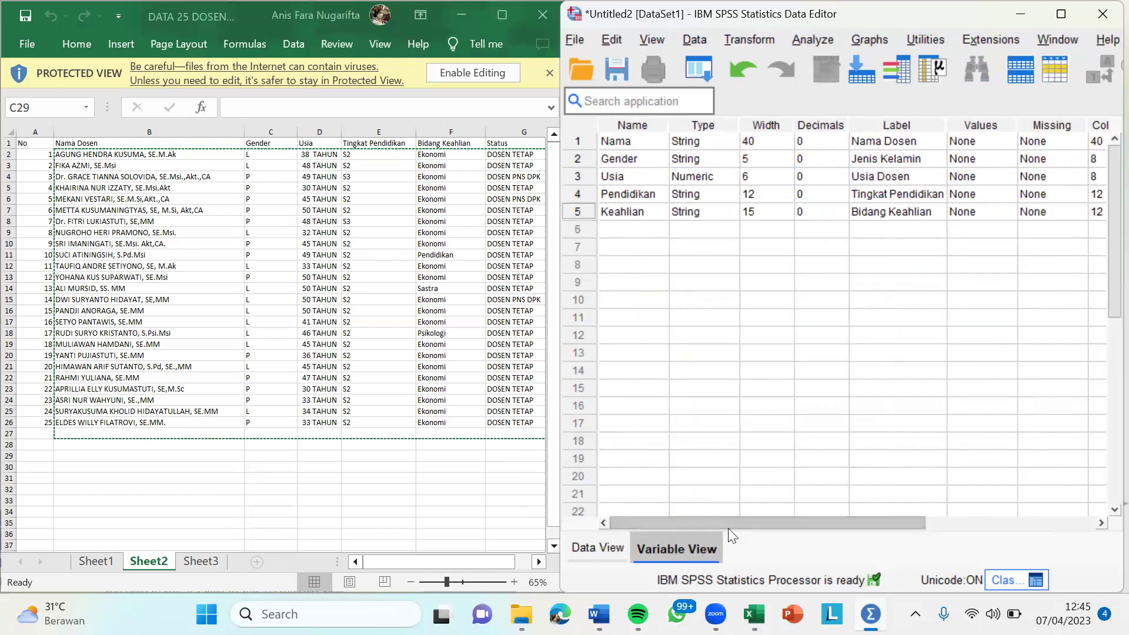
click(609, 228)
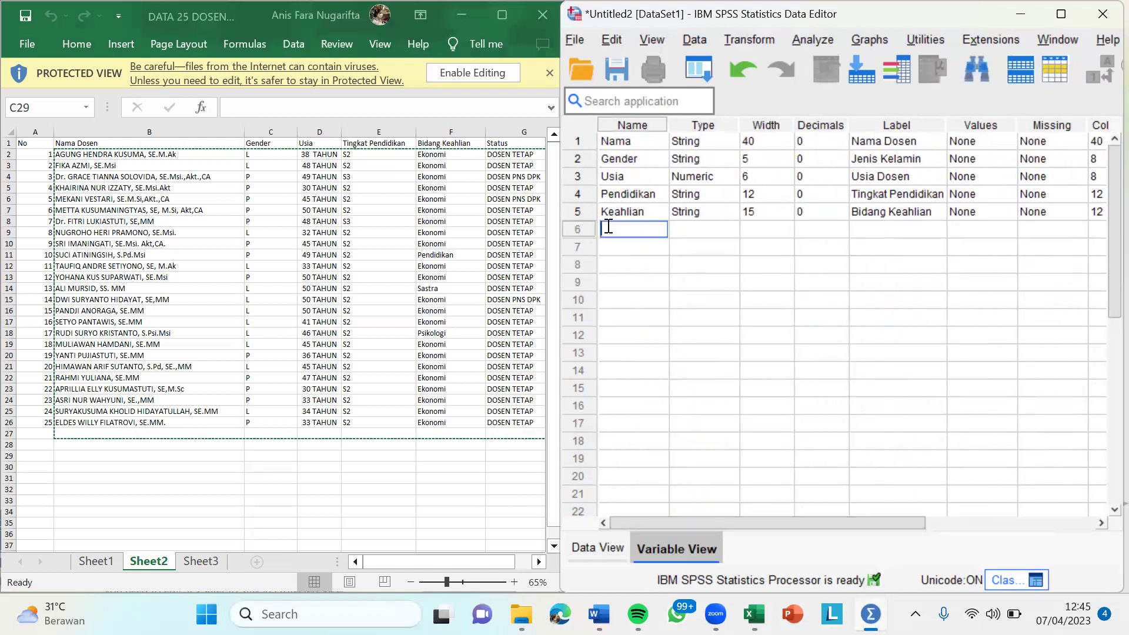
text(Status)
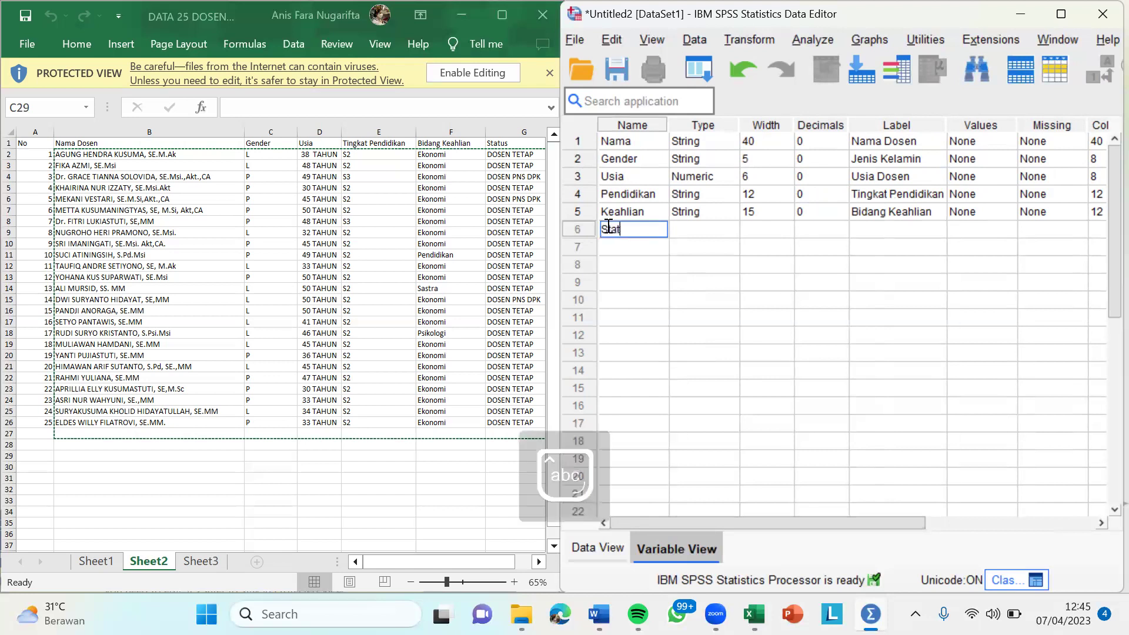
click(733, 233)
click(732, 233)
click(635, 333)
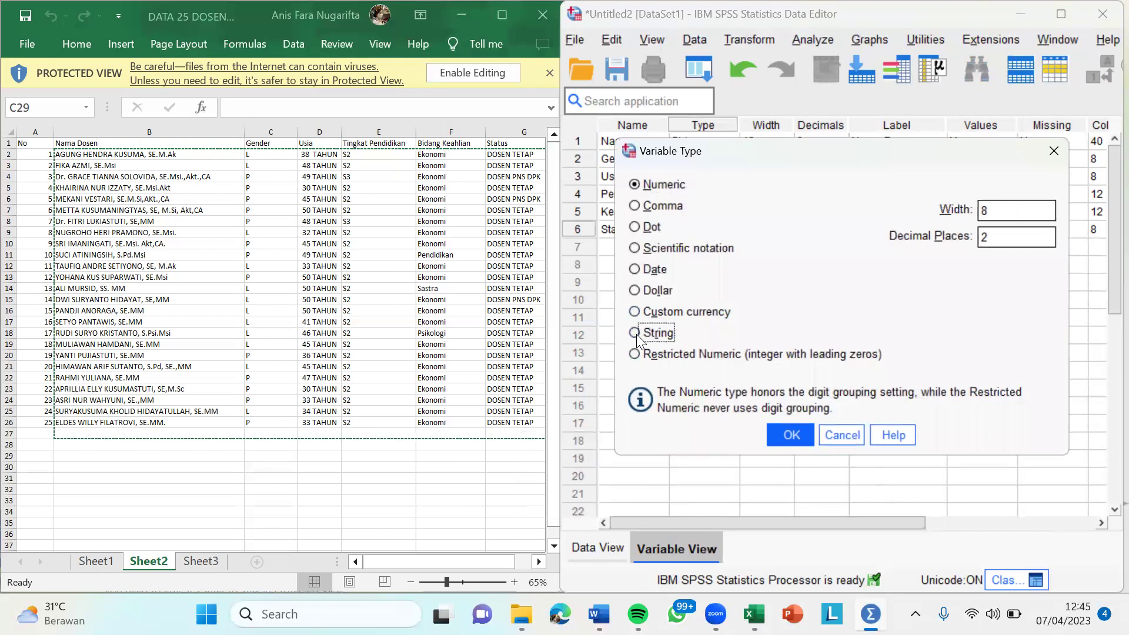
click(807, 435)
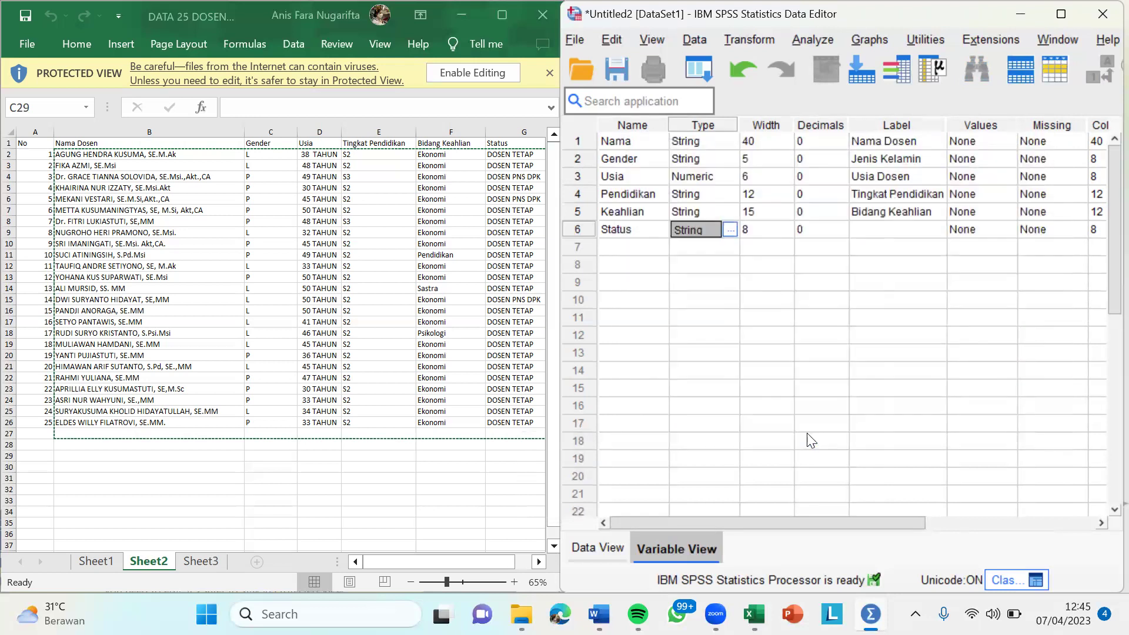
Set the Status variable's width to 15 and label it "Status".
click(772, 230)
text(15)
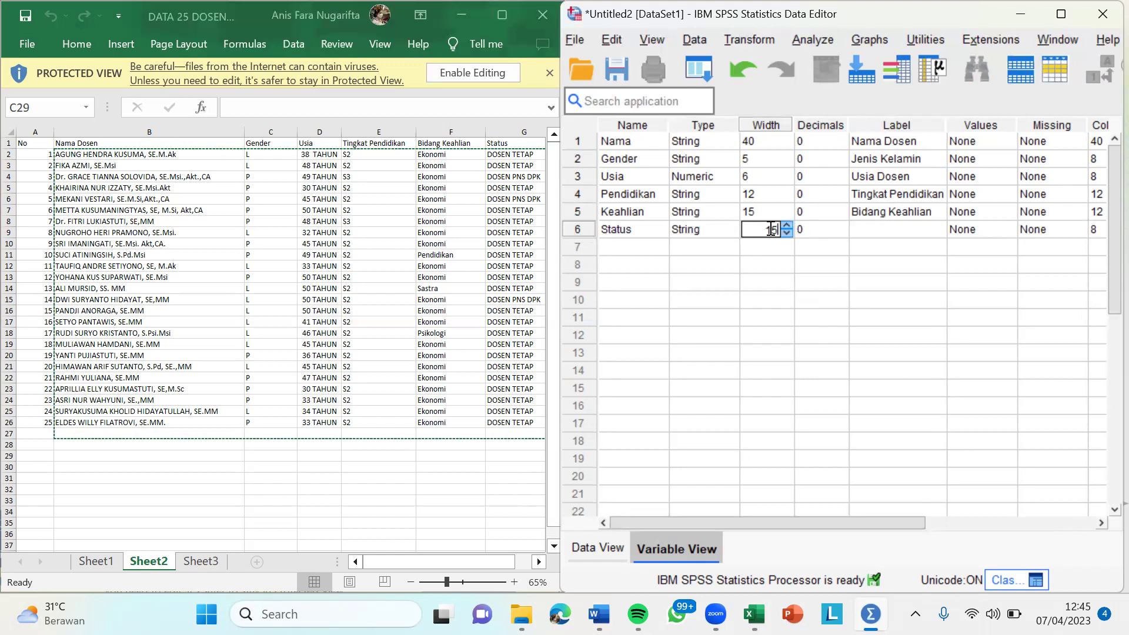
click(873, 228)
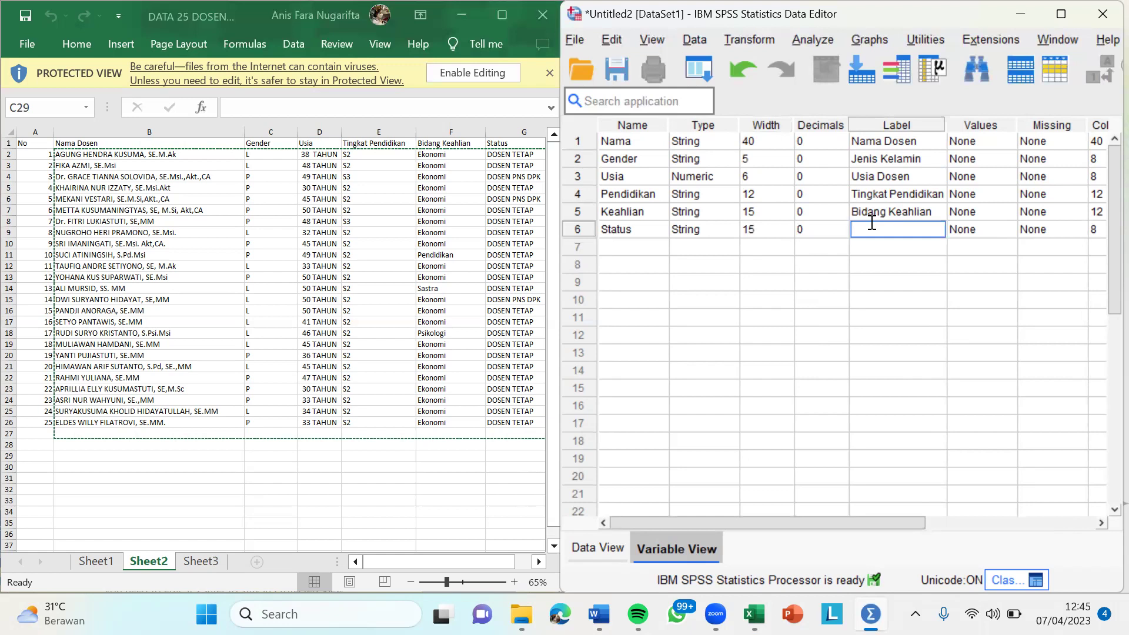
key(Caps_Lock)
text(S)
key(Caps_Lock)
text(t)
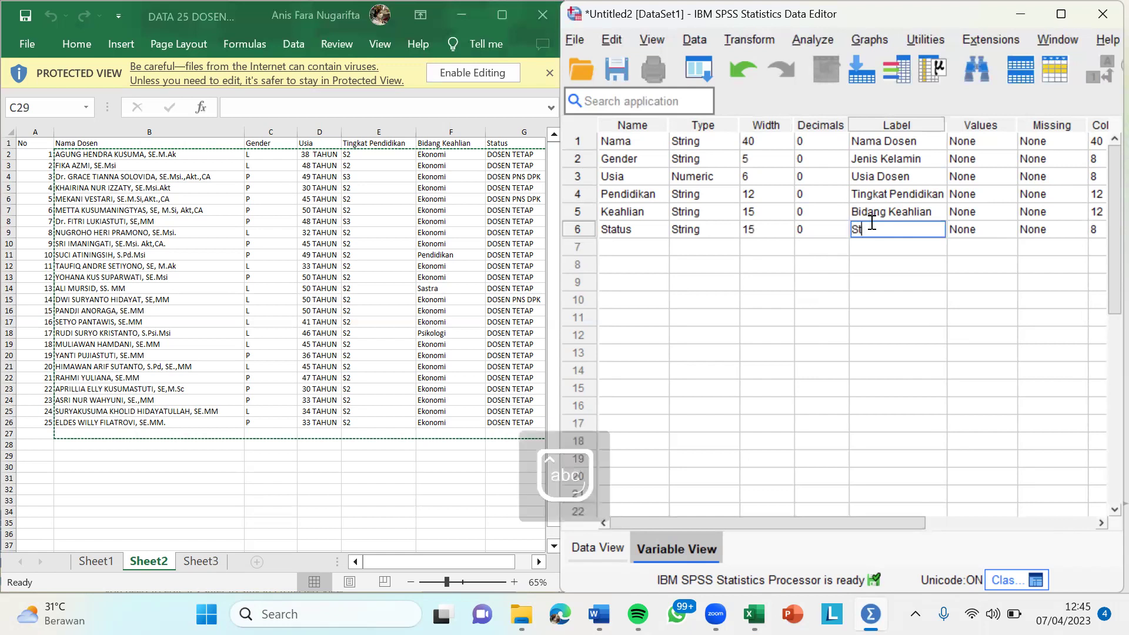
text(atus)
Set the Status variable's column width to 12, with left alignment and the Nominal measurement level.
drag(875, 520, 1001, 525)
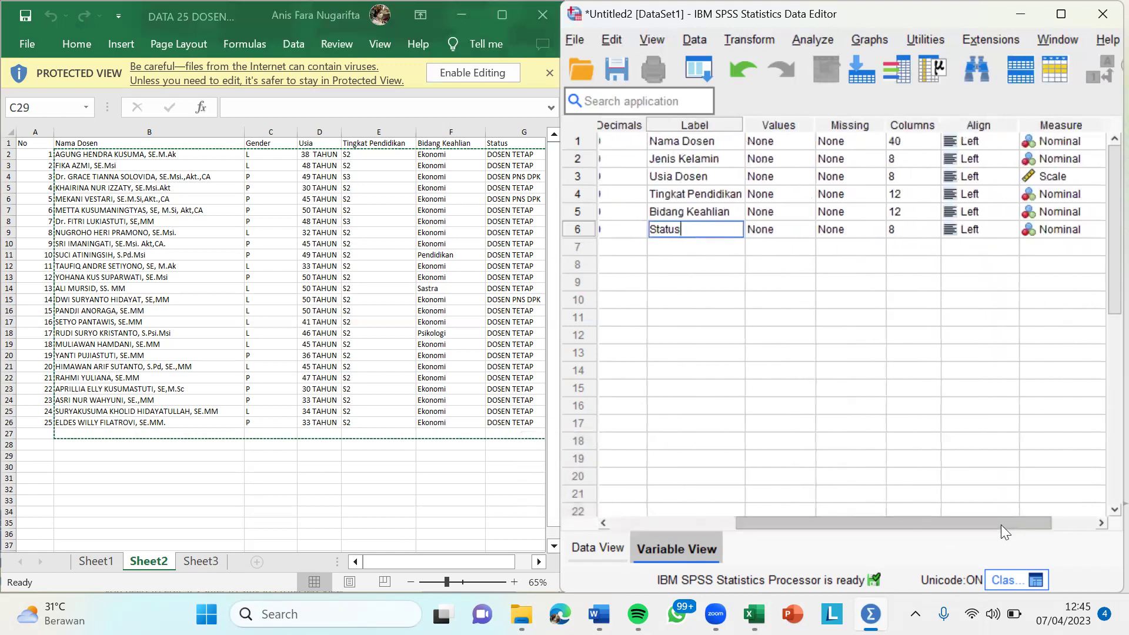
click(898, 228)
text(12)
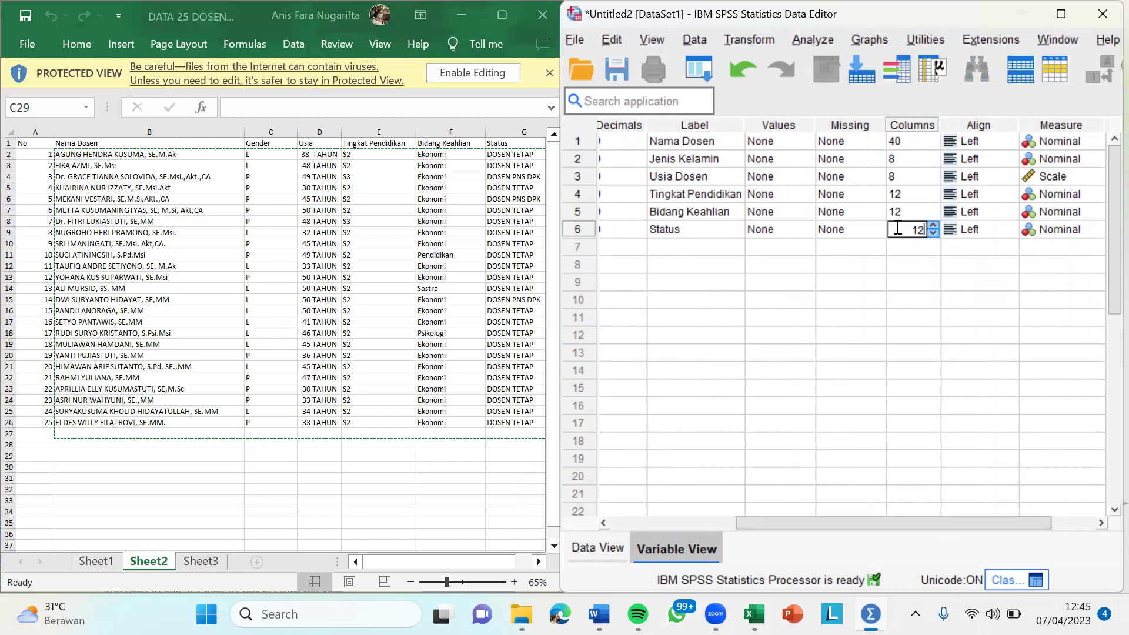
click(970, 233)
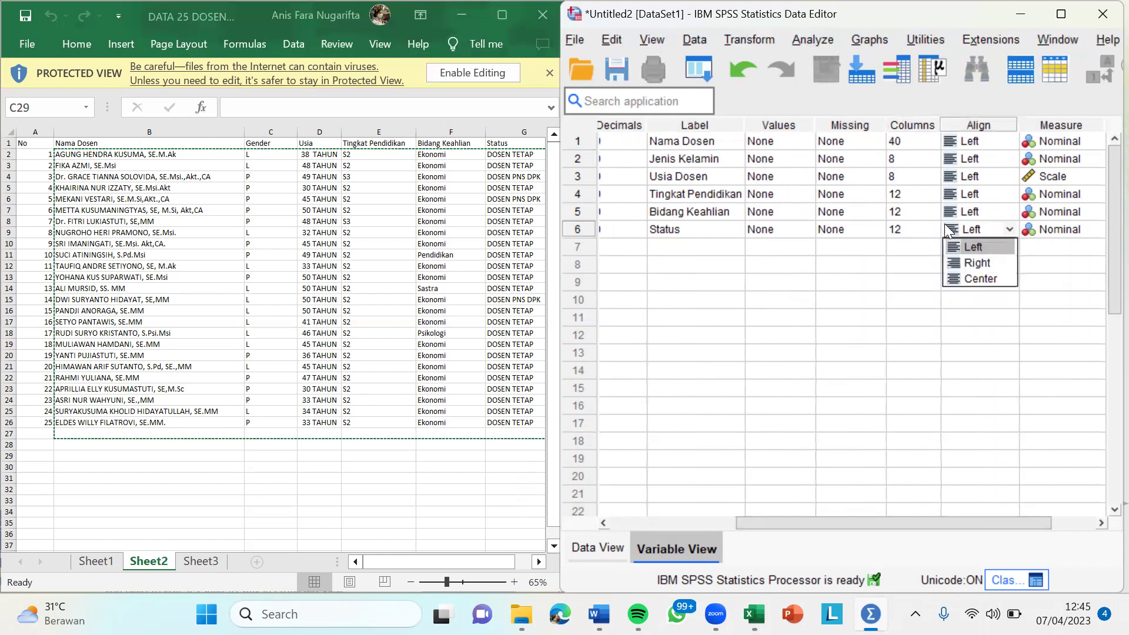
click(1029, 227)
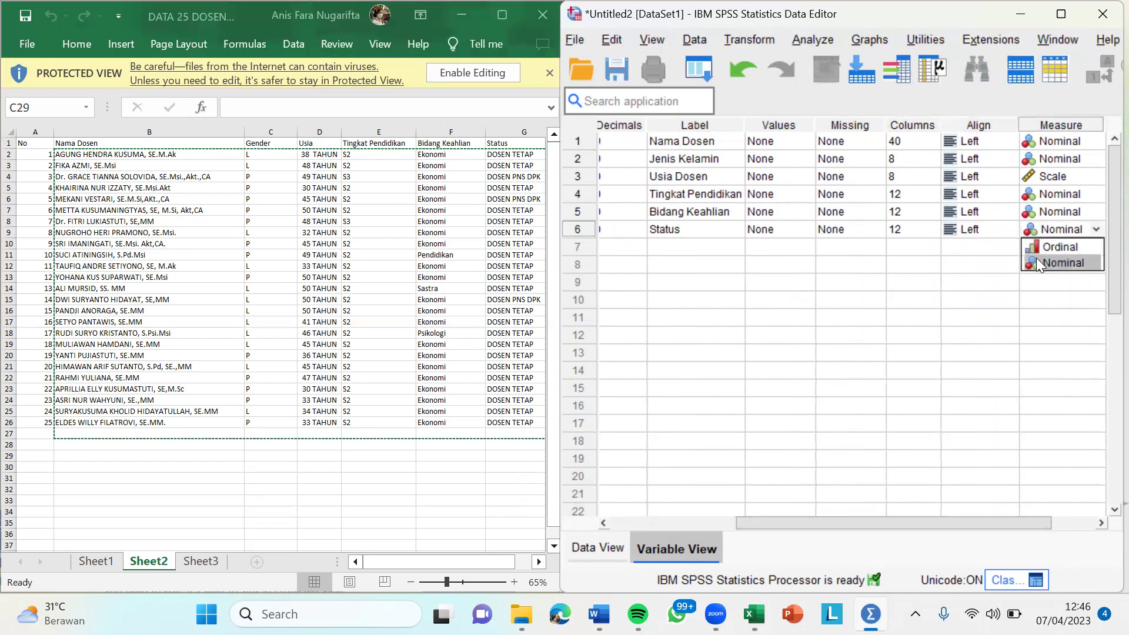
click(1037, 261)
Show the data grid and widen the Gender, Usia, Pendidikan, Keahlian and Status columns.
drag(913, 521, 781, 542)
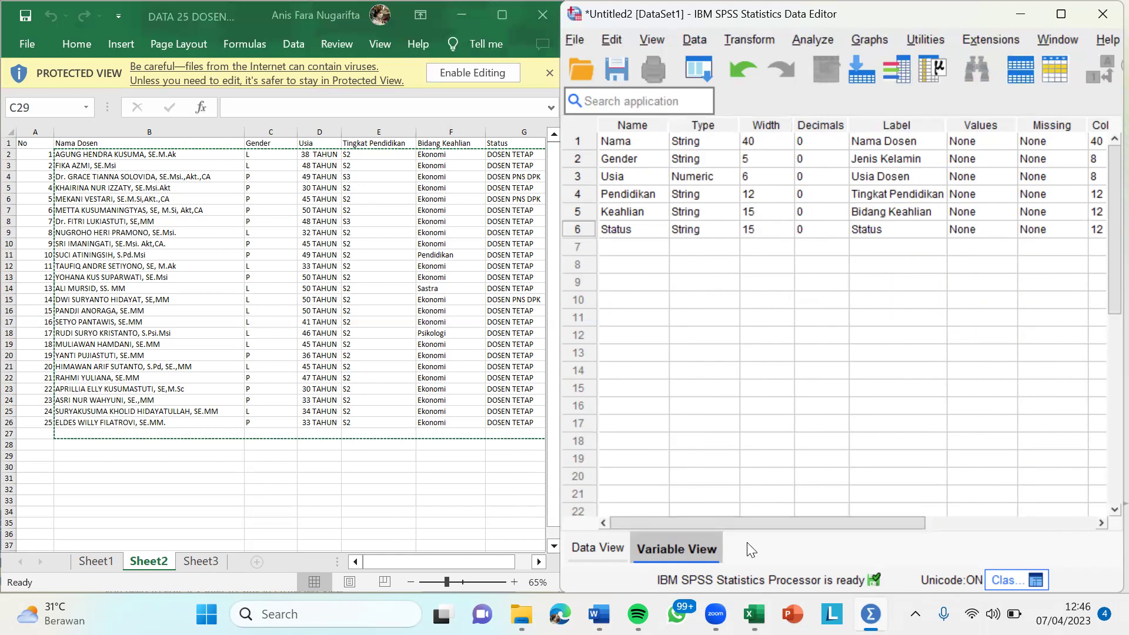
click(584, 548)
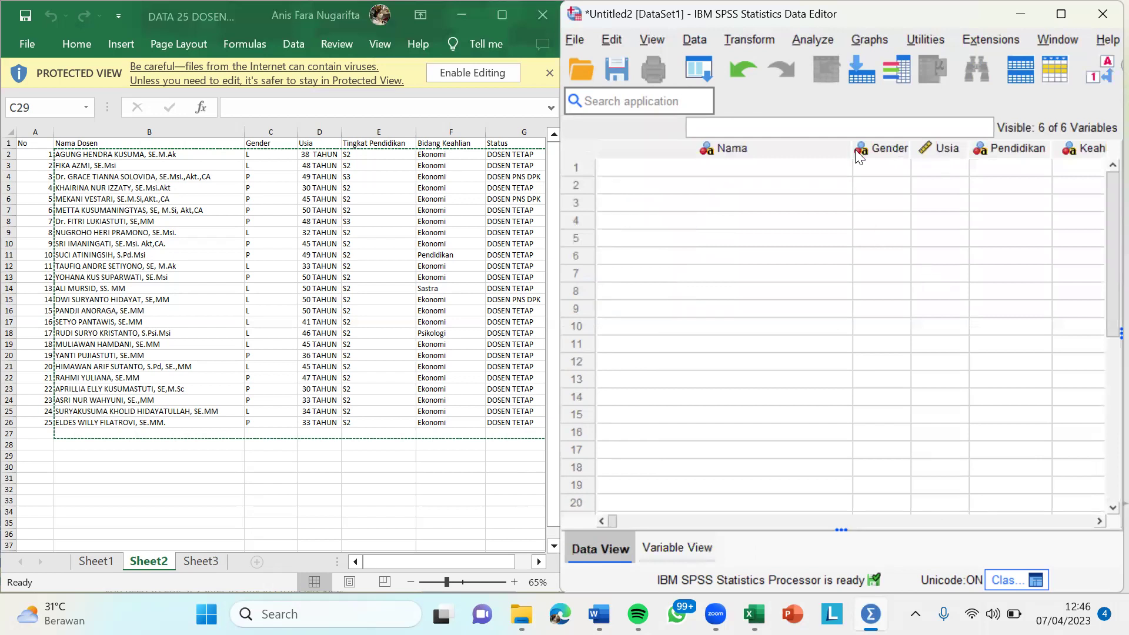
drag(849, 148, 907, 150)
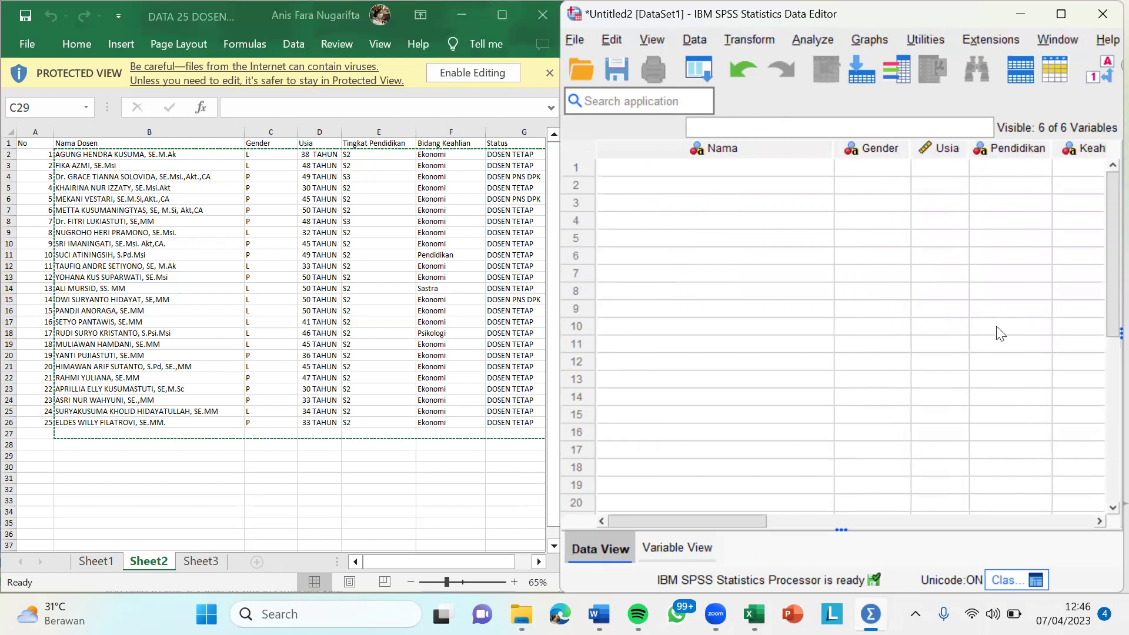
drag(736, 520, 787, 524)
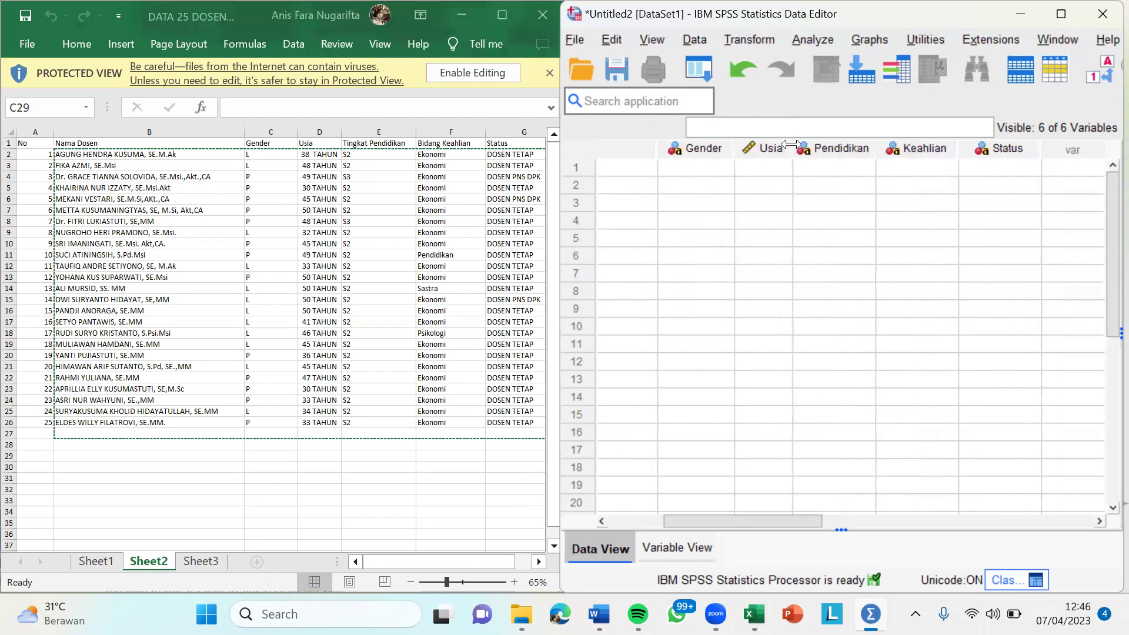
drag(790, 145, 803, 146)
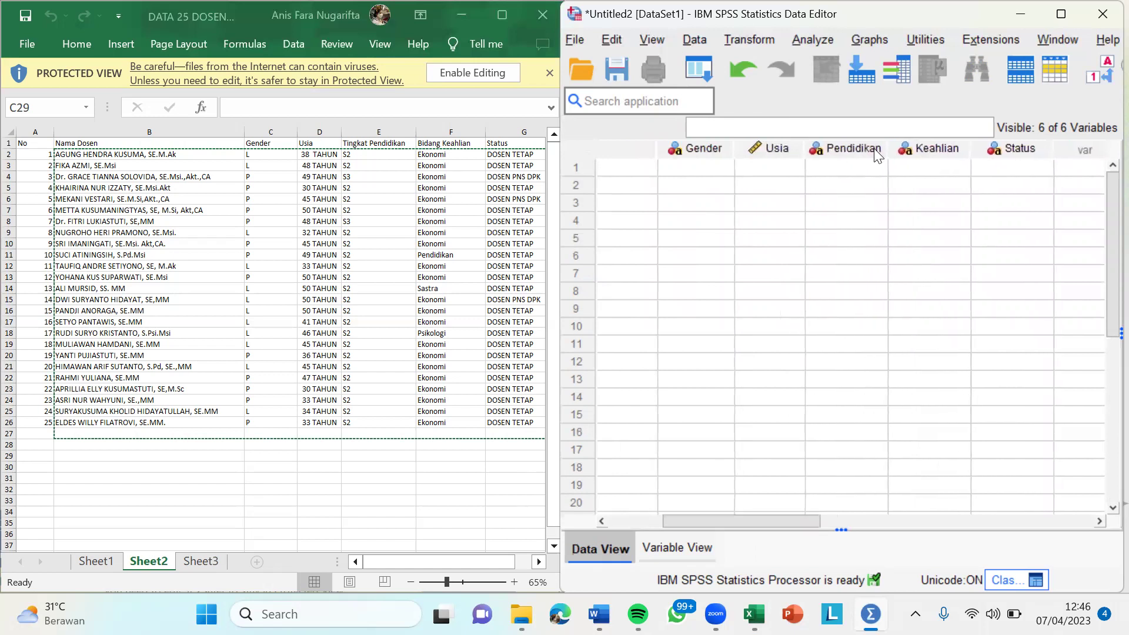
drag(886, 148, 893, 148)
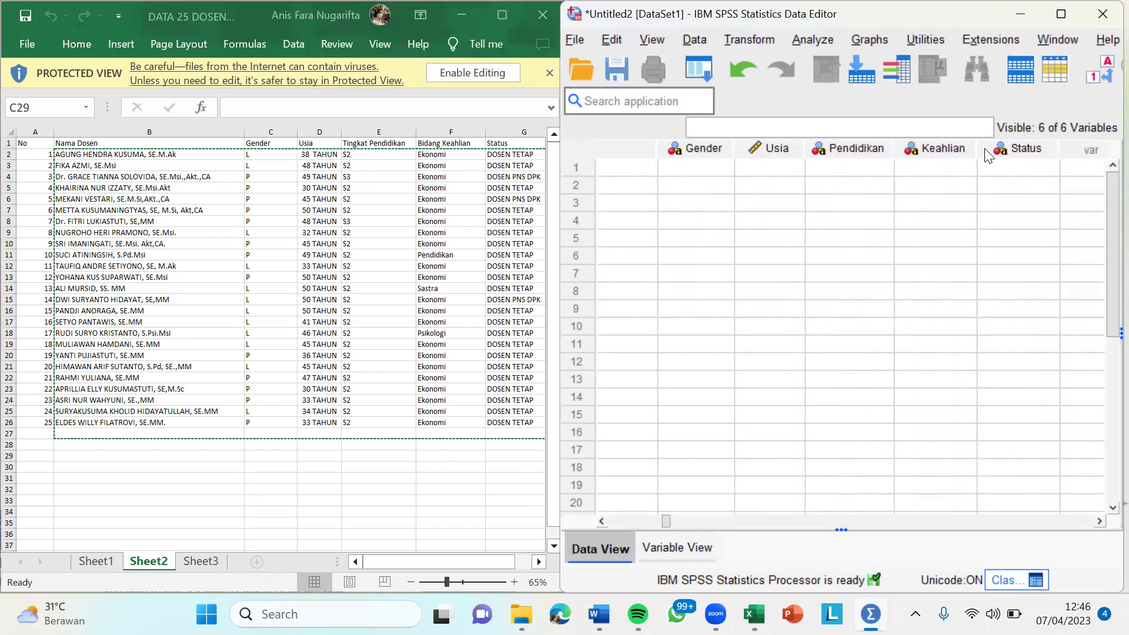
drag(988, 147, 1006, 148)
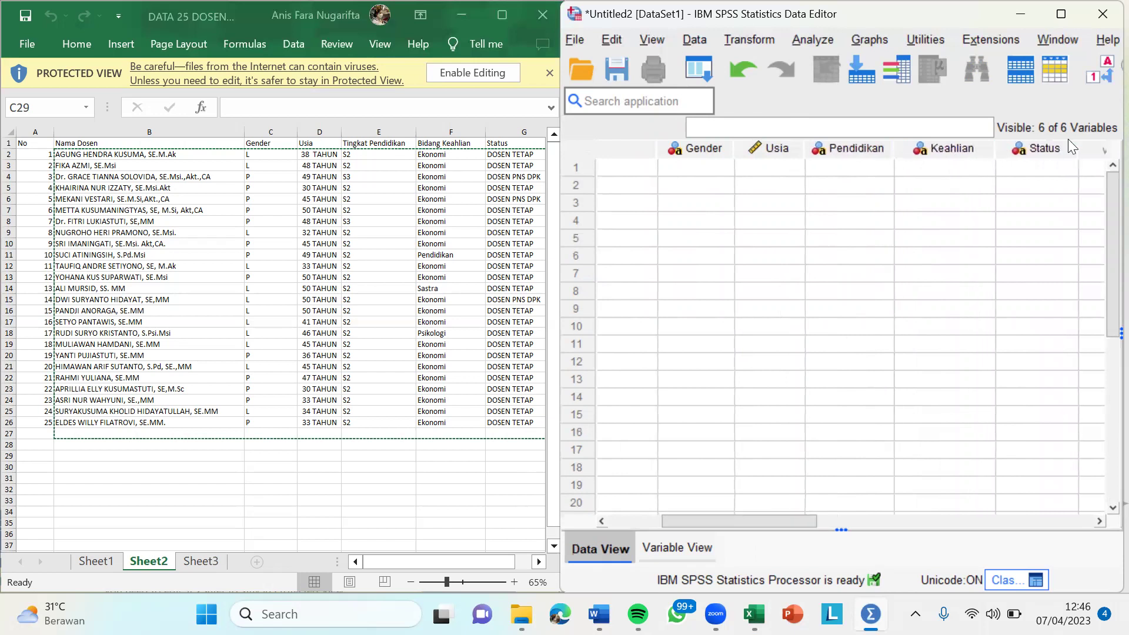
drag(1079, 148, 1093, 147)
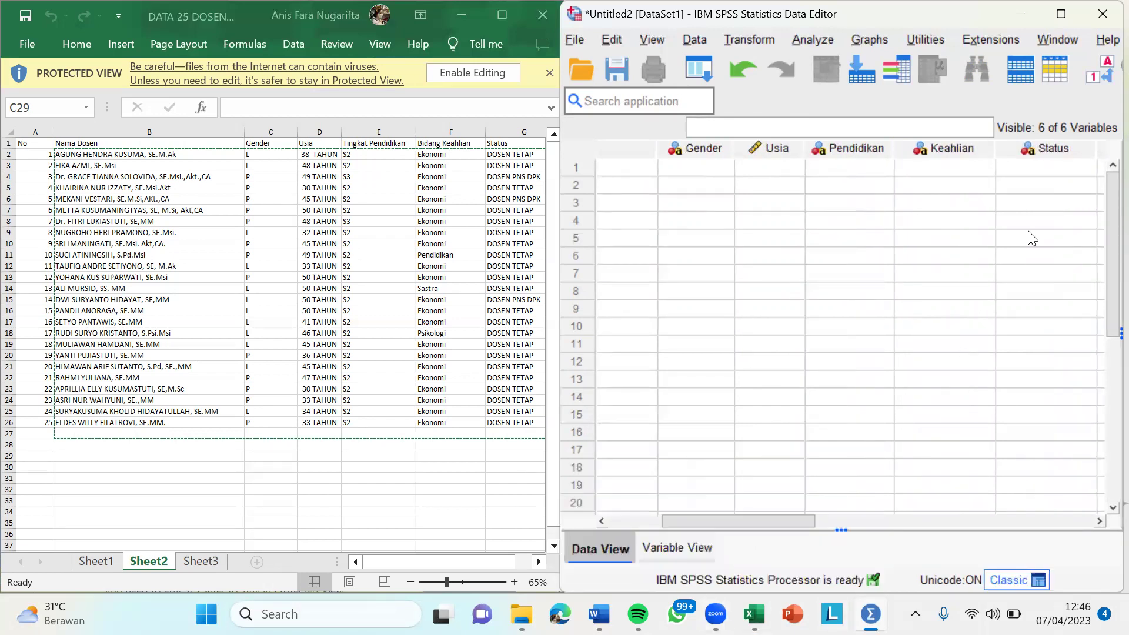
drag(1093, 151, 1107, 154)
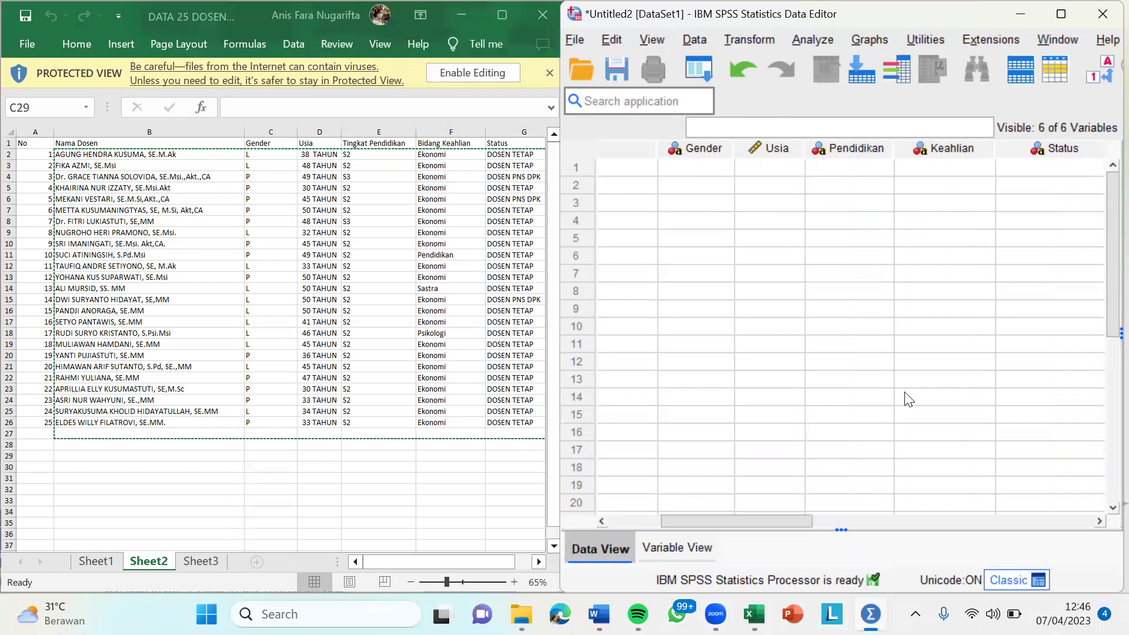
drag(798, 523, 702, 531)
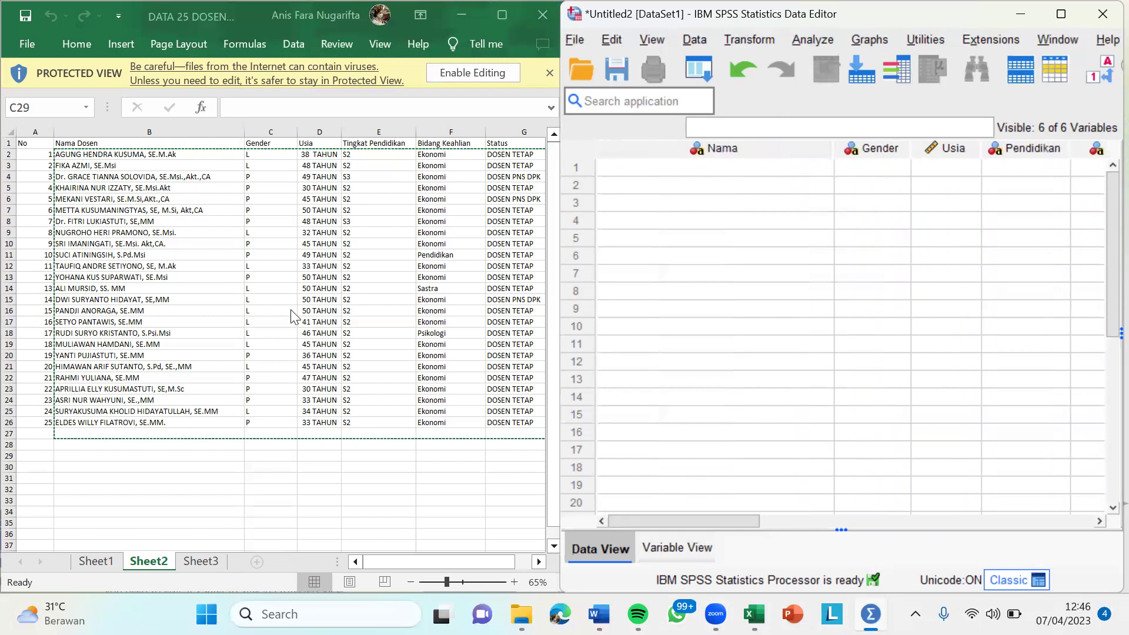
click(57, 152)
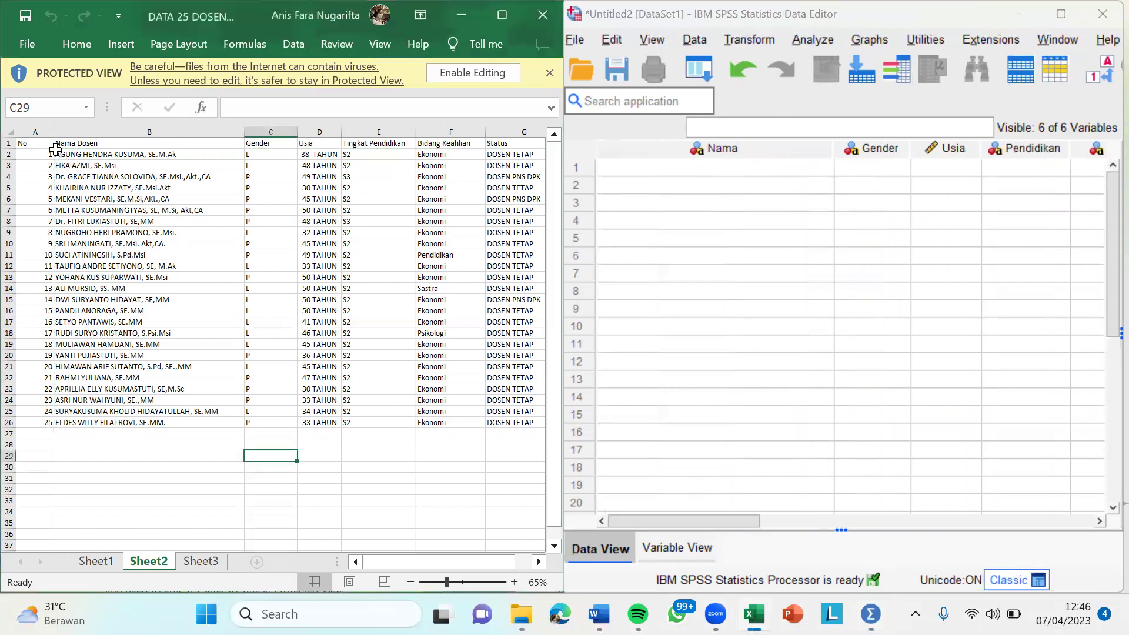
drag(59, 154, 364, 280)
drag(443, 321, 529, 416)
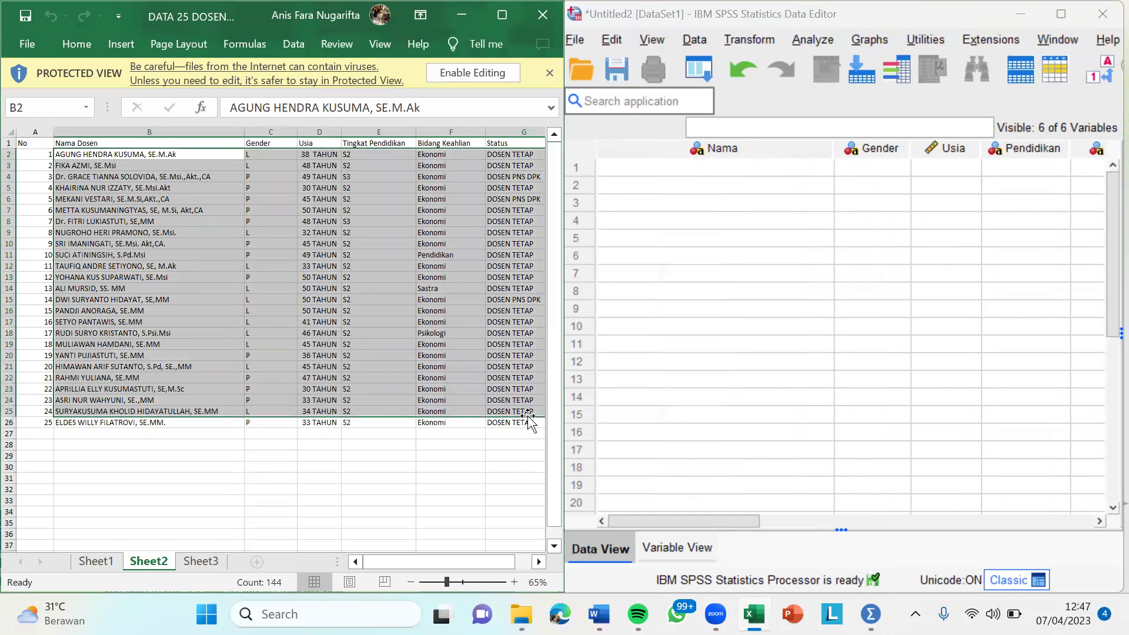
click(199, 210)
Copy the lecturer records in Excel from B2 through G27 and paste them into SPSS starting at the first Nama cell.
drag(62, 154, 513, 433)
key(ctrl+c)
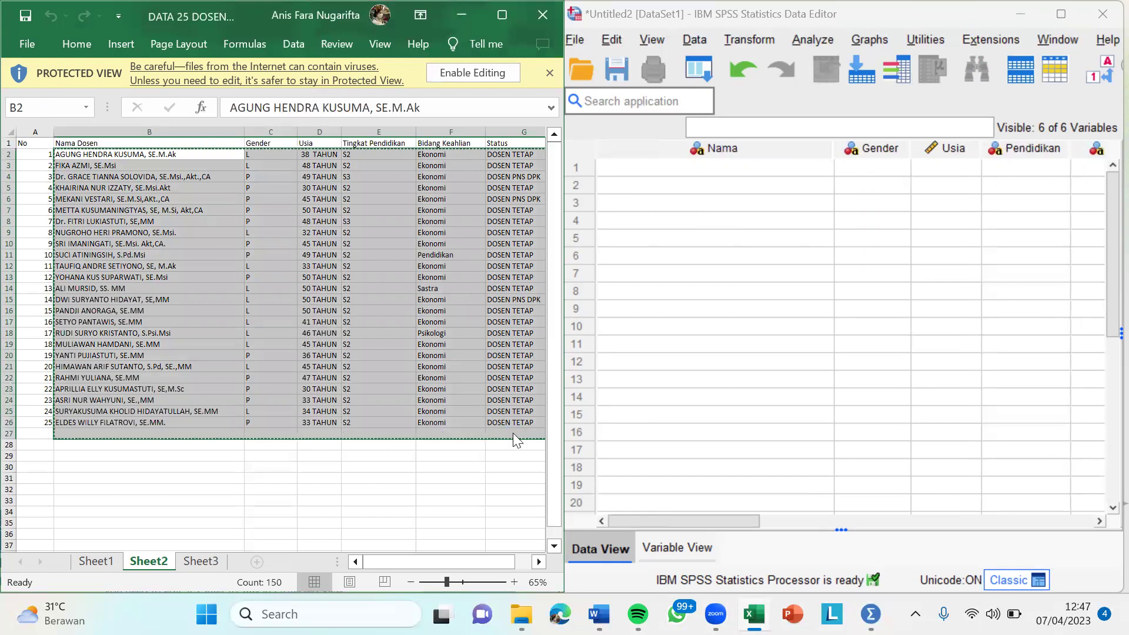
click(636, 170)
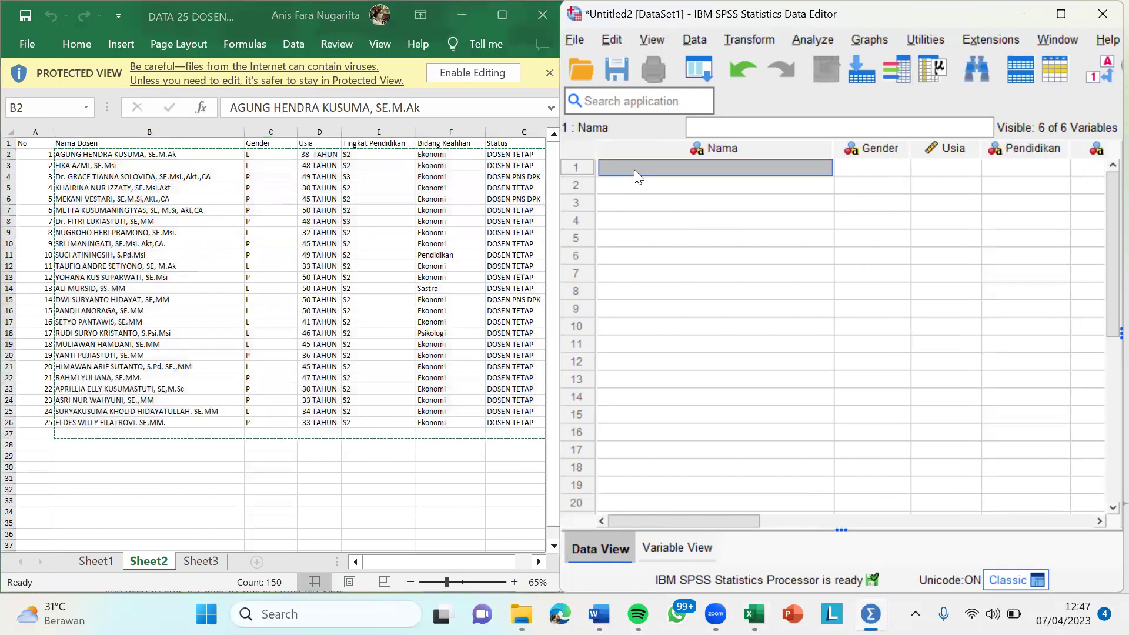
key(ctrl+v)
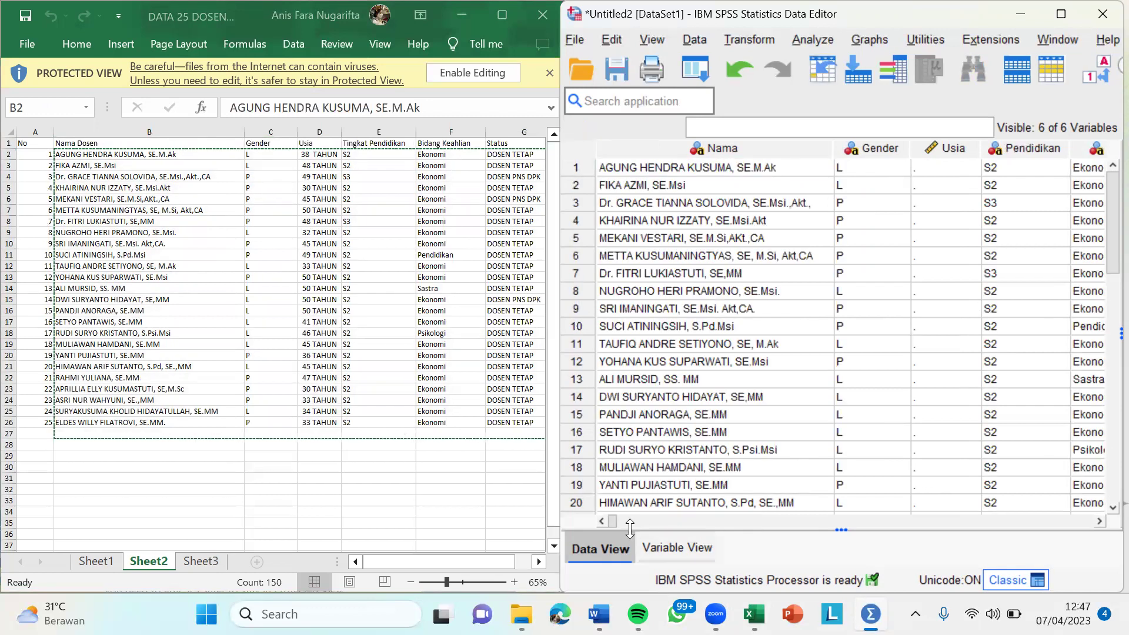
Enter the Usia values 38, 48, 49, 30 and 45 for cases 1 to 5 in the SPSS data grid.
drag(609, 519, 674, 519)
click(705, 516)
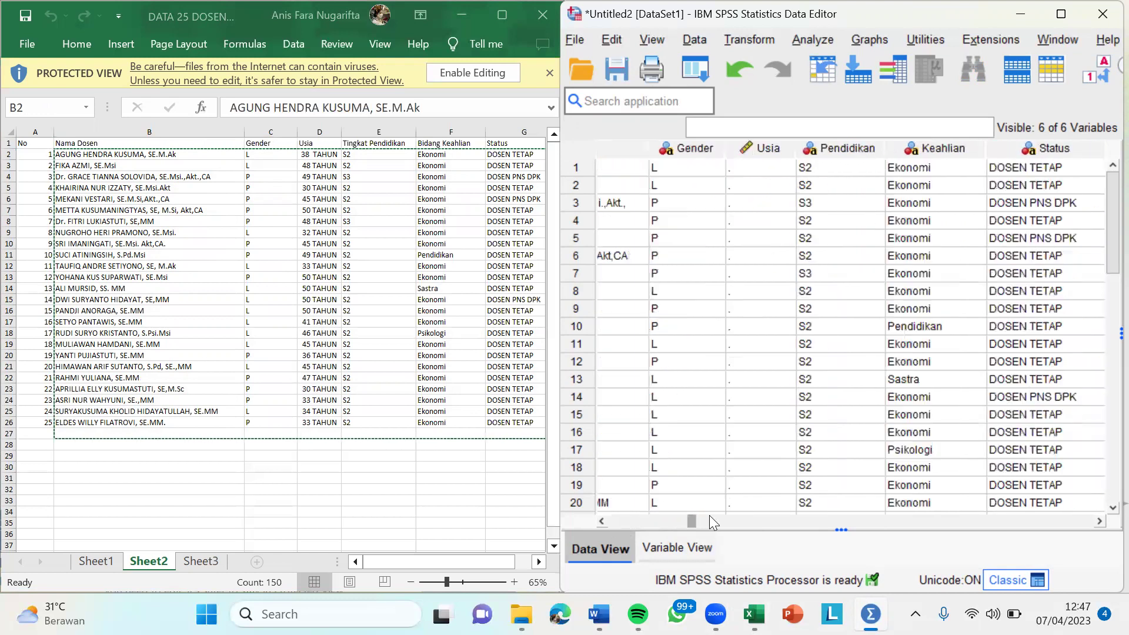
click(597, 519)
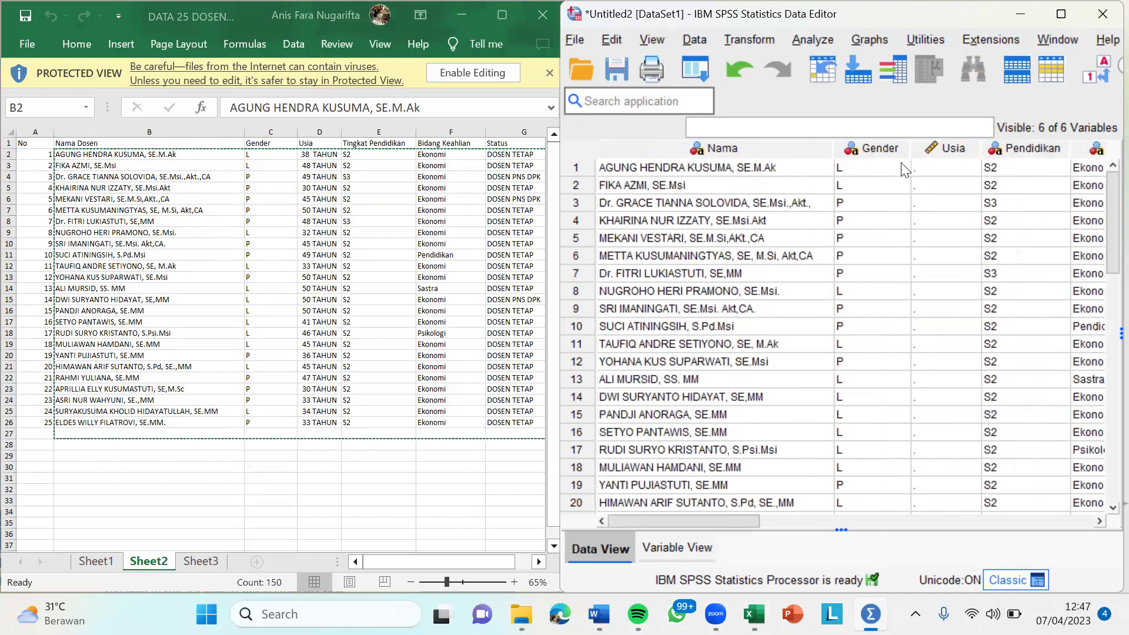
click(934, 171)
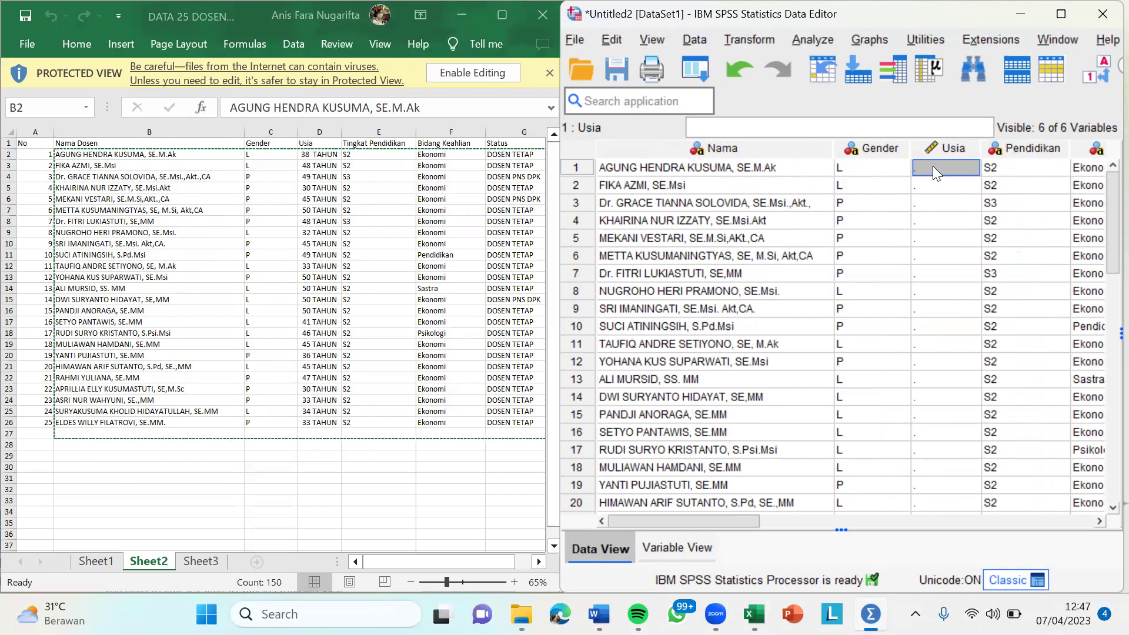
text(38)
key(Return)
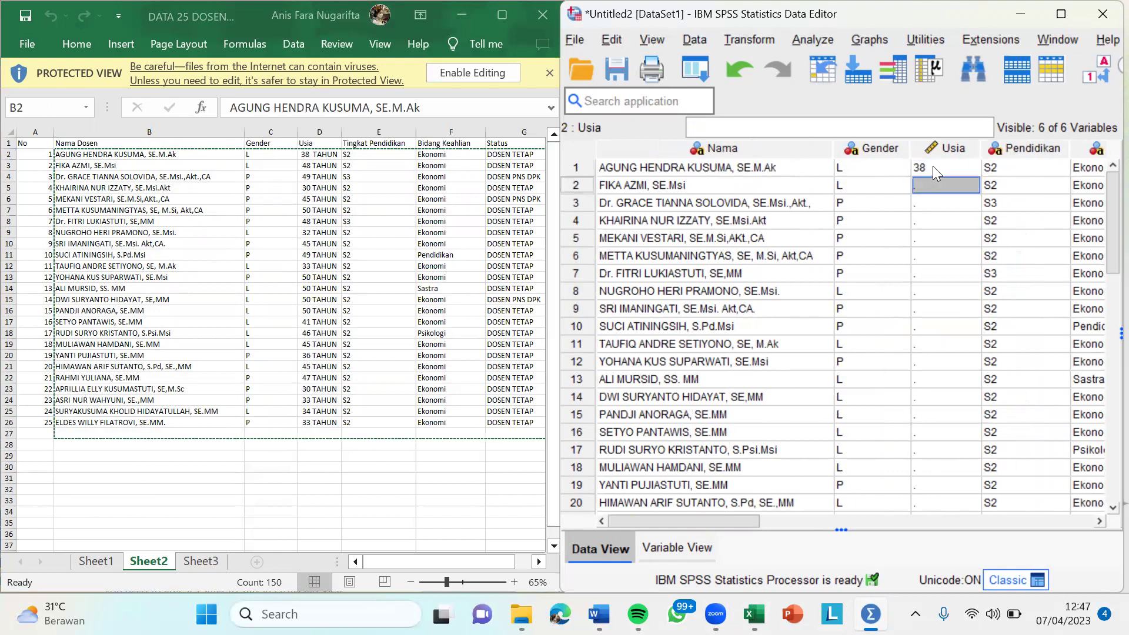
text(48)
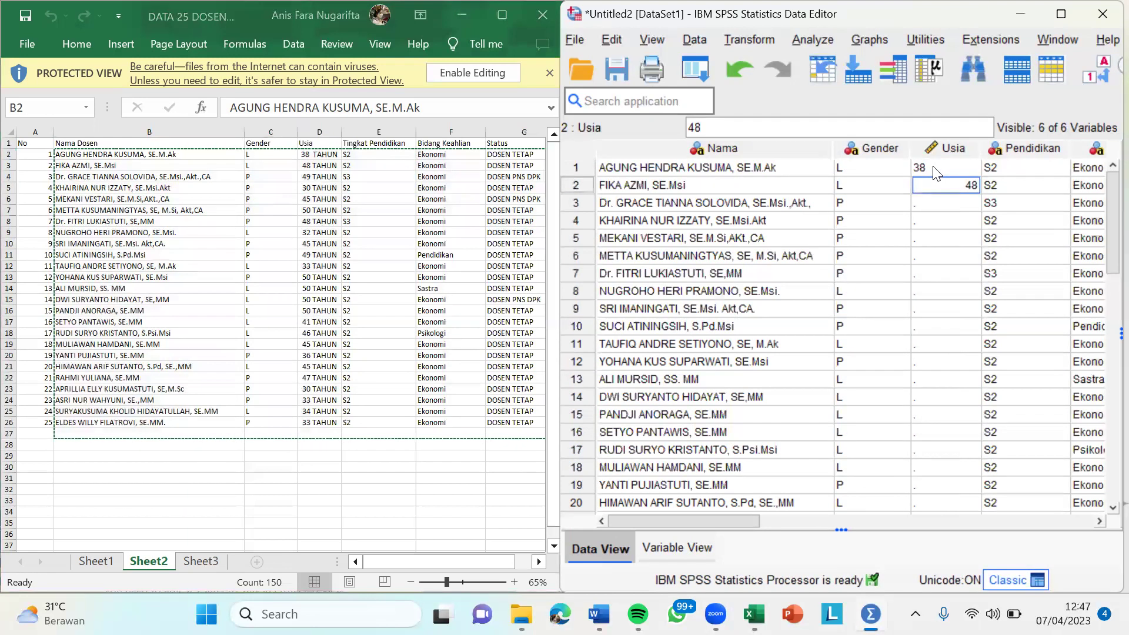
key(Return)
text(49)
key(Return)
text(30)
key(Return)
text(45)
key(Return)
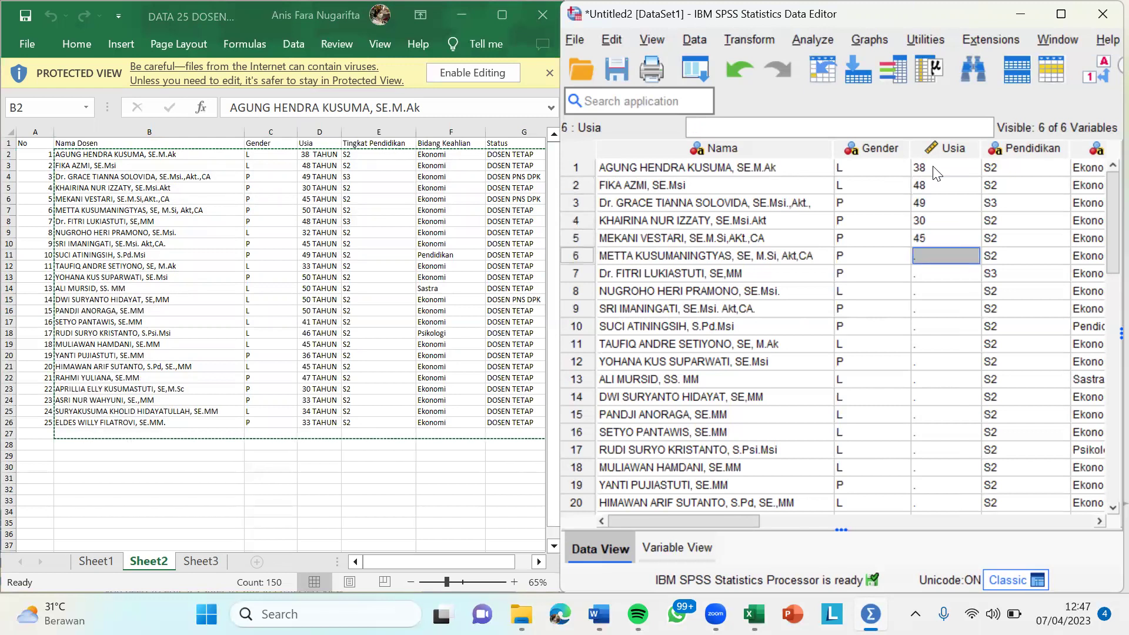
Fill in the Usia values for cases 6 to 10 with 50, 48, 32, 45 and 49.
text(50)
key(Return)
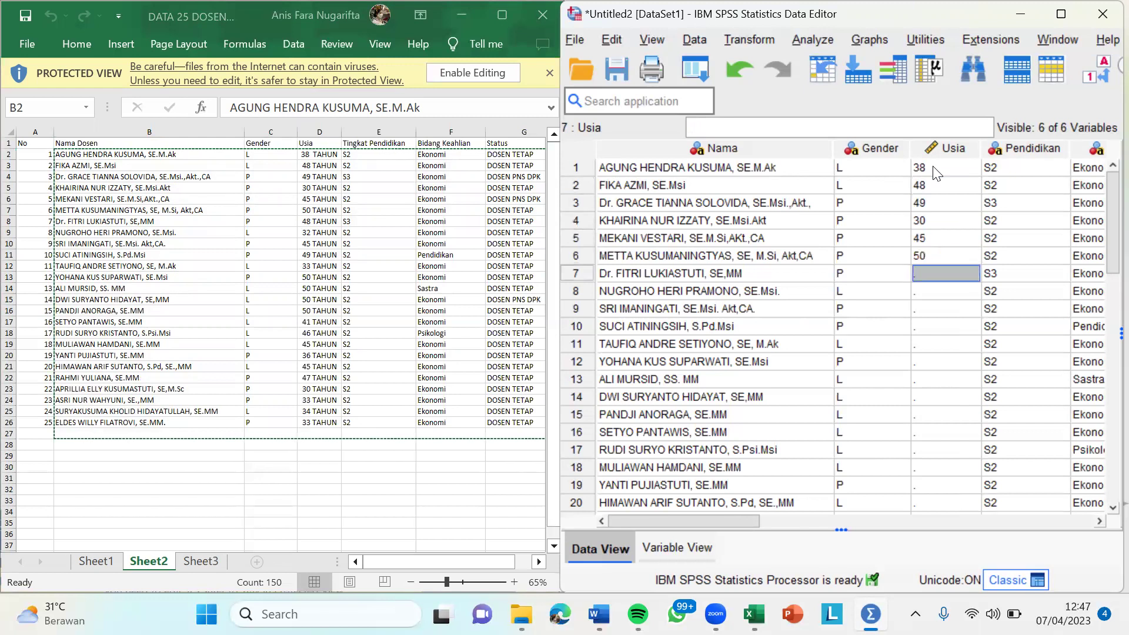
text(4)
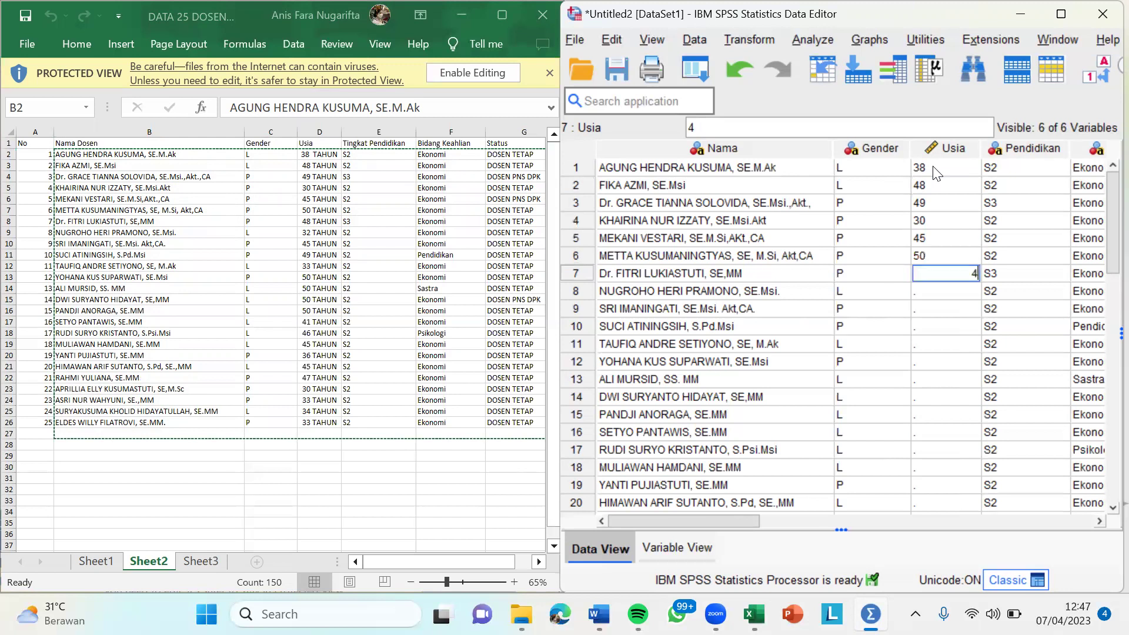
text(8)
key(Return)
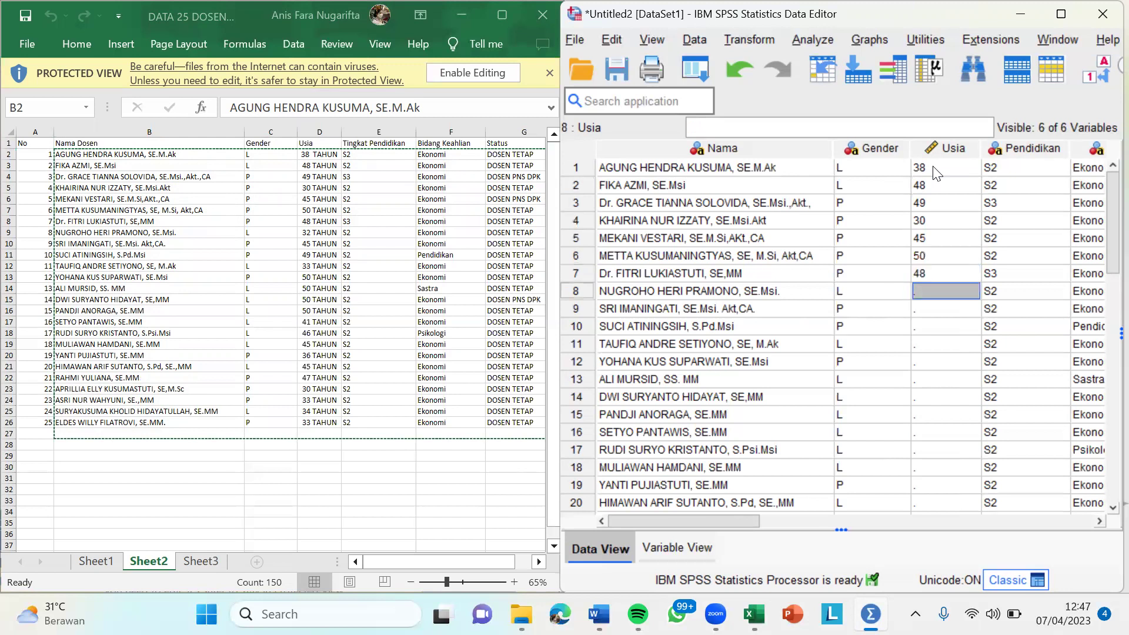
text(32)
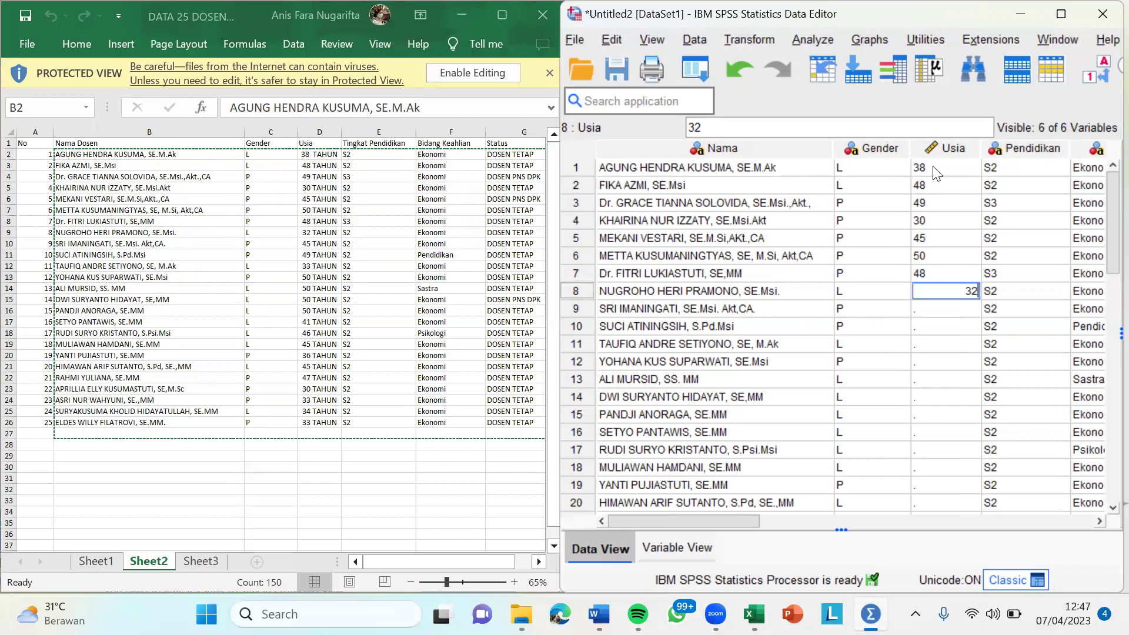
key(Return)
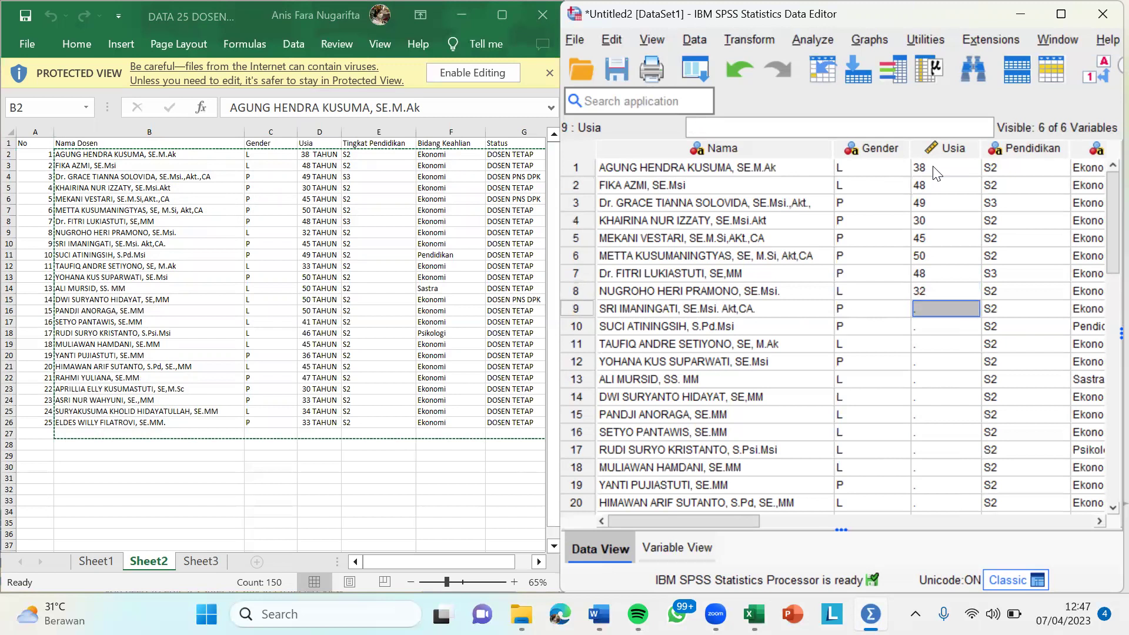
text(45)
key(Return)
text(4)
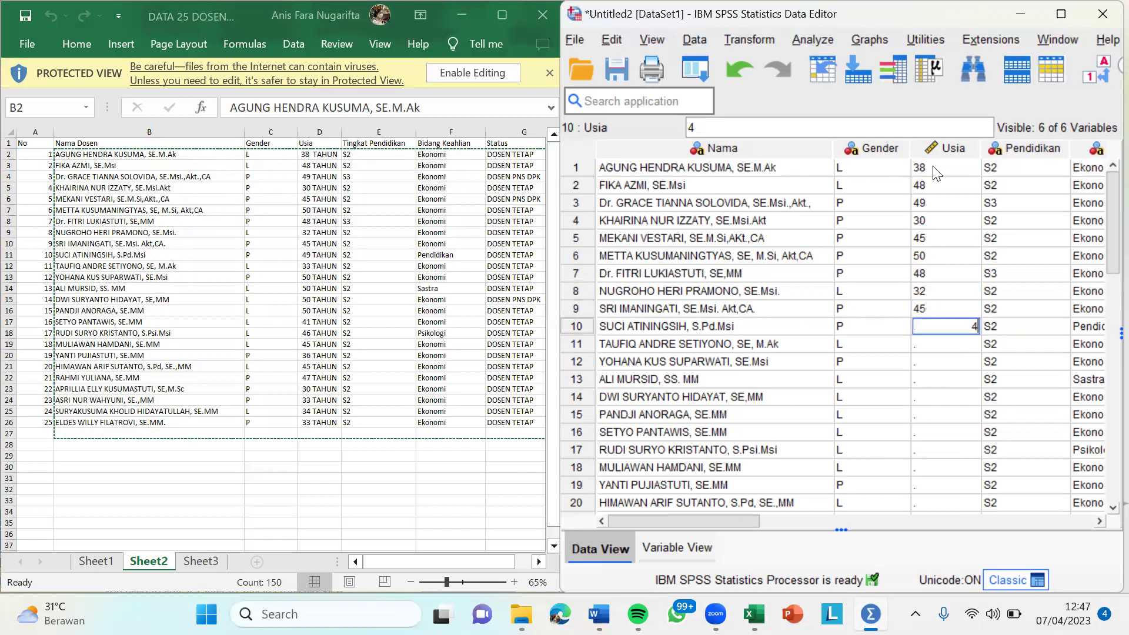
text(9)
key(Return)
Enter Usia 33 for case 11 and 50 for each of cases 12 to 15.
text(33)
key(Return)
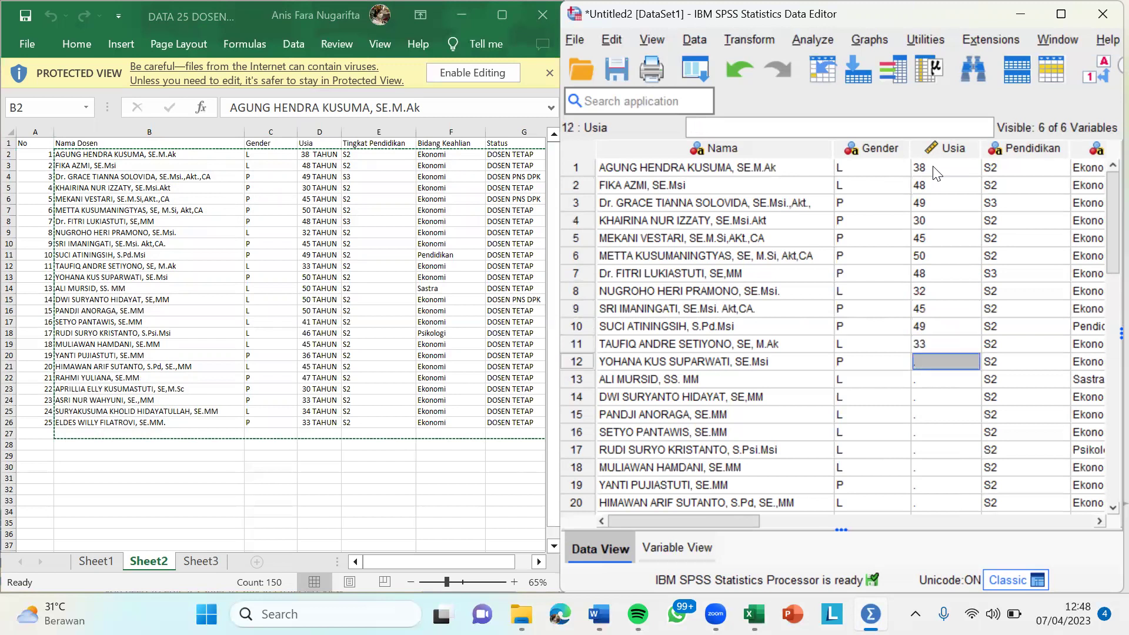
text(50)
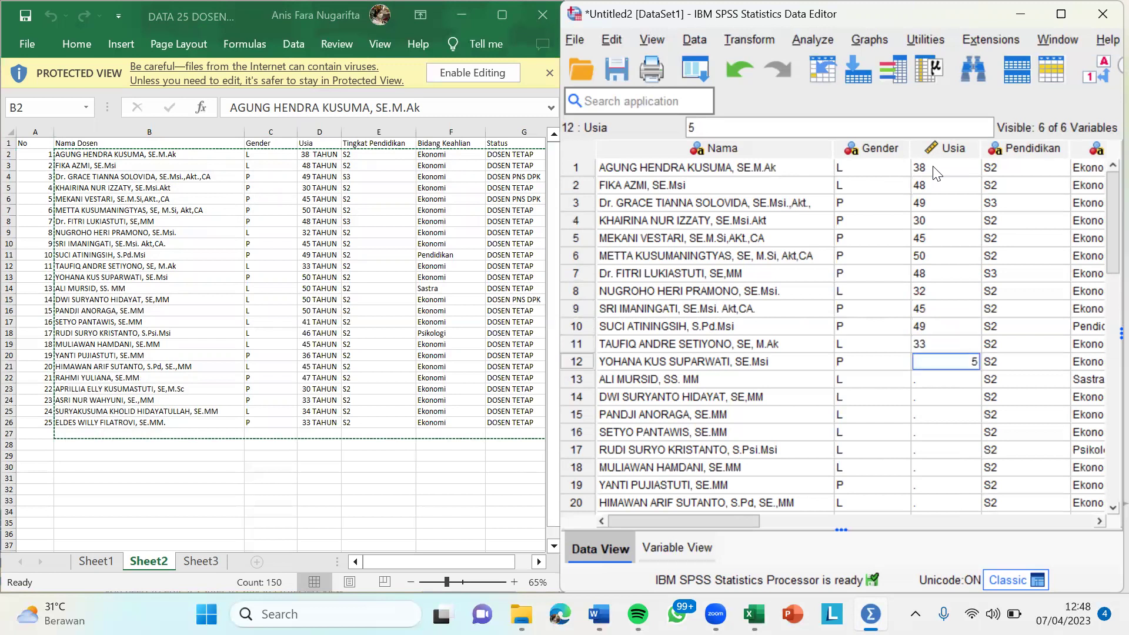
key(Return)
text(50)
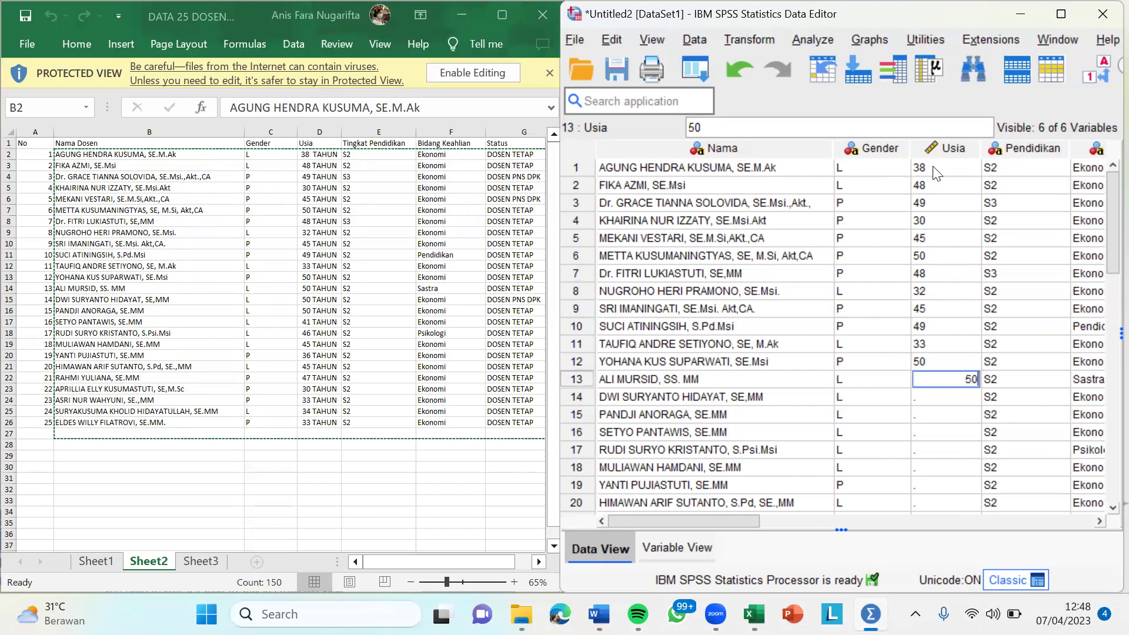
key(Return)
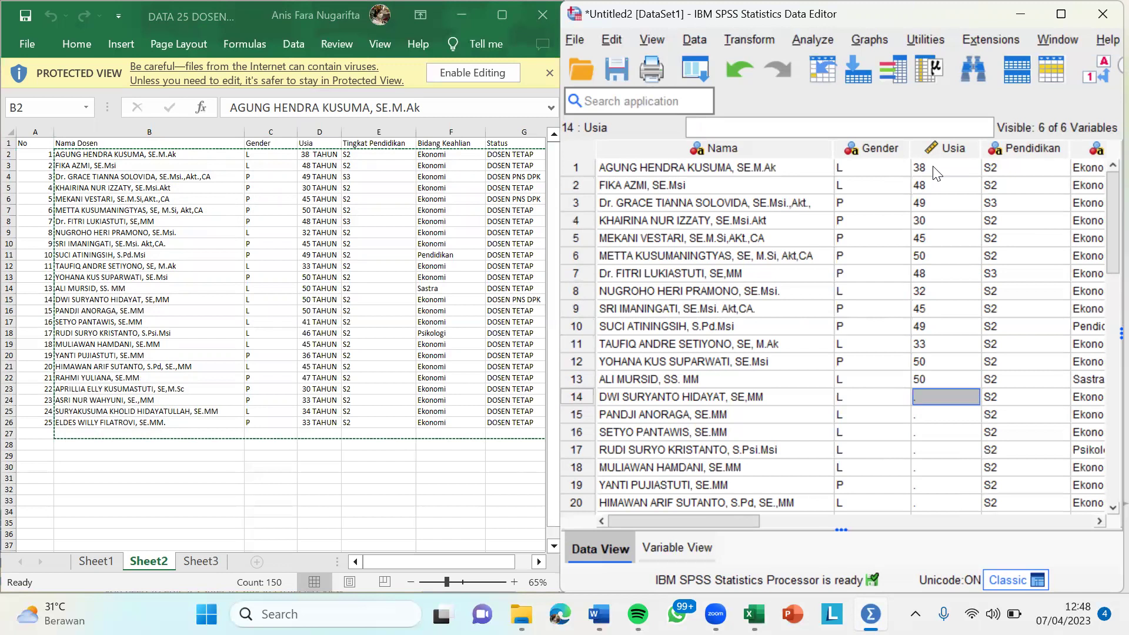
text(50)
key(Return)
text(50)
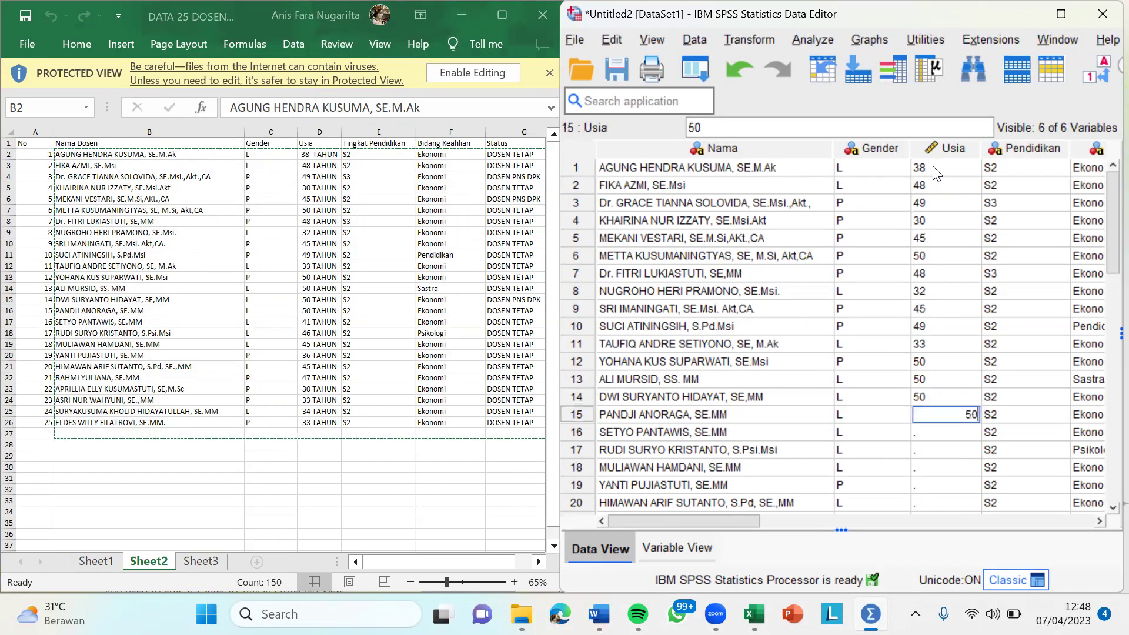
key(Return)
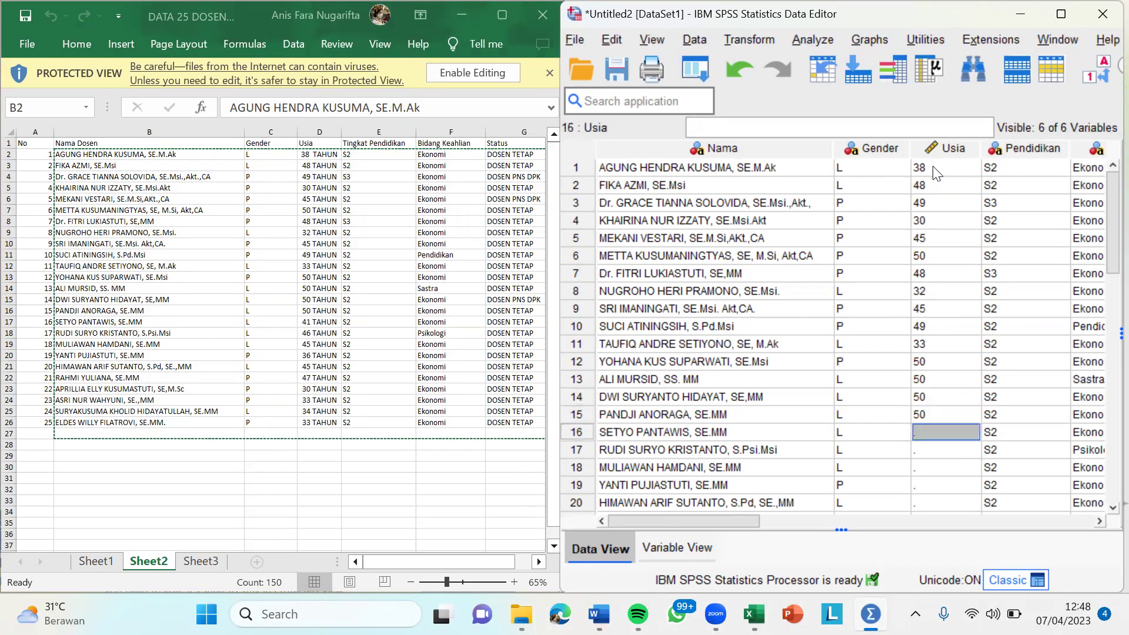
Fill in the Usia values for cases 16 to 20 with 41, 46, 45, 36 and 45.
text(41)
key(Return)
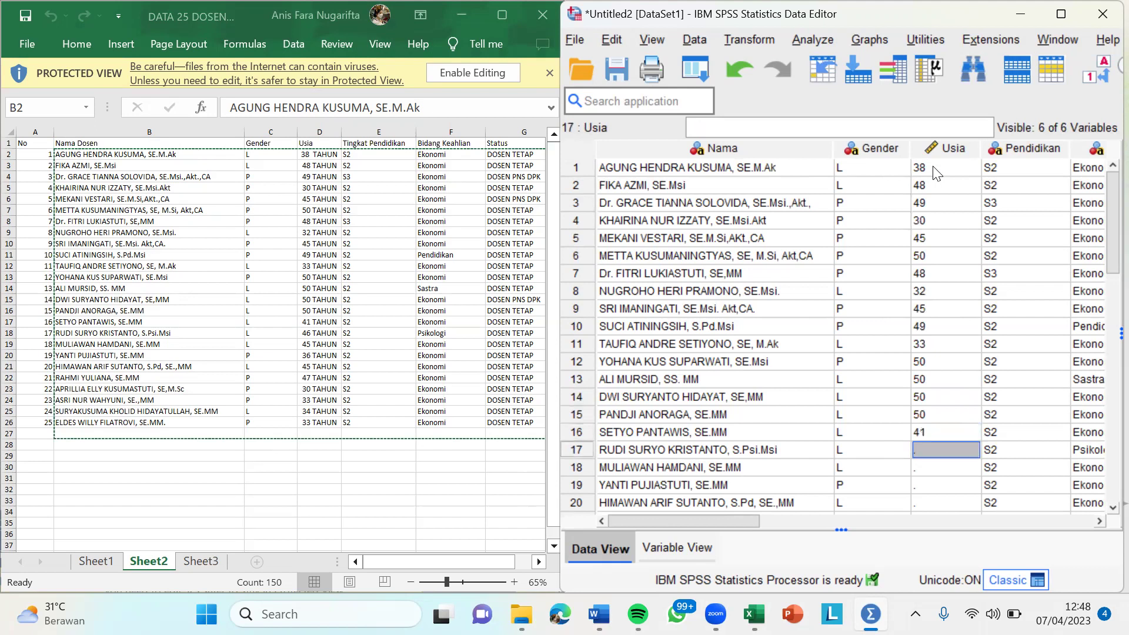
text(46)
key(Return)
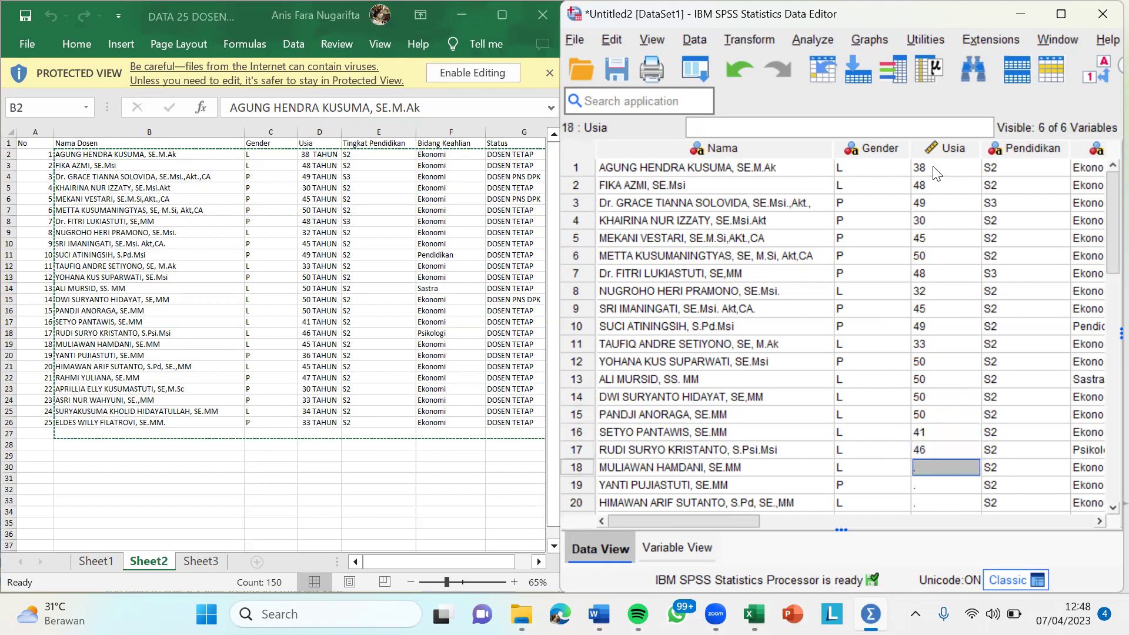
text(45)
key(Return)
text(36)
key(Return)
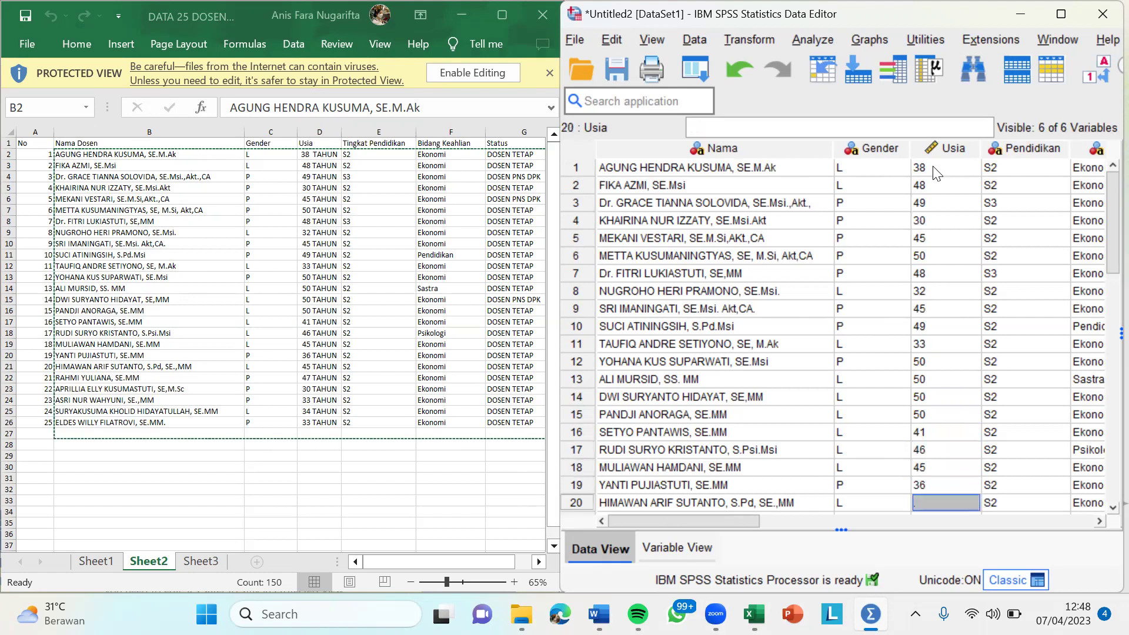
text(45)
key(Return)
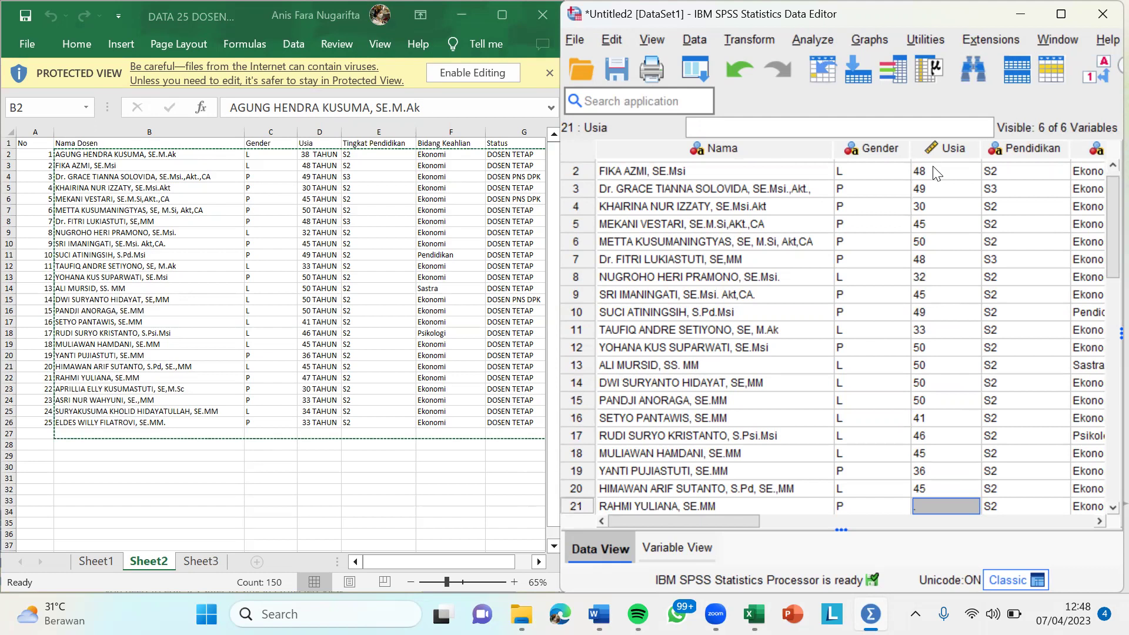
Complete the Usia column for cases 21 to 25 with 47, 30, 33, 34 and 33.
text(47)
key(Return)
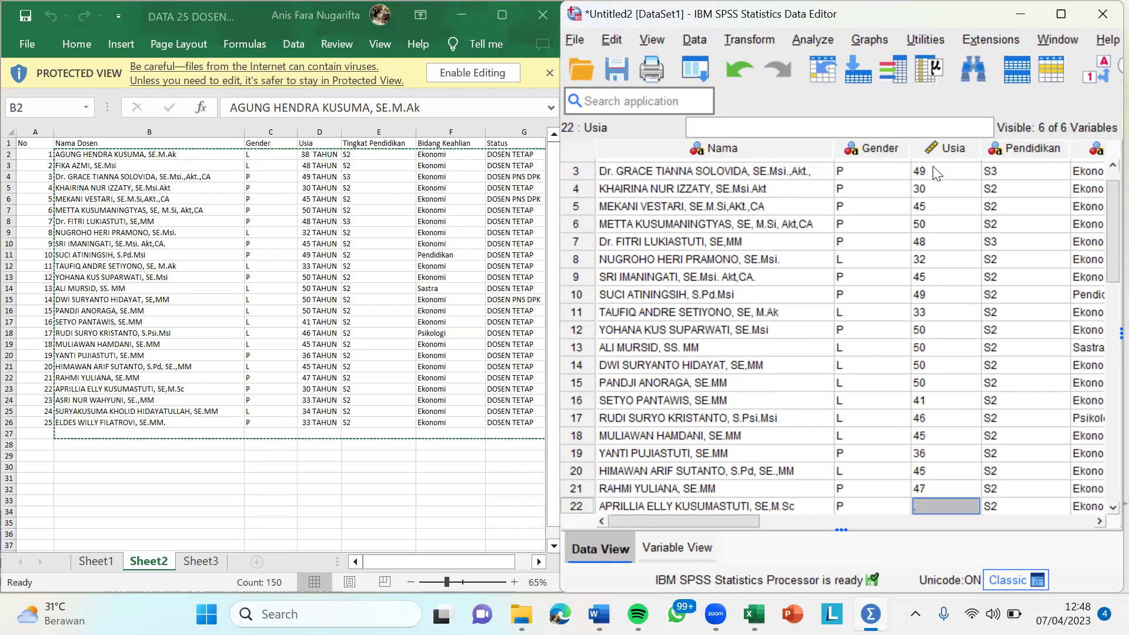
text(30)
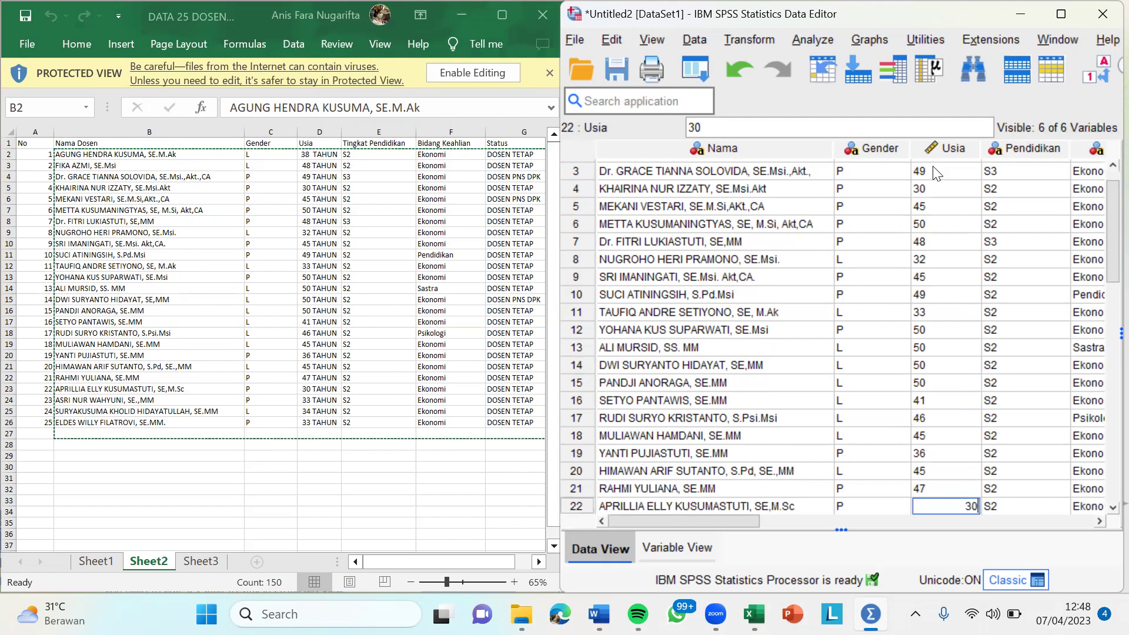
key(Return)
text(33)
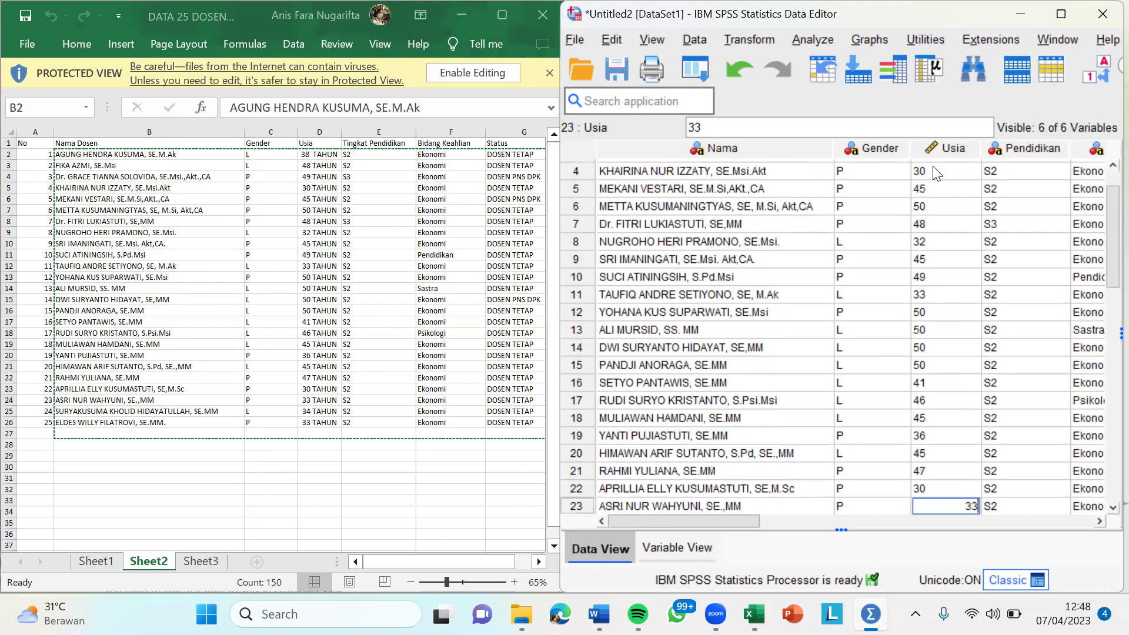
key(Return)
text(34)
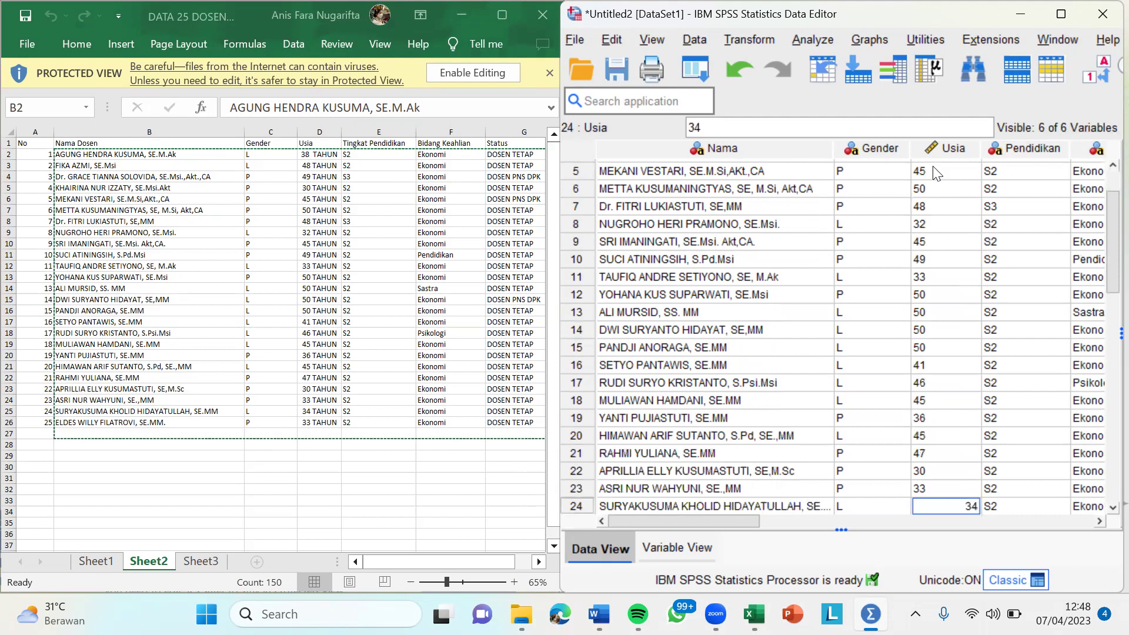
key(Return)
text(33)
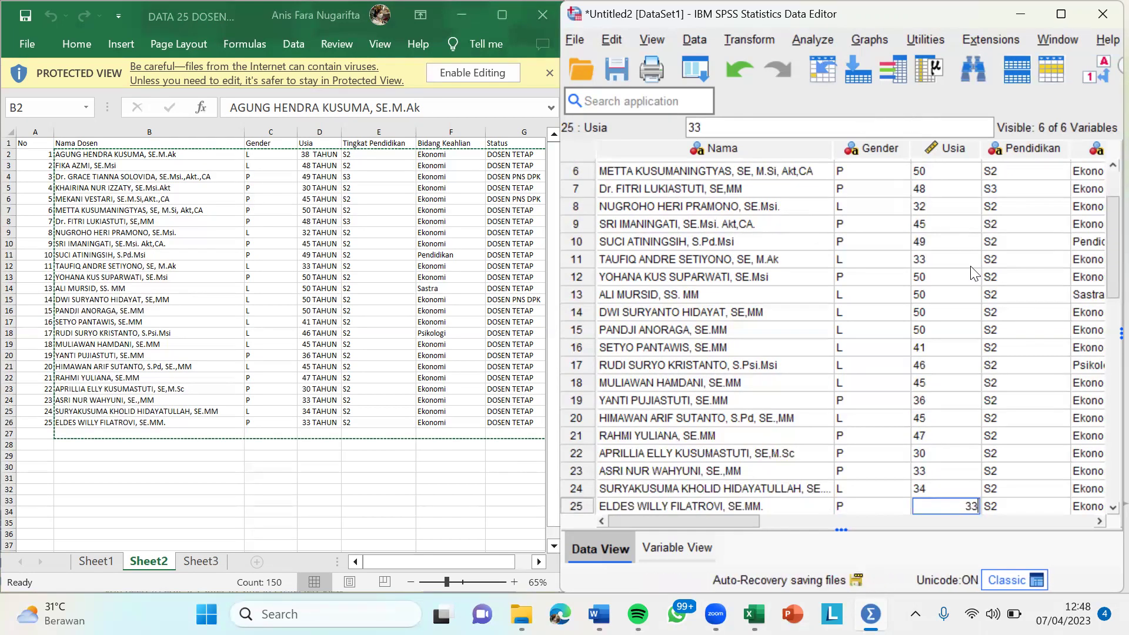
click(945, 222)
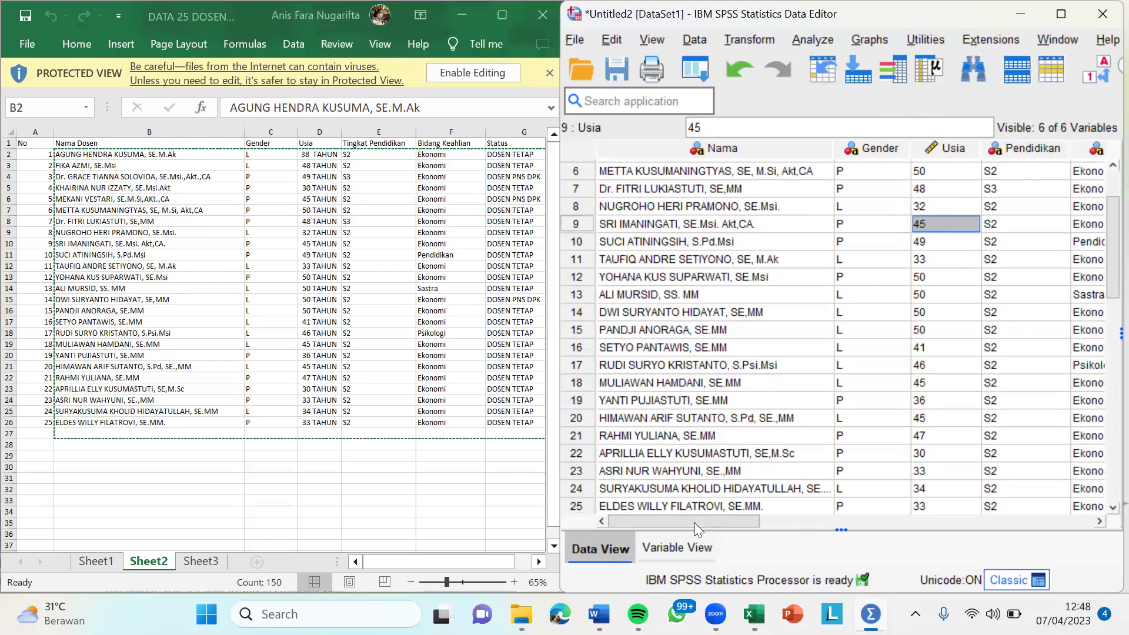
drag(691, 520, 632, 529)
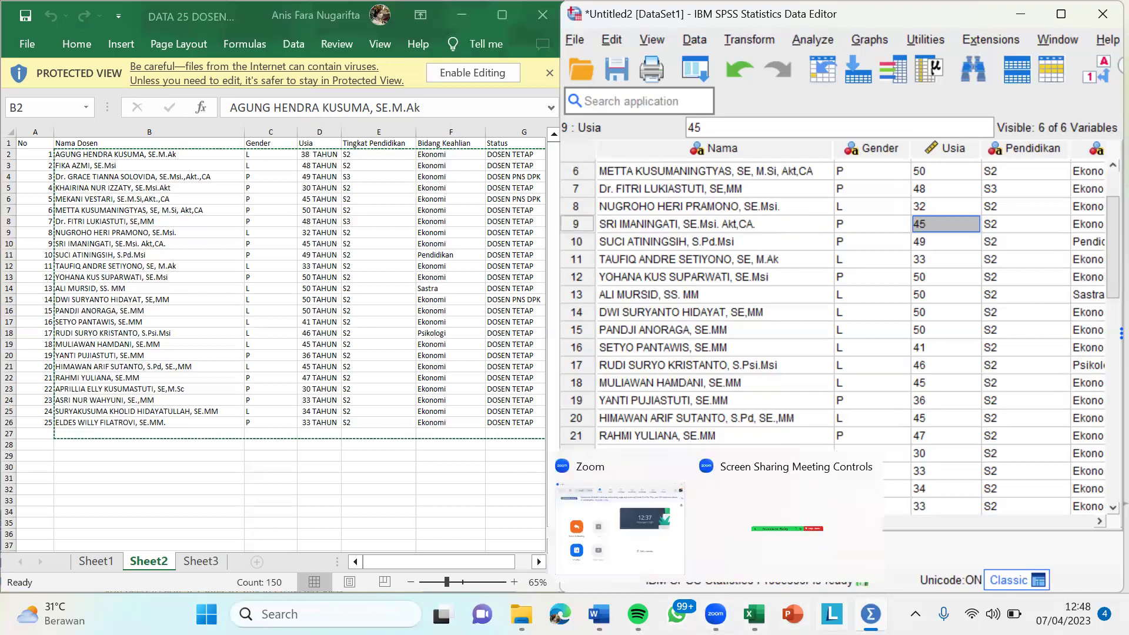
Switch to the Word exercise document, place it over the Excel window and stretch it to full height to show the LATIHAN 2 tasks.
mouse_move(598, 614)
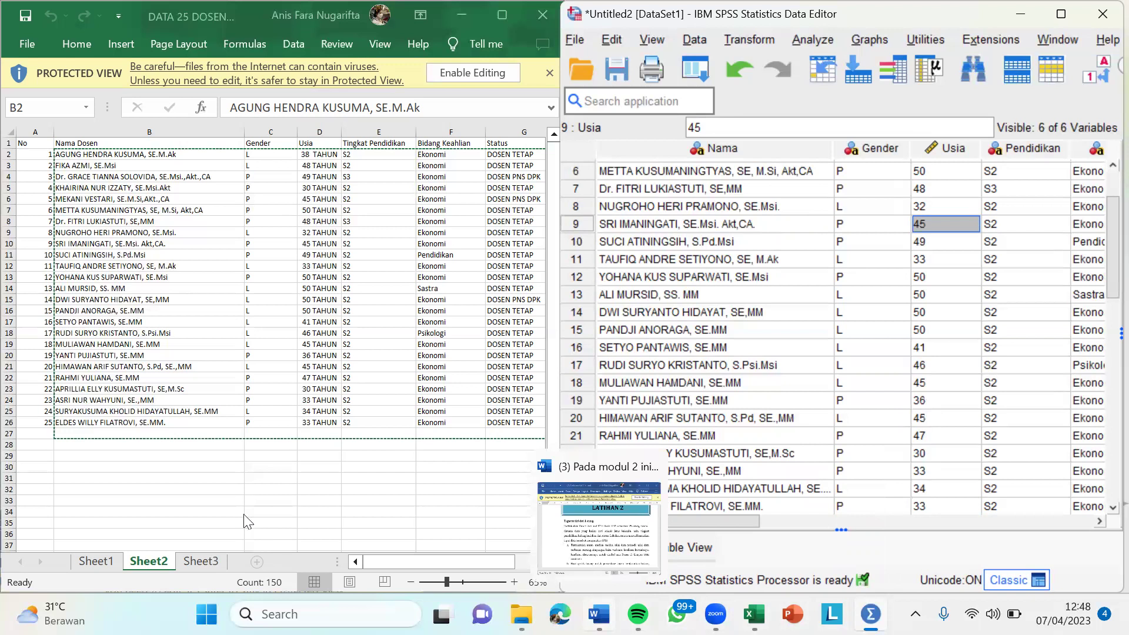
drag(243, 514, 247, 116)
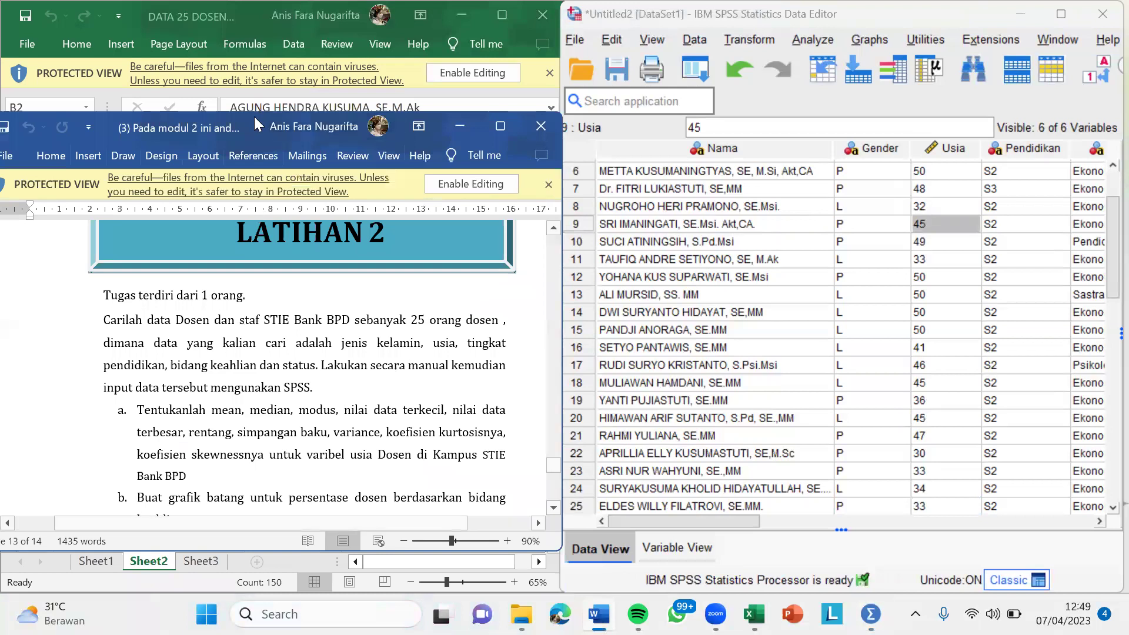
drag(254, 117, 257, 67)
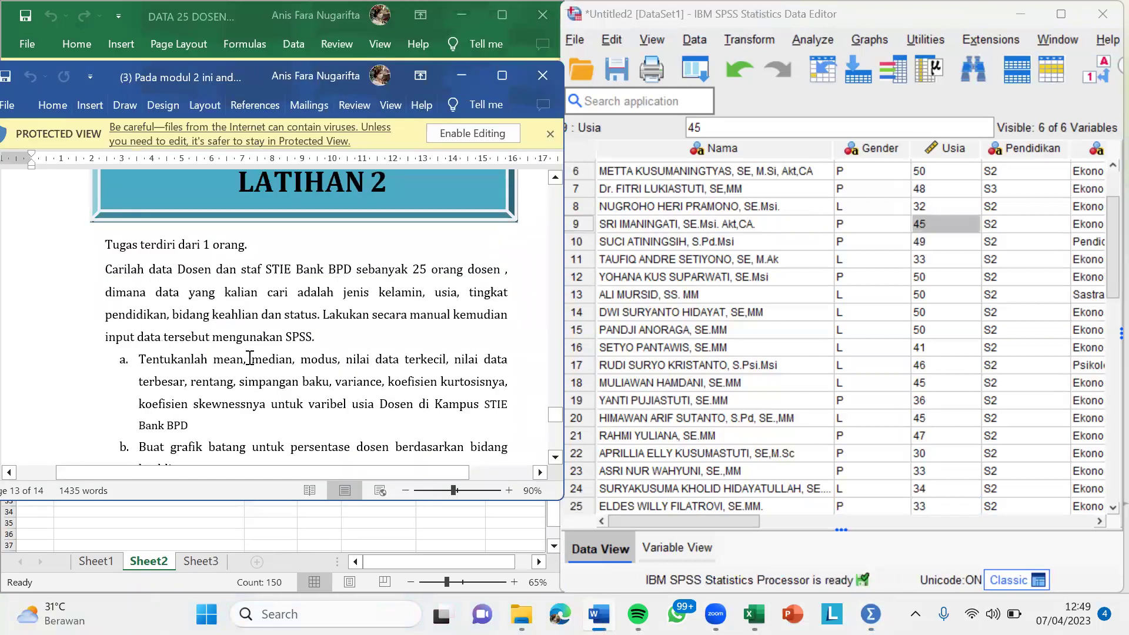
double_click(263, 502)
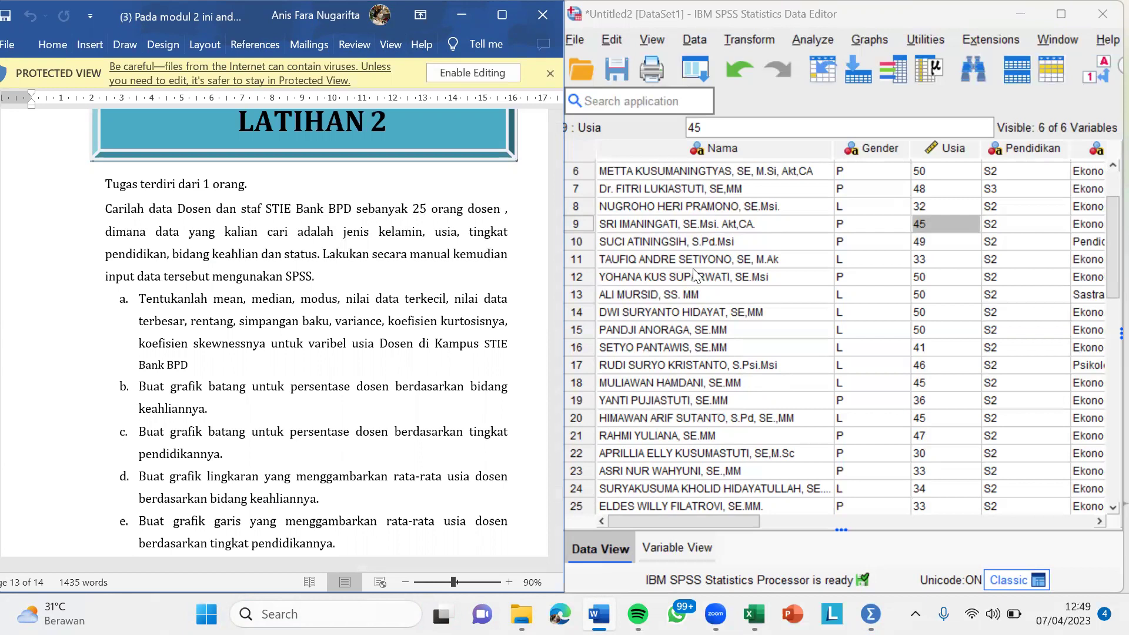
Start a Frequencies analysis with Usia Dosen as the variable to analyse.
click(808, 40)
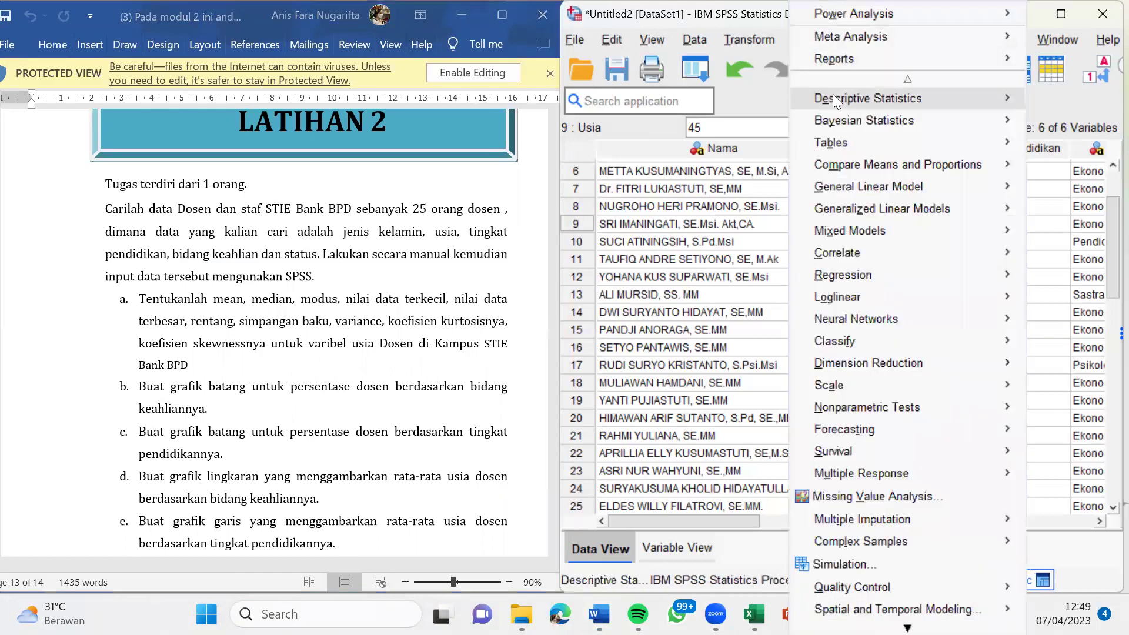
mouse_move(840, 105)
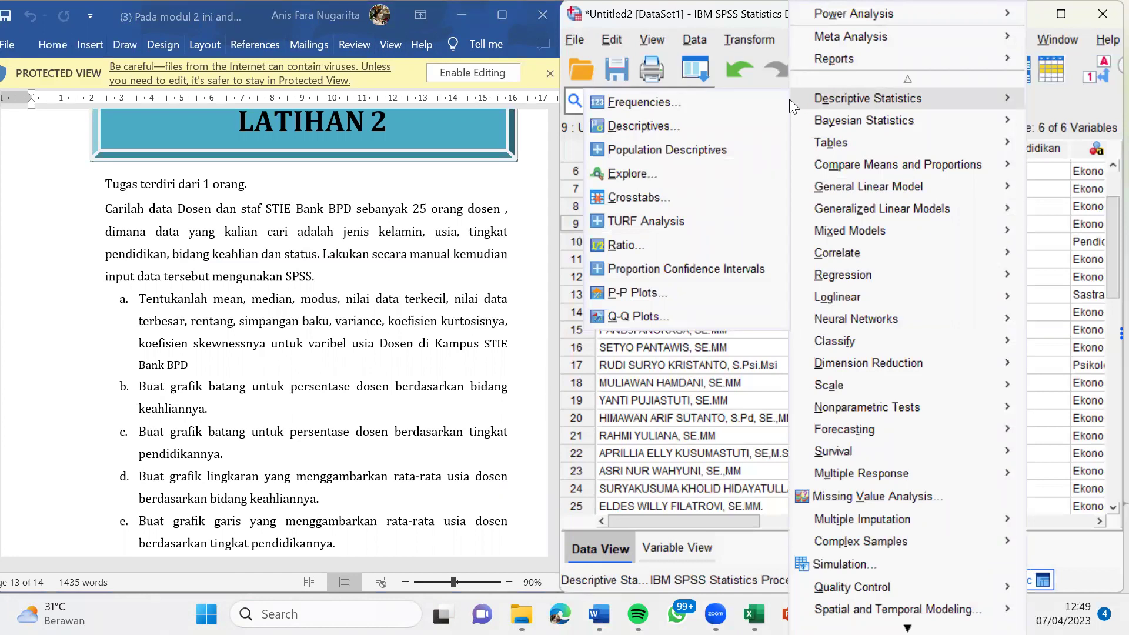
click(735, 98)
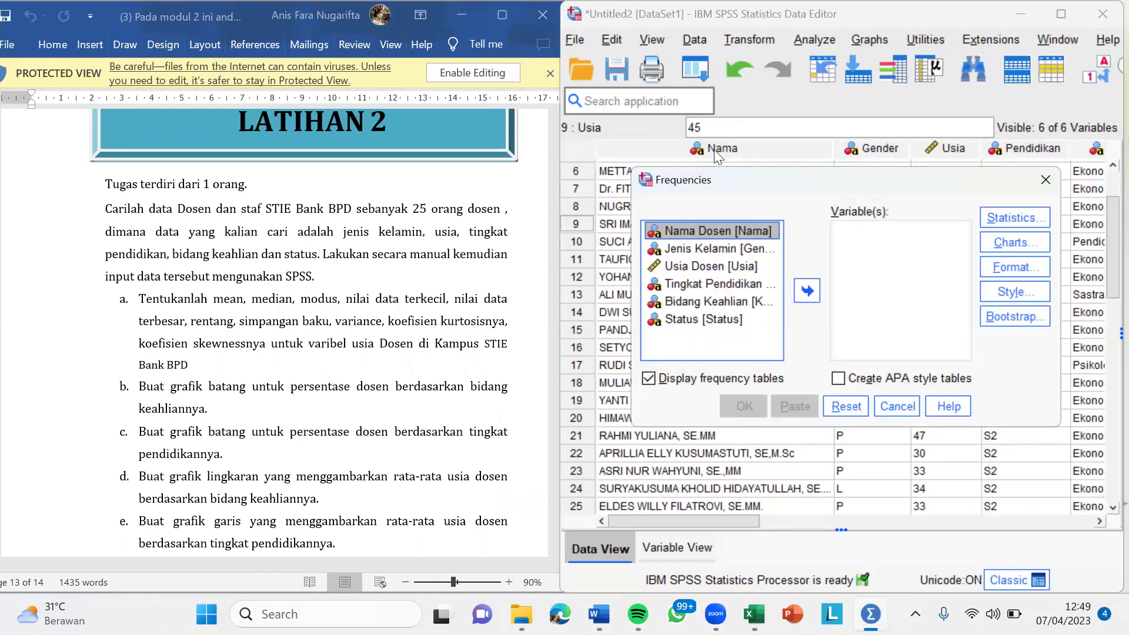
click(683, 266)
click(807, 290)
In the Frequencies statistics, request mean, median, mode, sum, minimum, maximum and S.E. mean.
click(1003, 218)
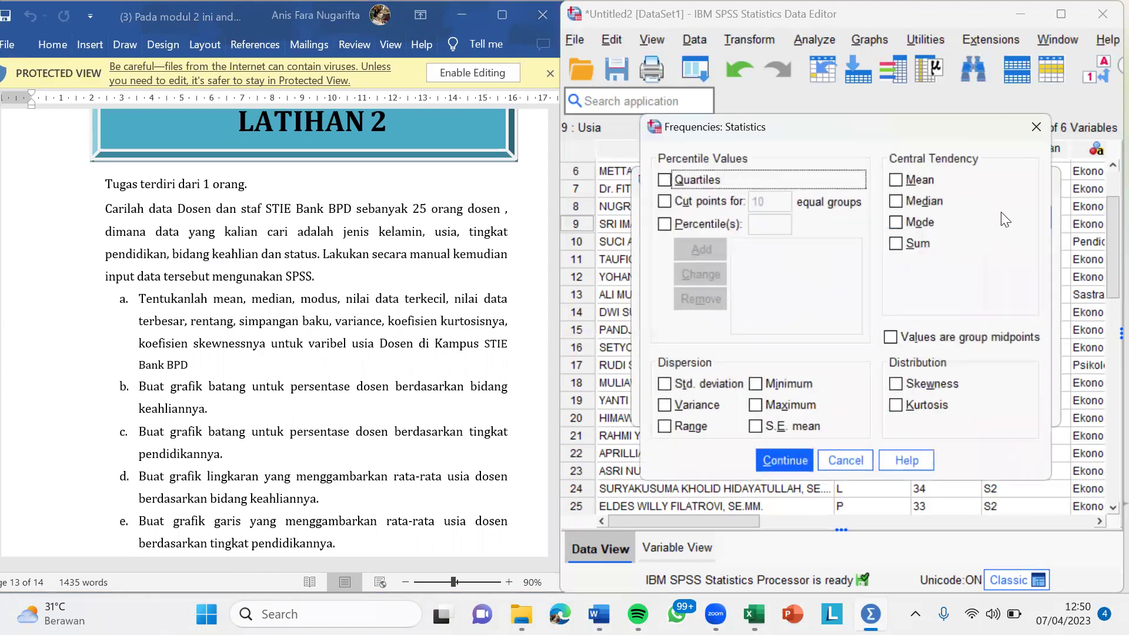
click(894, 179)
click(895, 201)
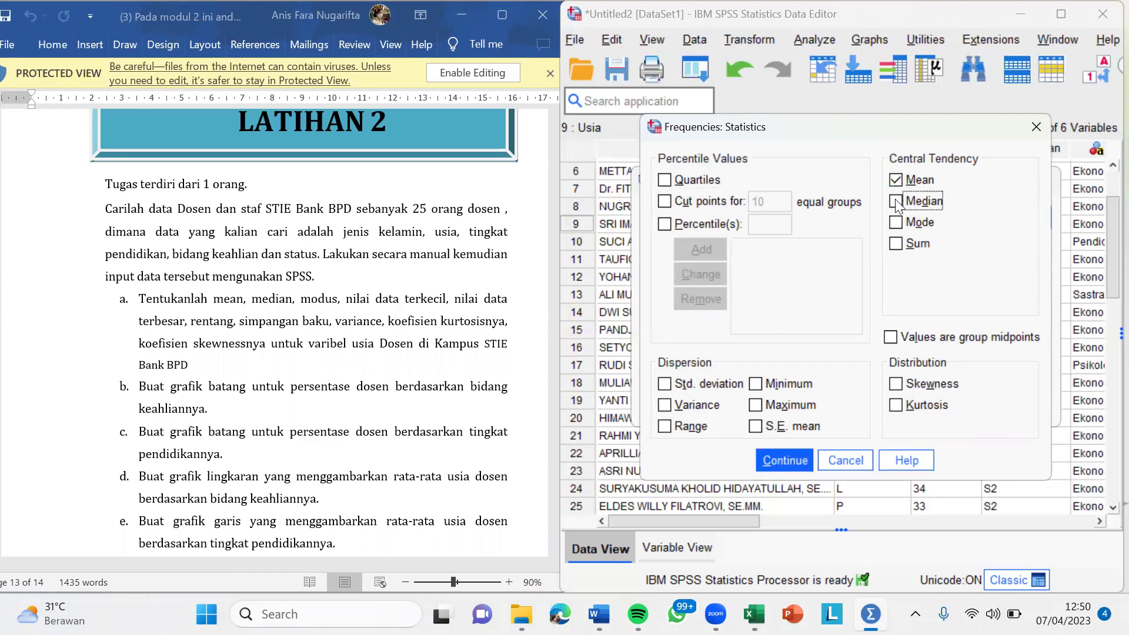
click(896, 223)
click(897, 244)
click(755, 384)
click(755, 405)
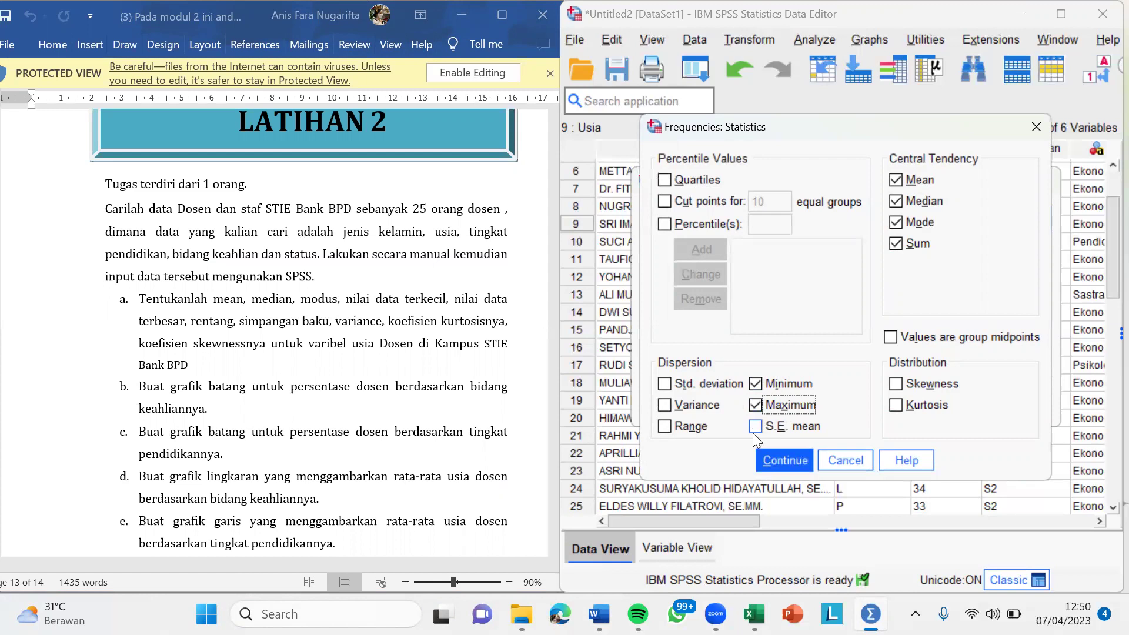
click(756, 427)
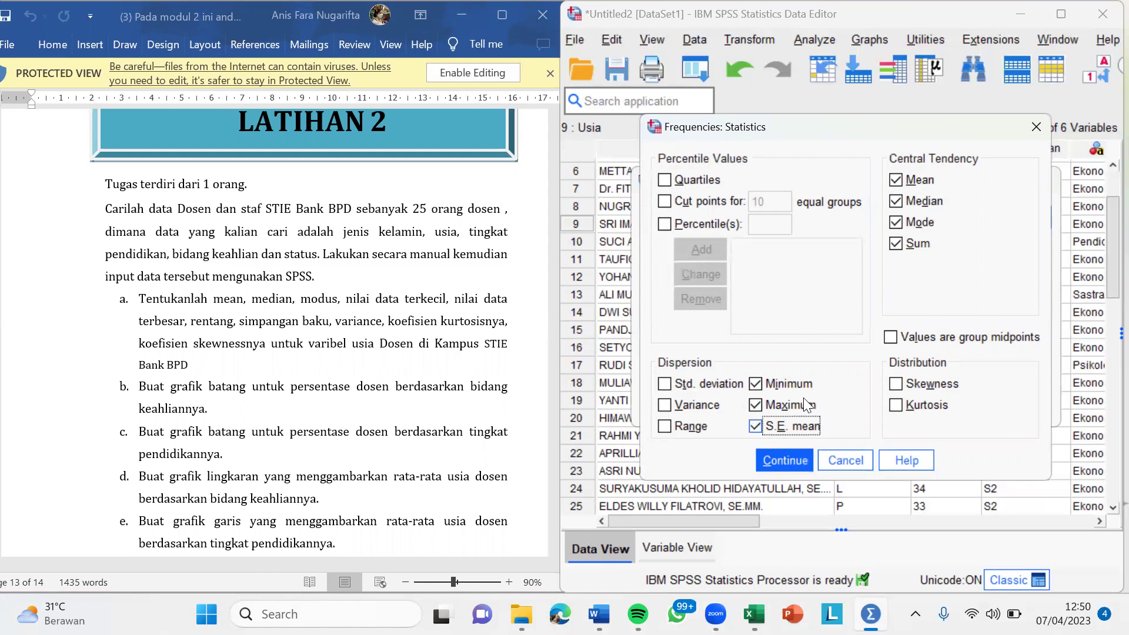
Add skewness, kurtosis, standard deviation, variance and range to the requested statistics and run the Frequencies analysis.
click(895, 383)
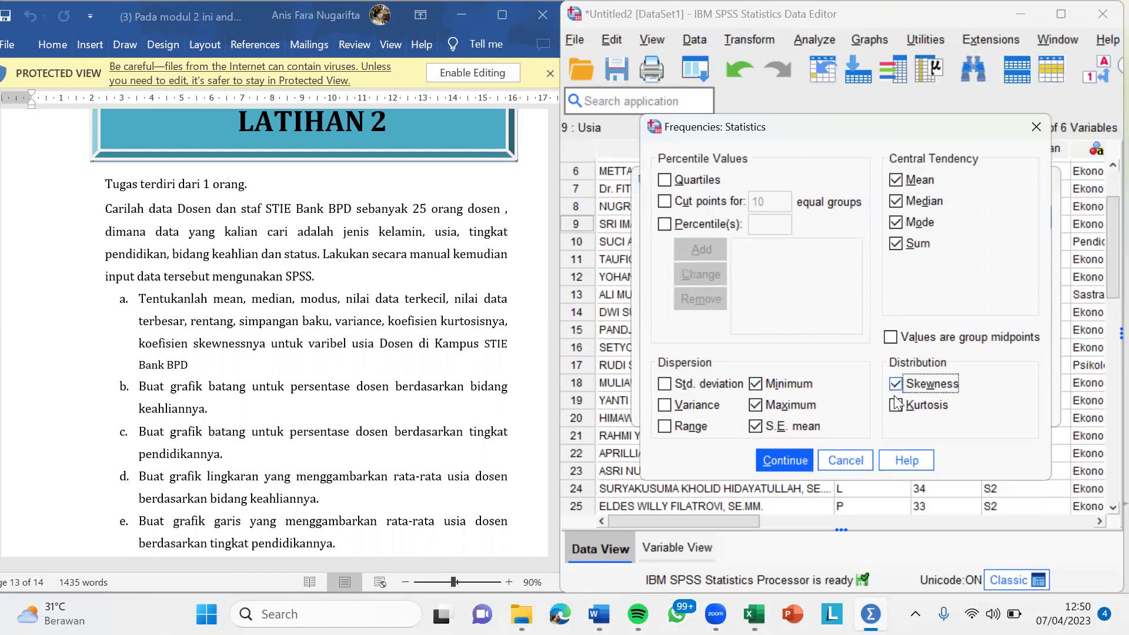
click(896, 405)
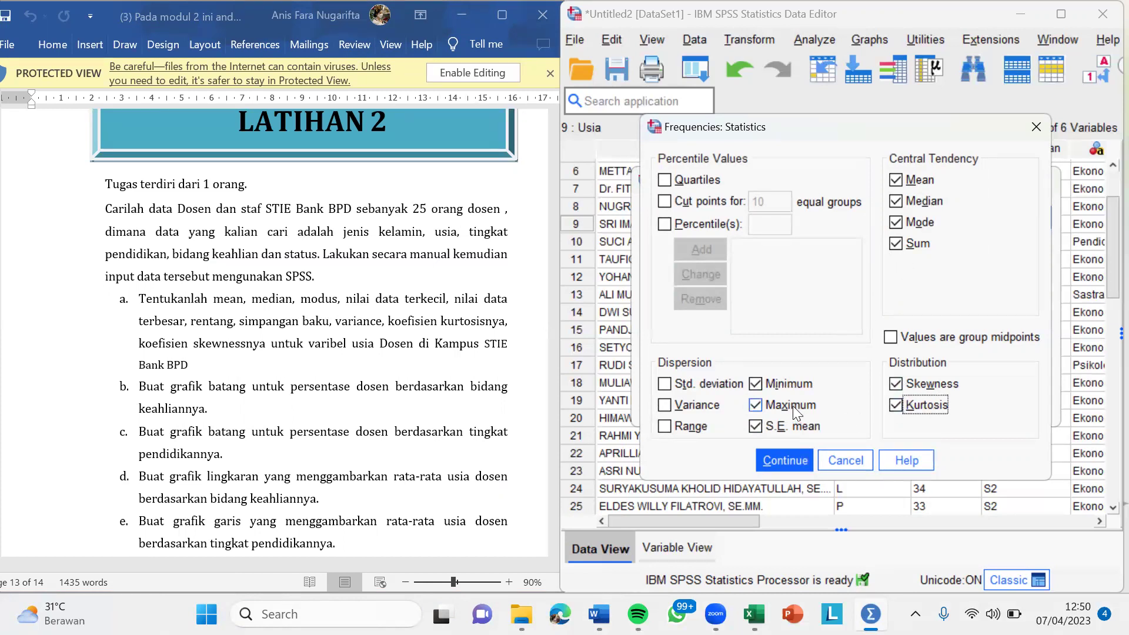
click(664, 383)
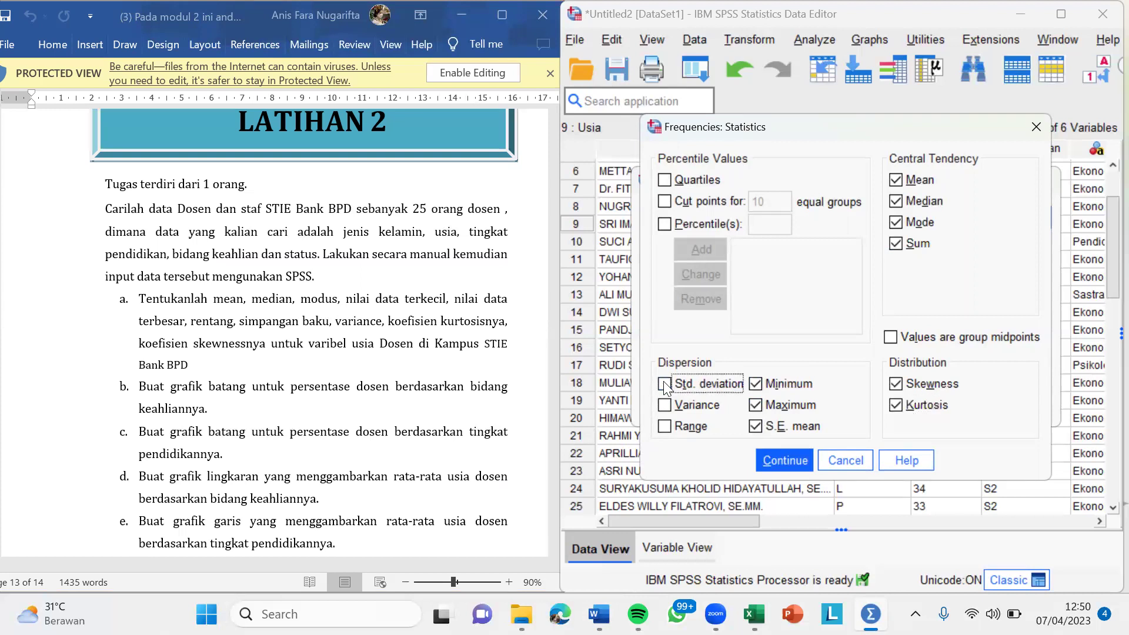
click(663, 405)
click(664, 426)
click(781, 459)
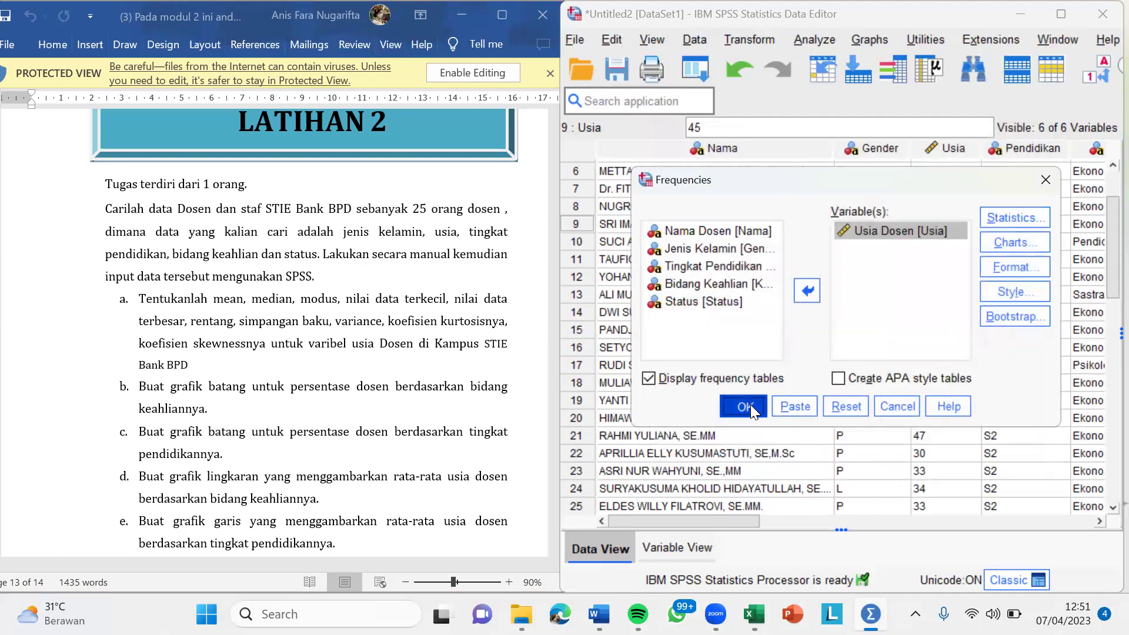
click(744, 406)
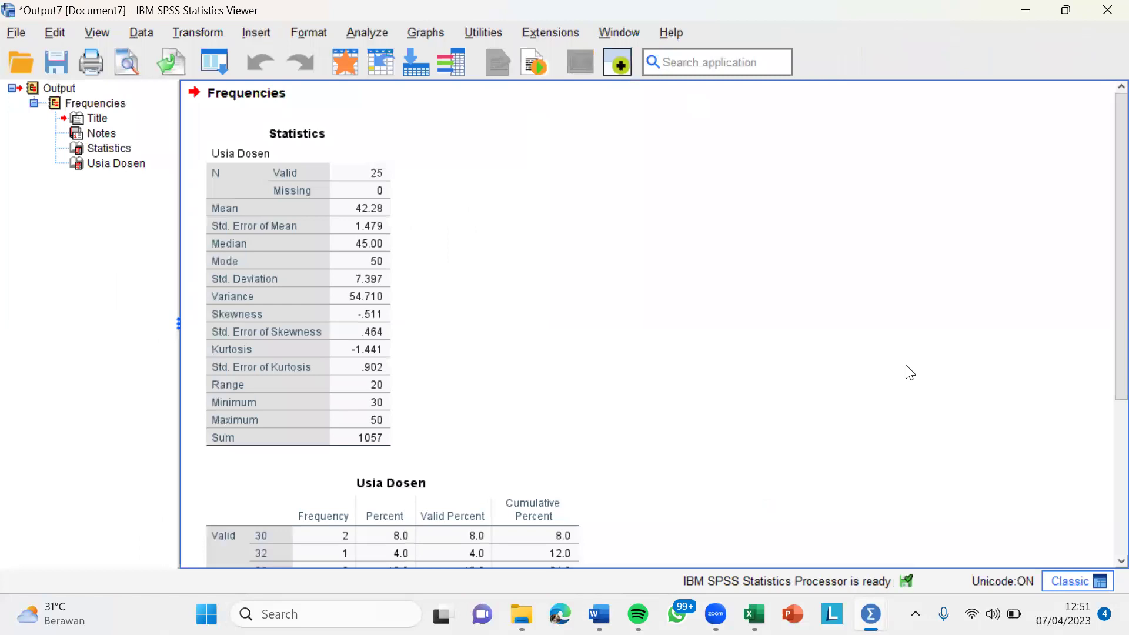
Examine the Usia Dosen statistics and frequency table, and close the output without saving it.
drag(1105, 327, 1105, 470)
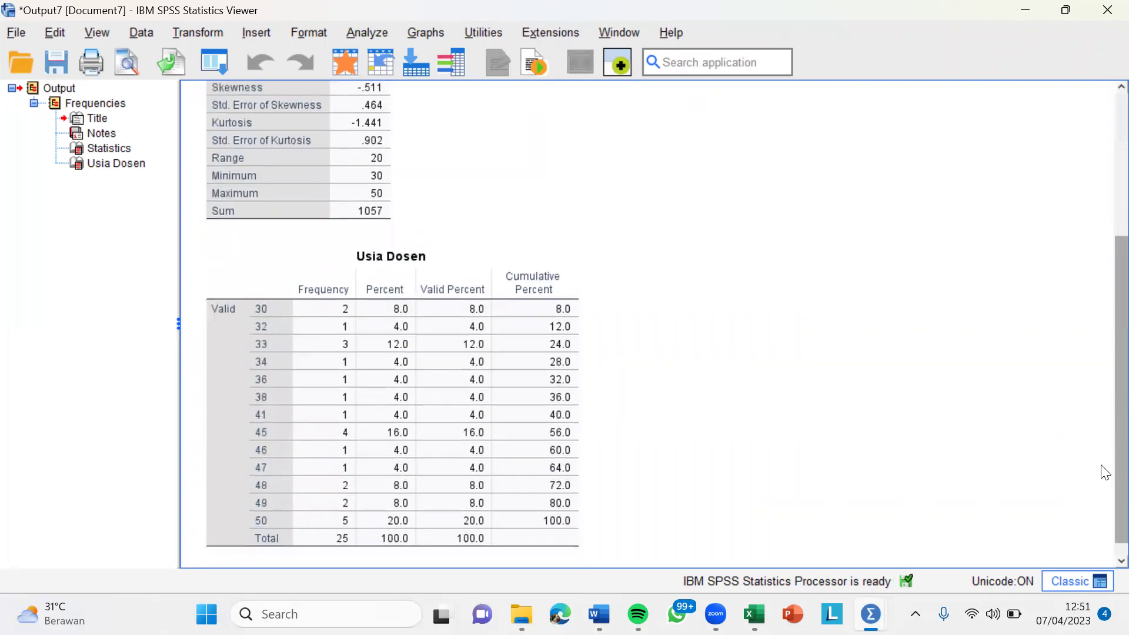
scroll(1105, 341, up, 5)
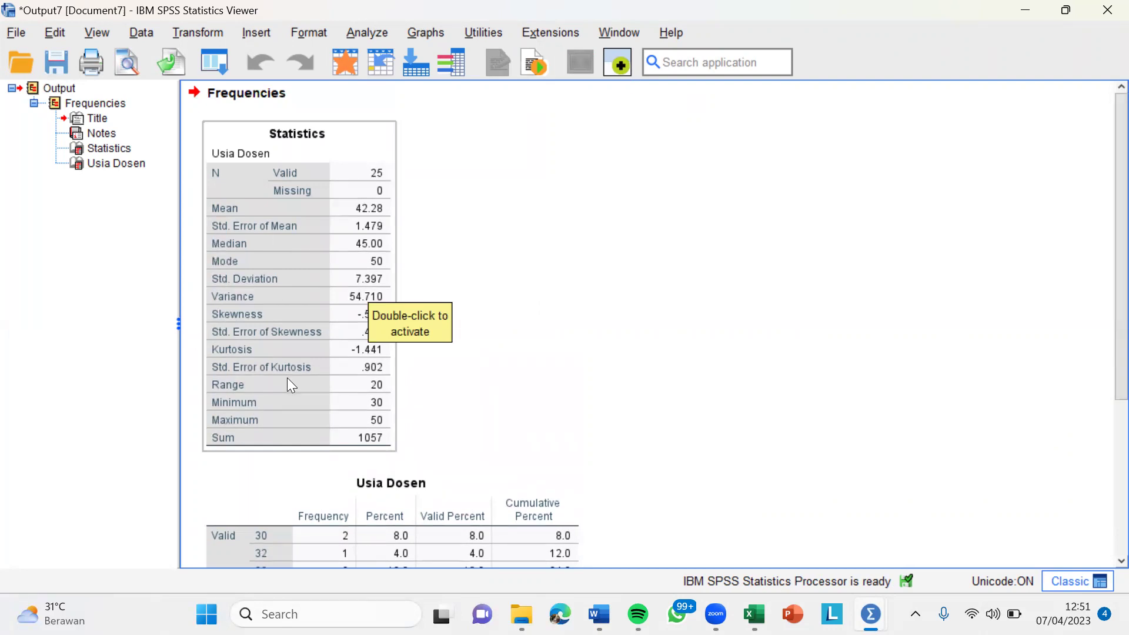
click(534, 388)
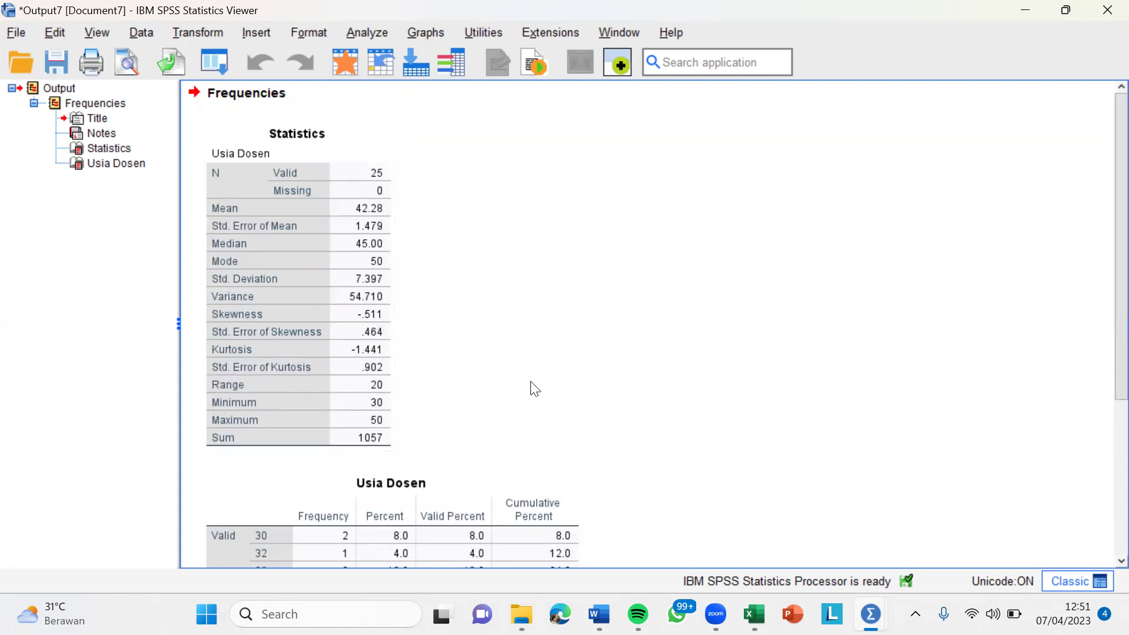
click(359, 303)
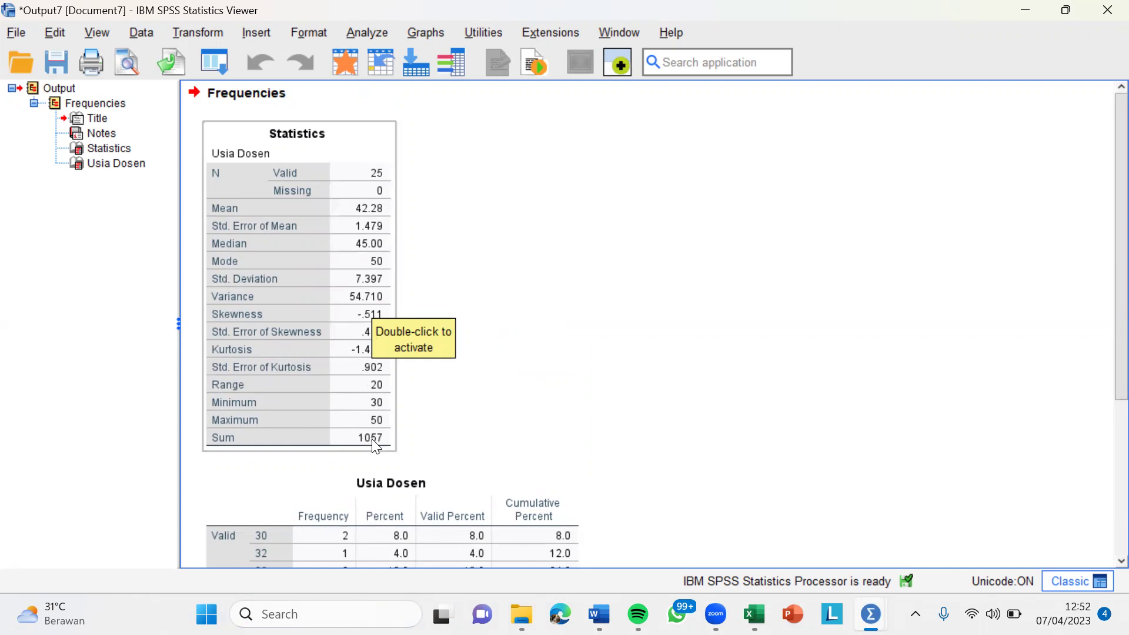
click(1104, 10)
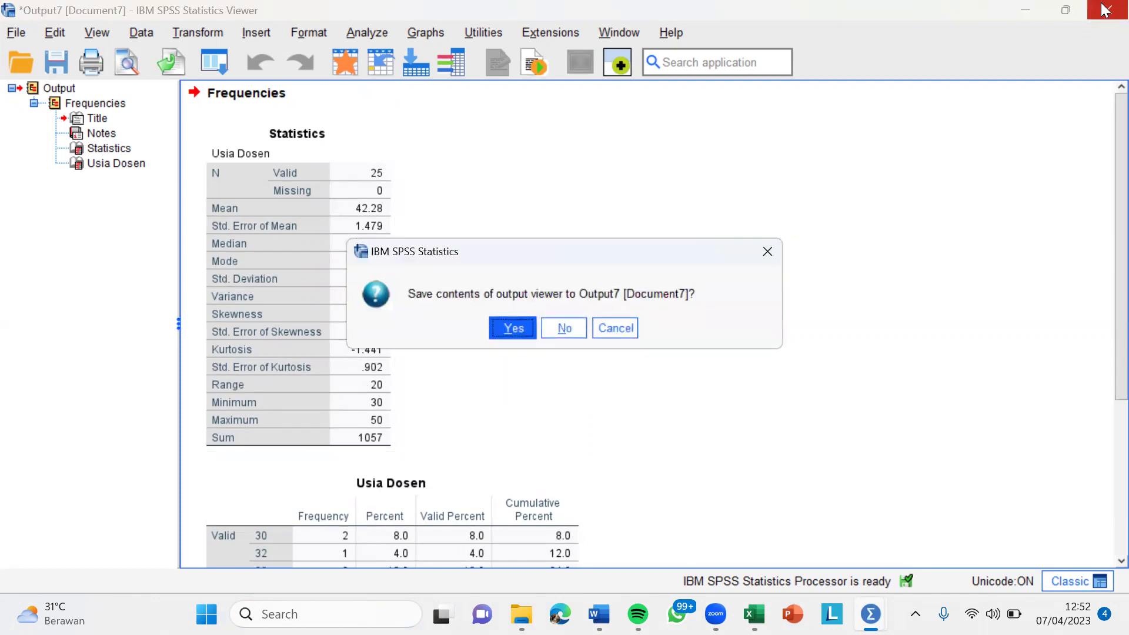
click(563, 321)
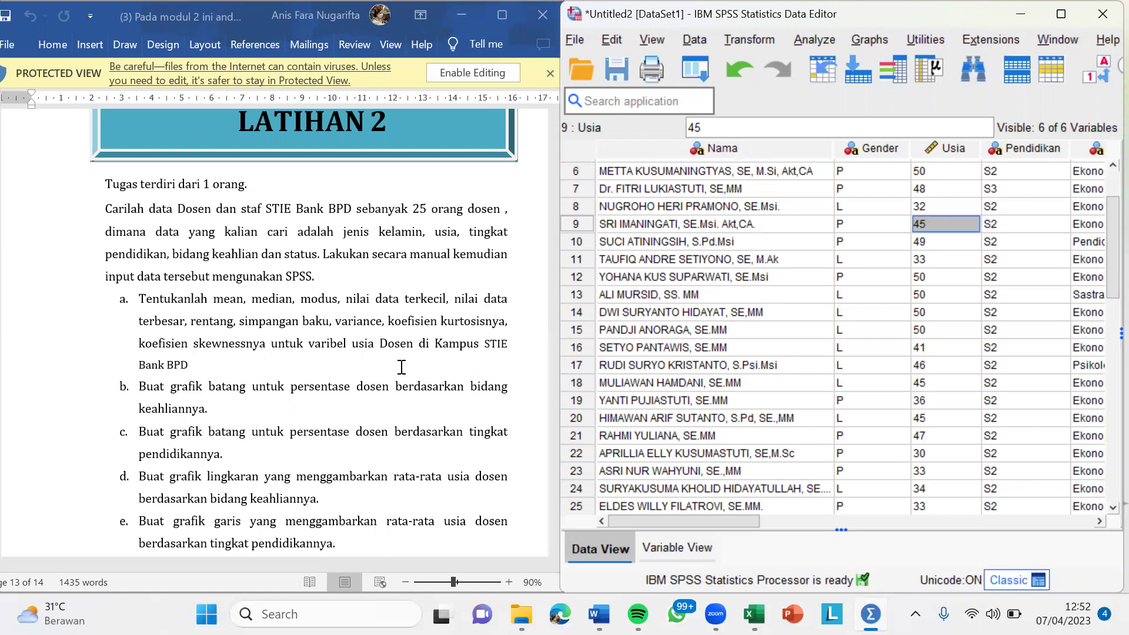
Create a simple bar chart, summarised for groups of cases, showing % of cases with Bidang Keahlian on the category axis.
click(866, 38)
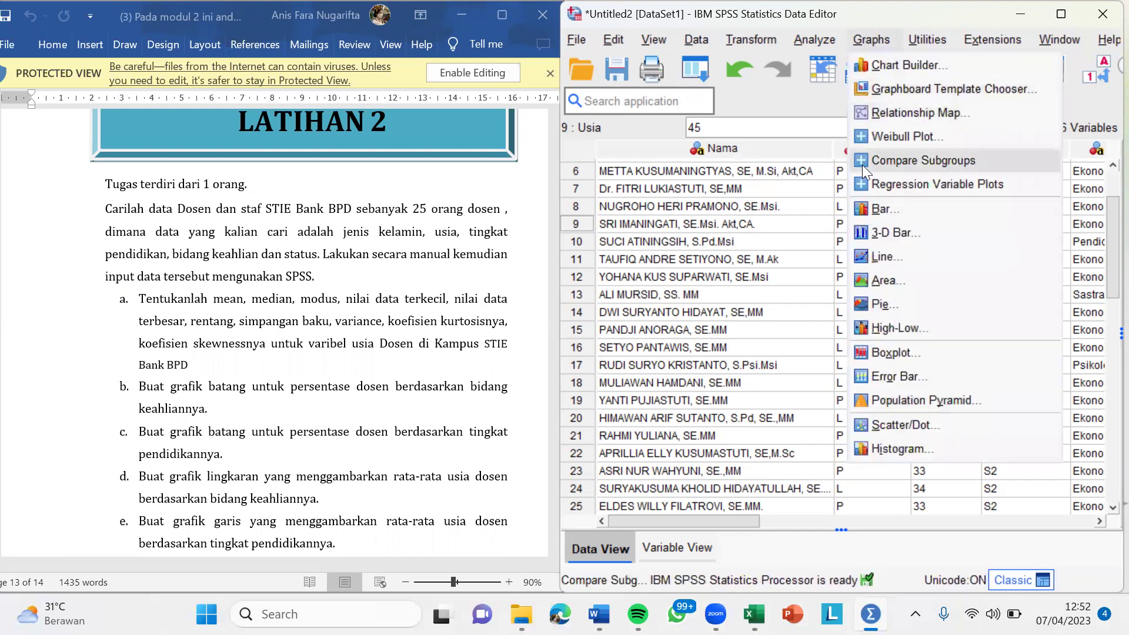
click(863, 210)
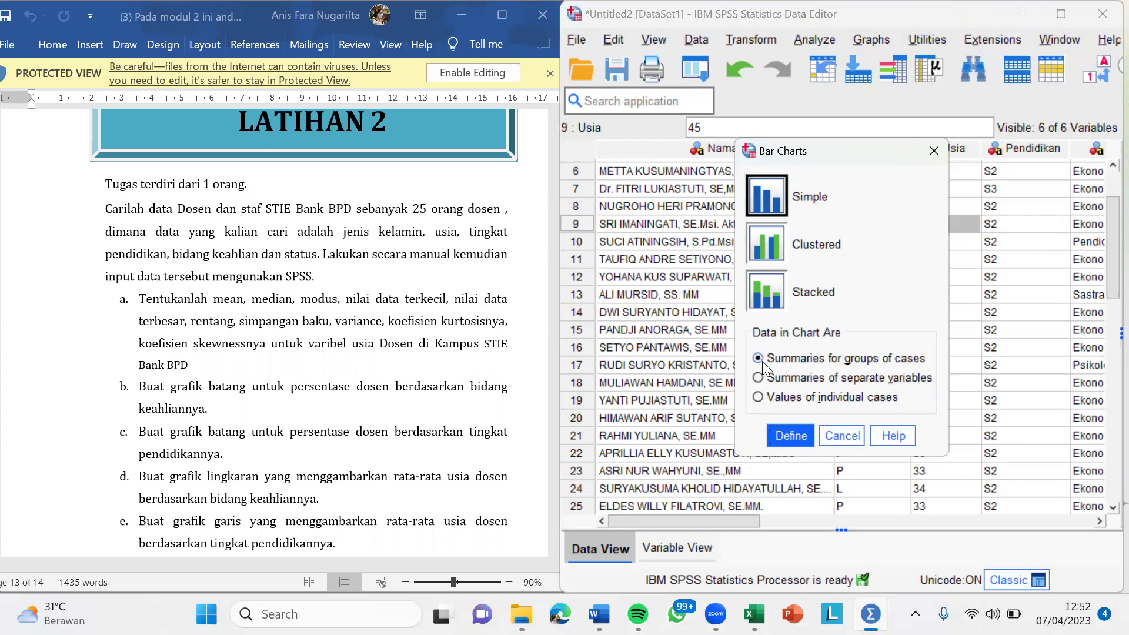
click(784, 433)
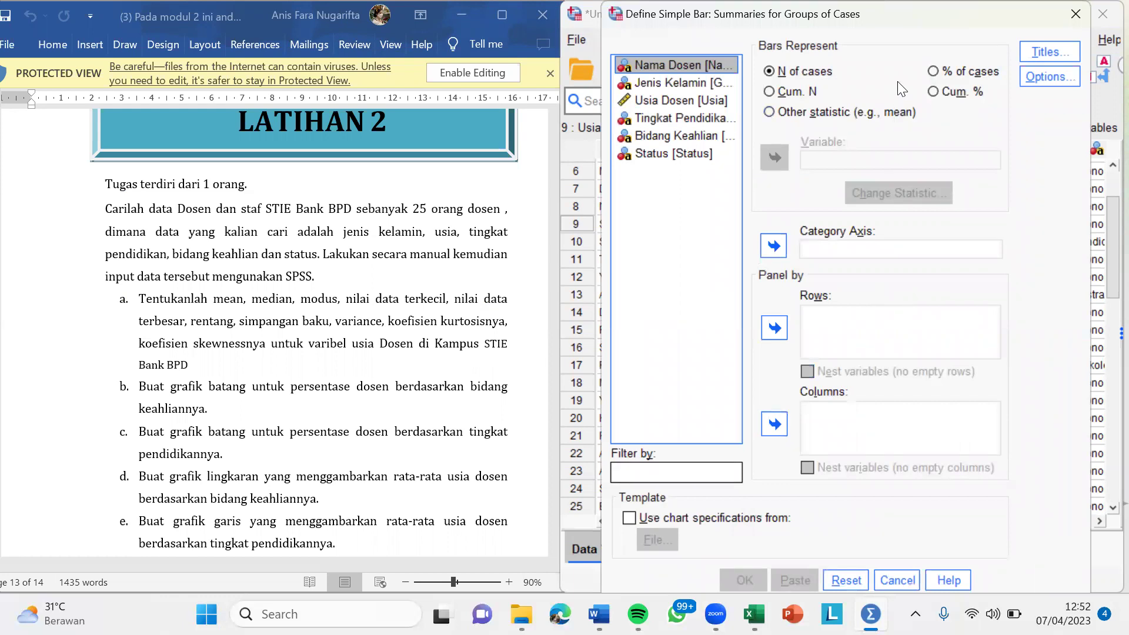
click(932, 71)
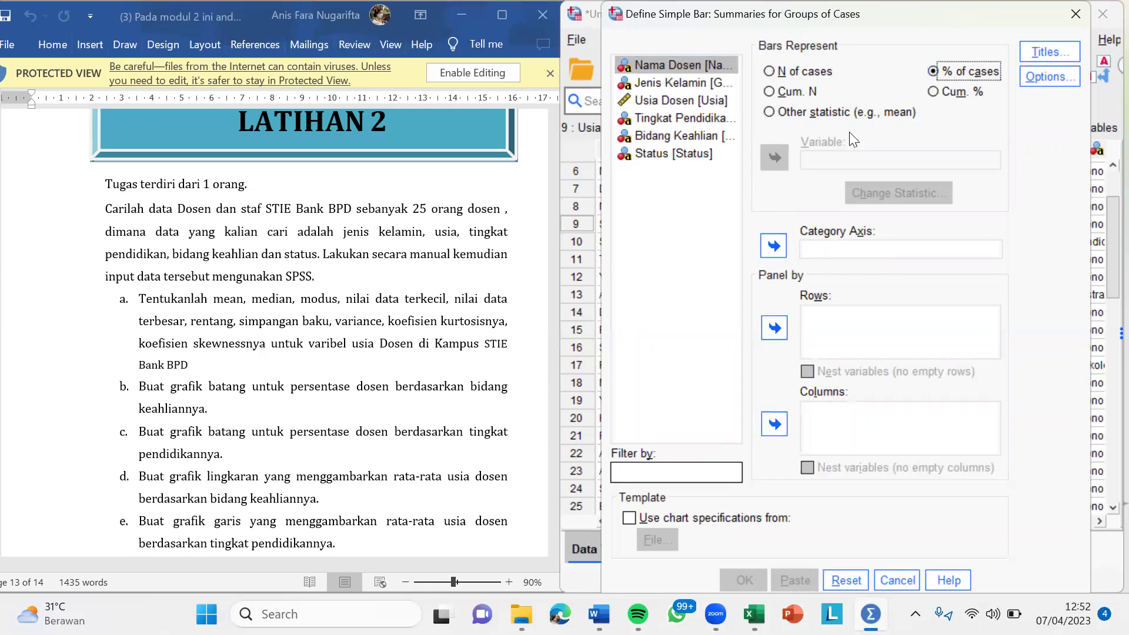
click(627, 135)
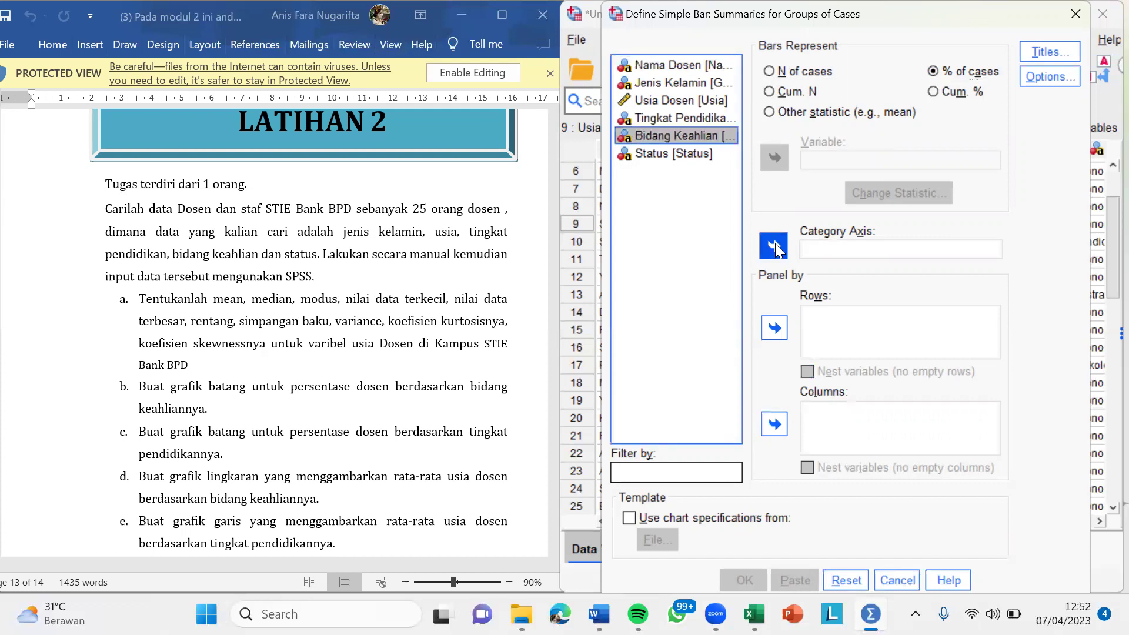
click(774, 247)
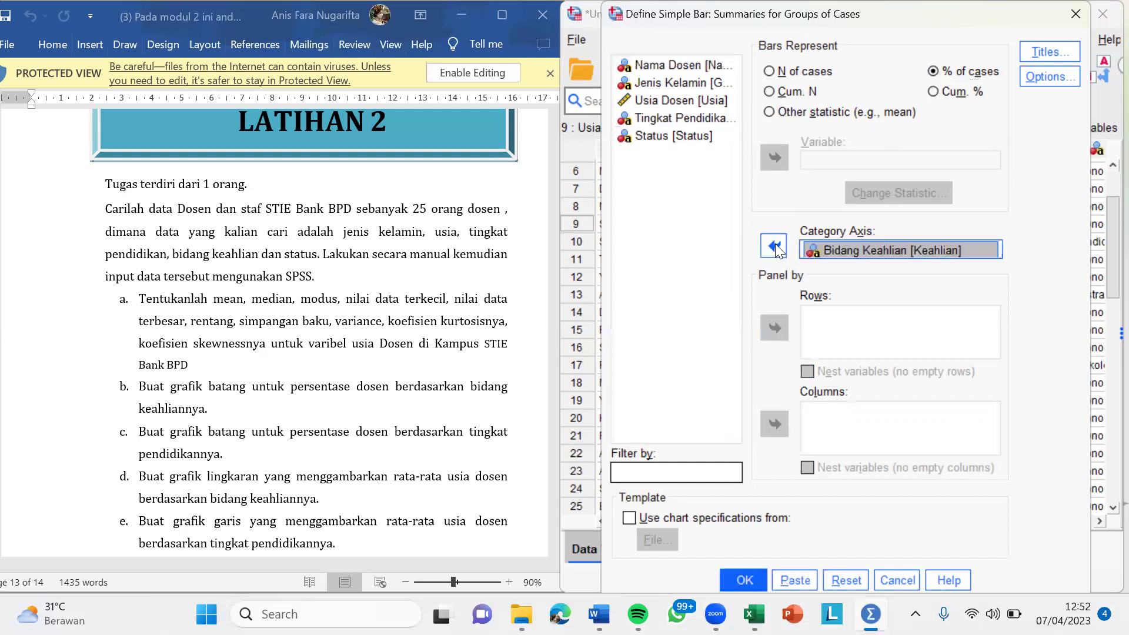
click(744, 572)
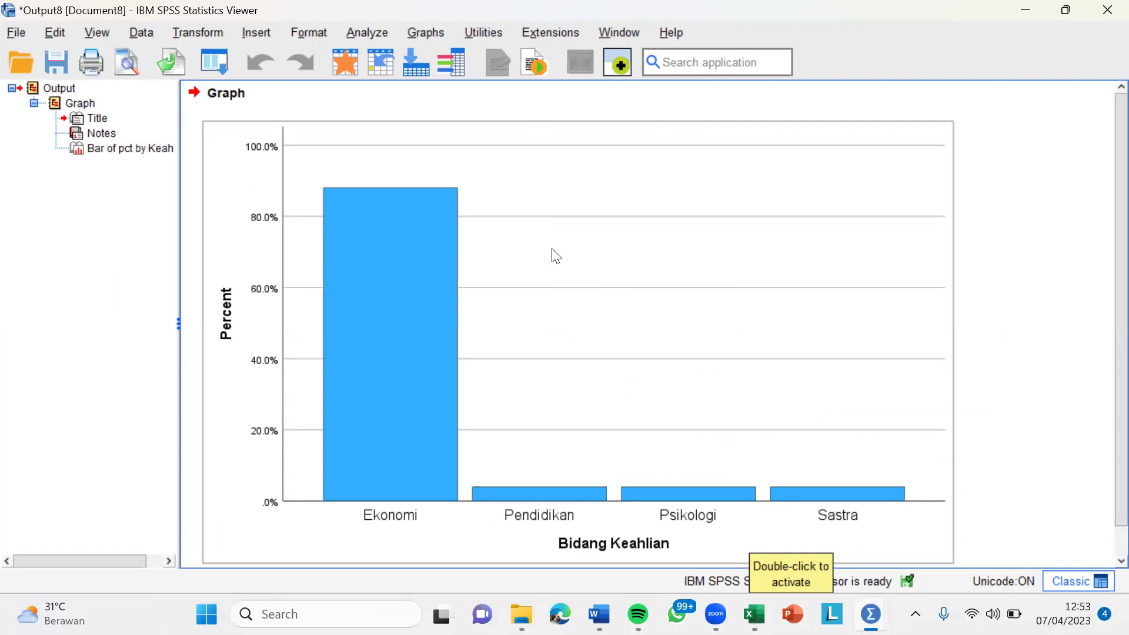
Open the Bidang Keahlian bar chart for editing, show percent data labels on its bars and close the editor.
click(635, 134)
double_click(633, 129)
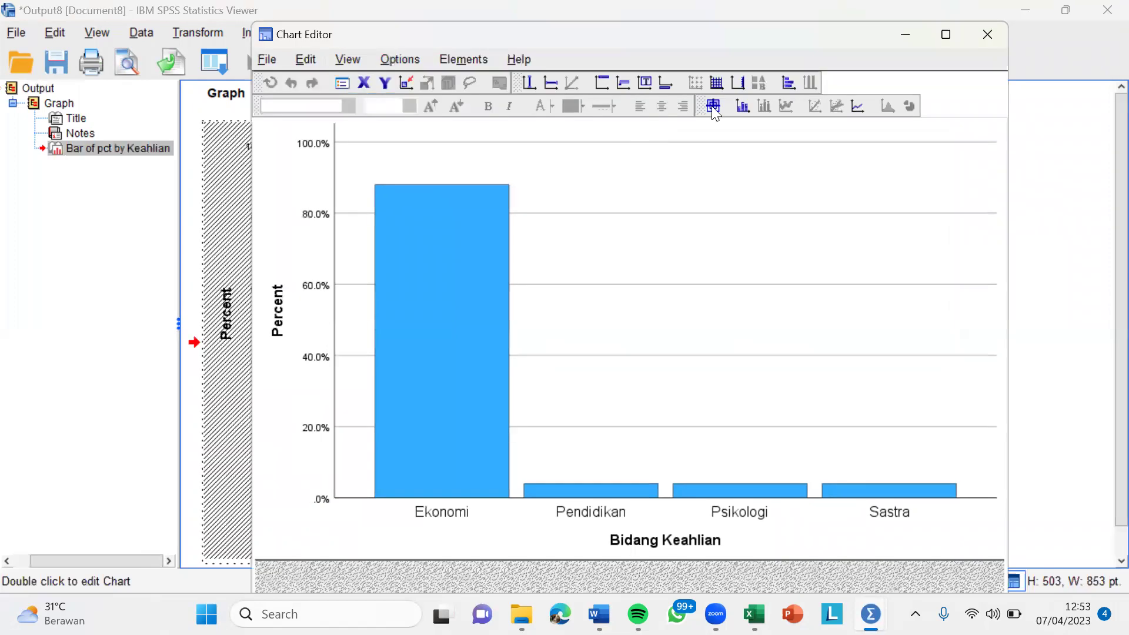
click(743, 108)
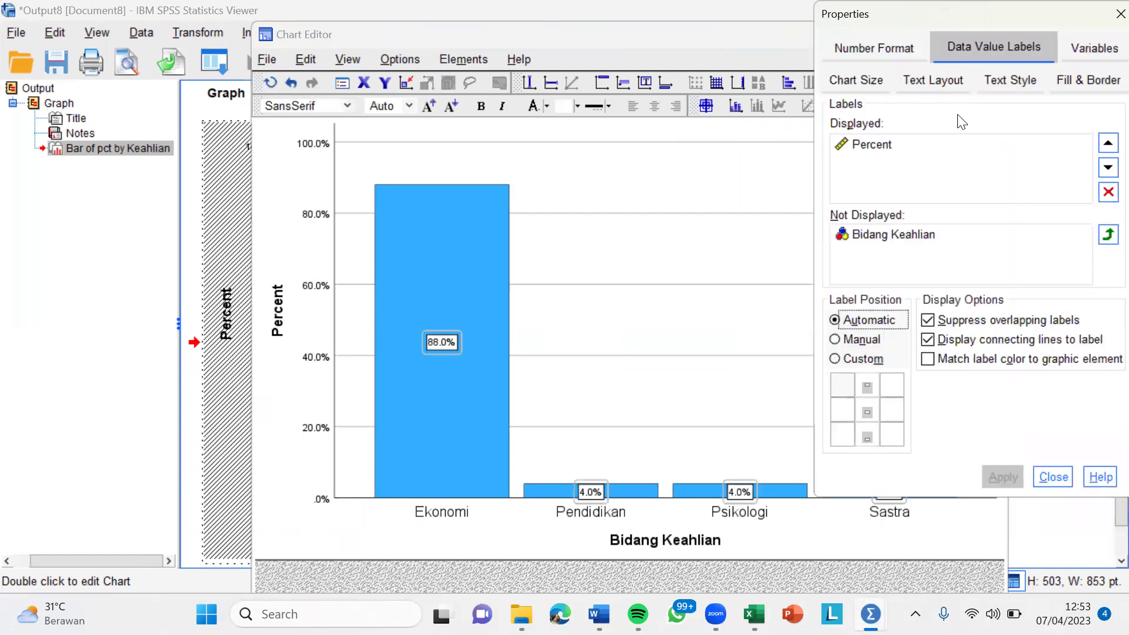
click(1106, 23)
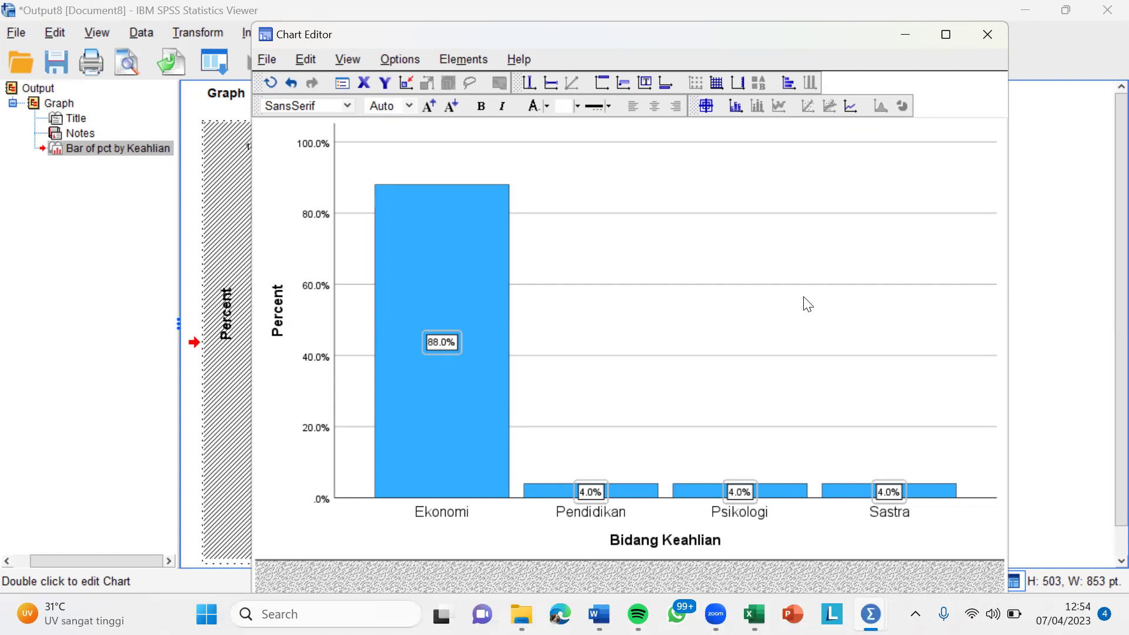
click(986, 35)
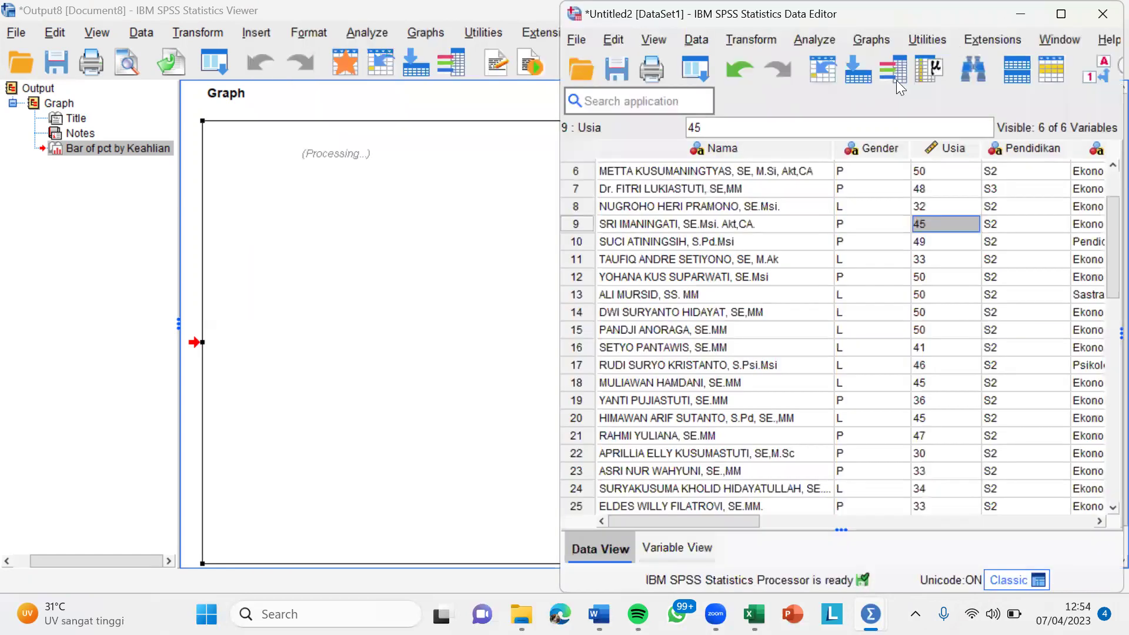
Return to the output with the labelled Bidang Keahlian chart and close it without saving.
click(490, 116)
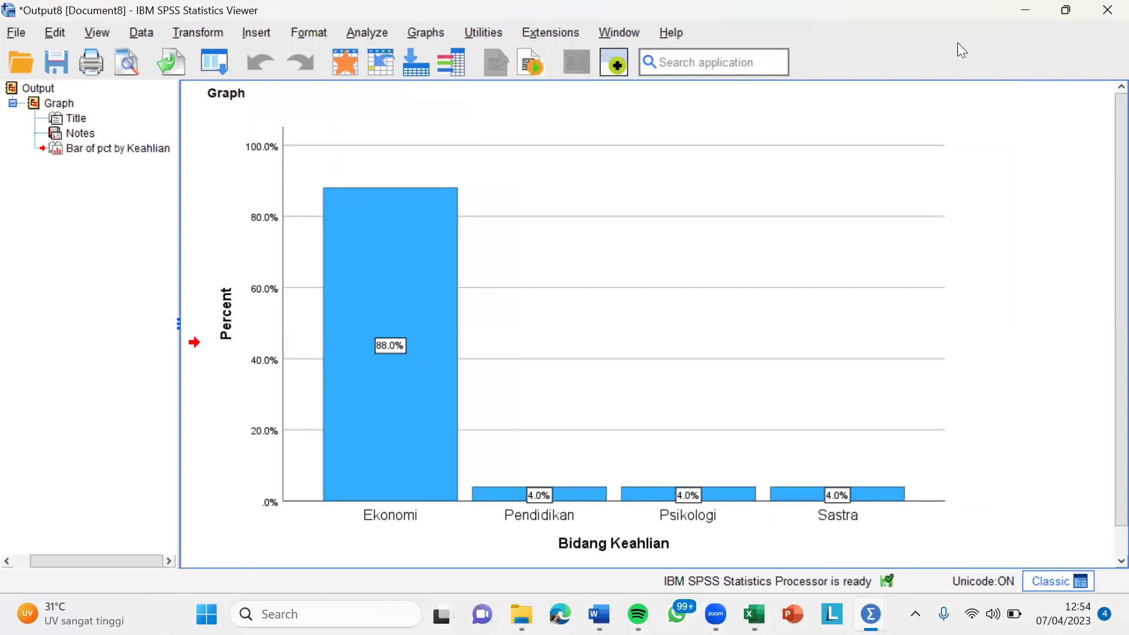
click(1107, 10)
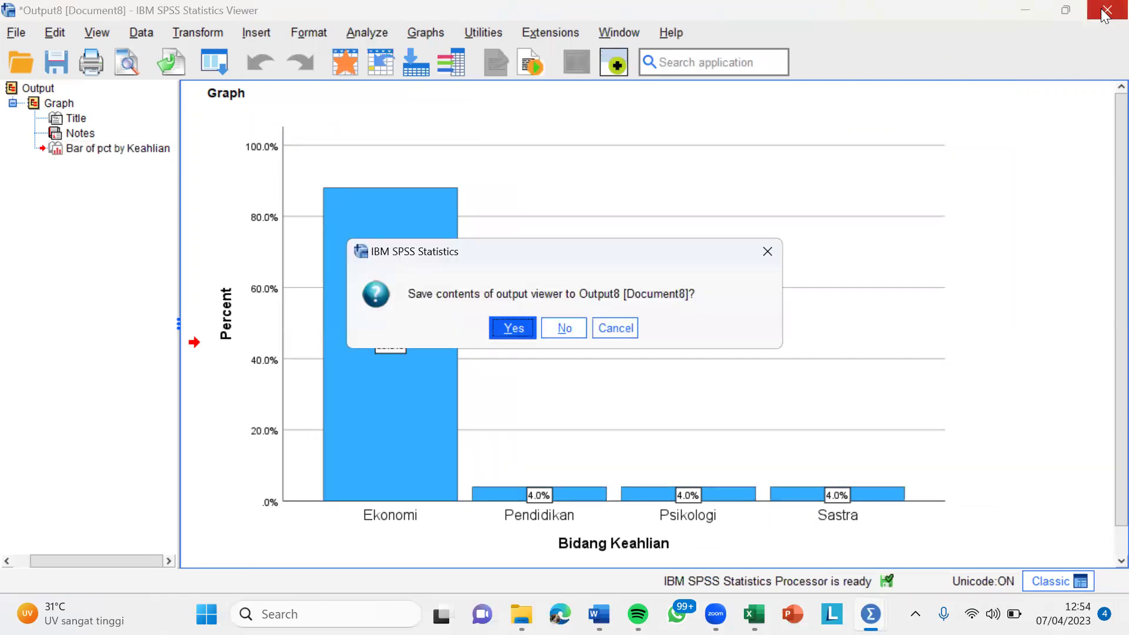
click(564, 327)
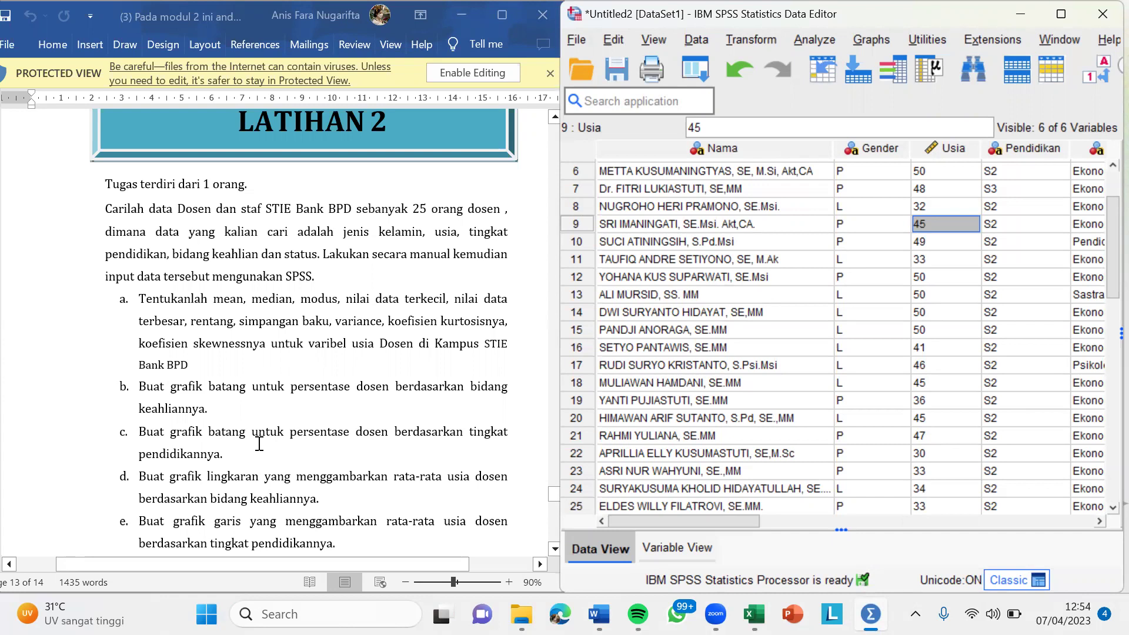
Create a simple bar chart, summarised for groups of cases, showing % of cases with Tingkat Pendidikan replacing Bidang Keahlian on the category axis.
click(859, 38)
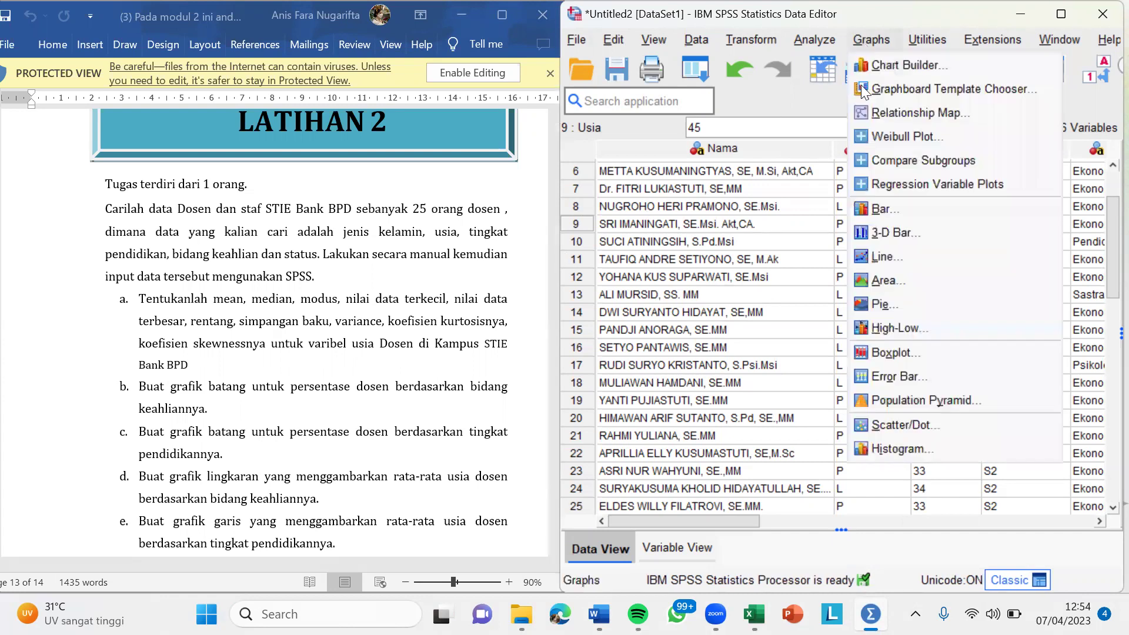
click(868, 210)
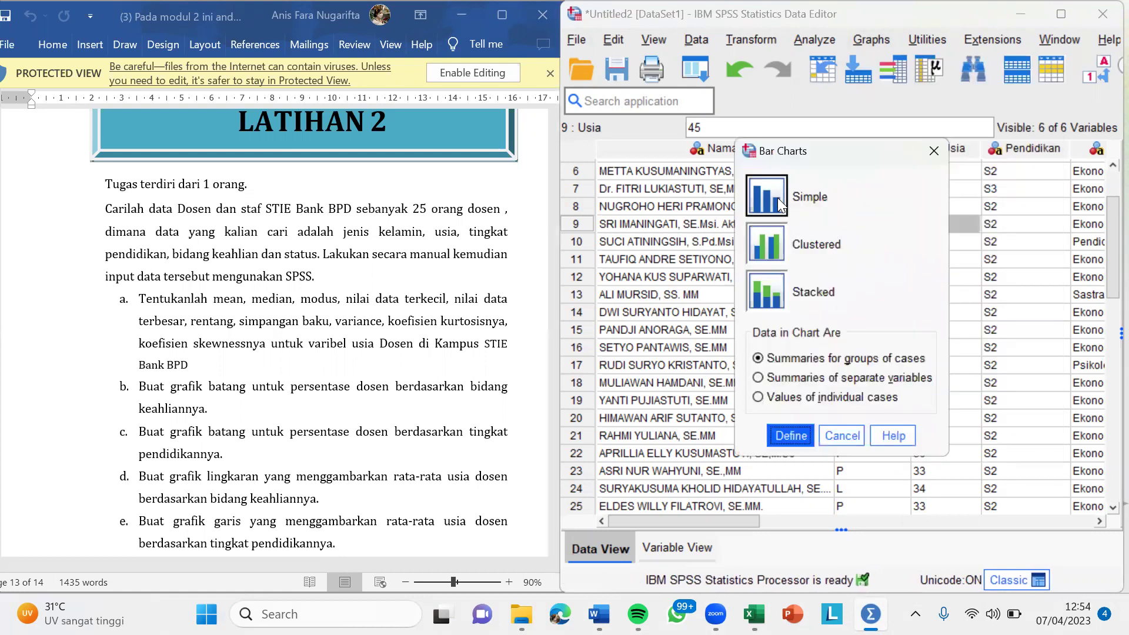
click(791, 435)
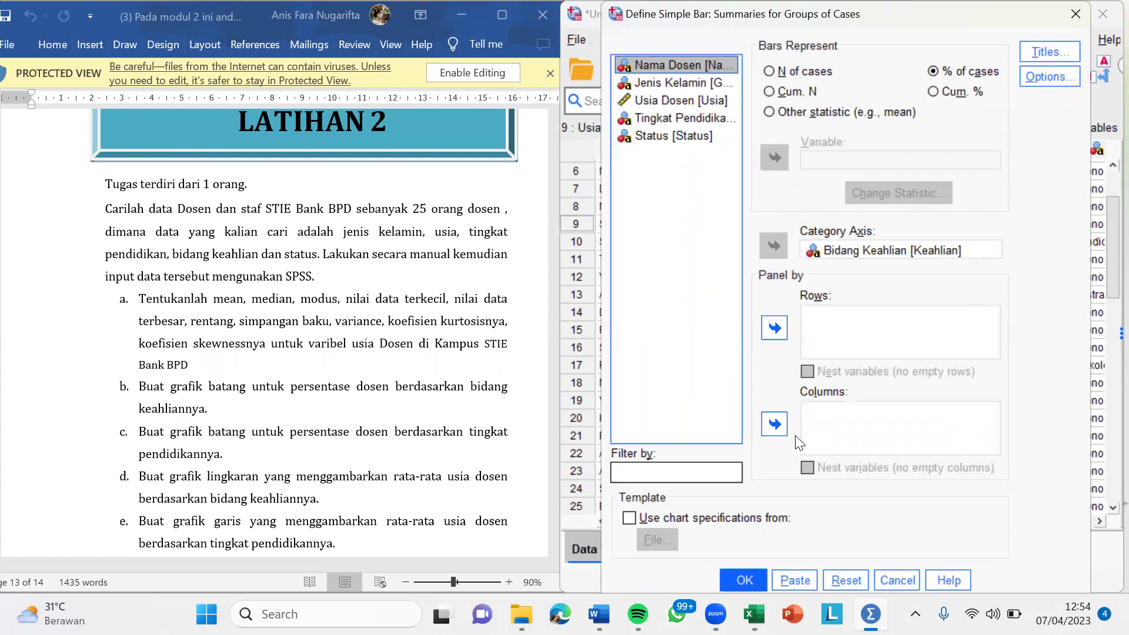
click(933, 72)
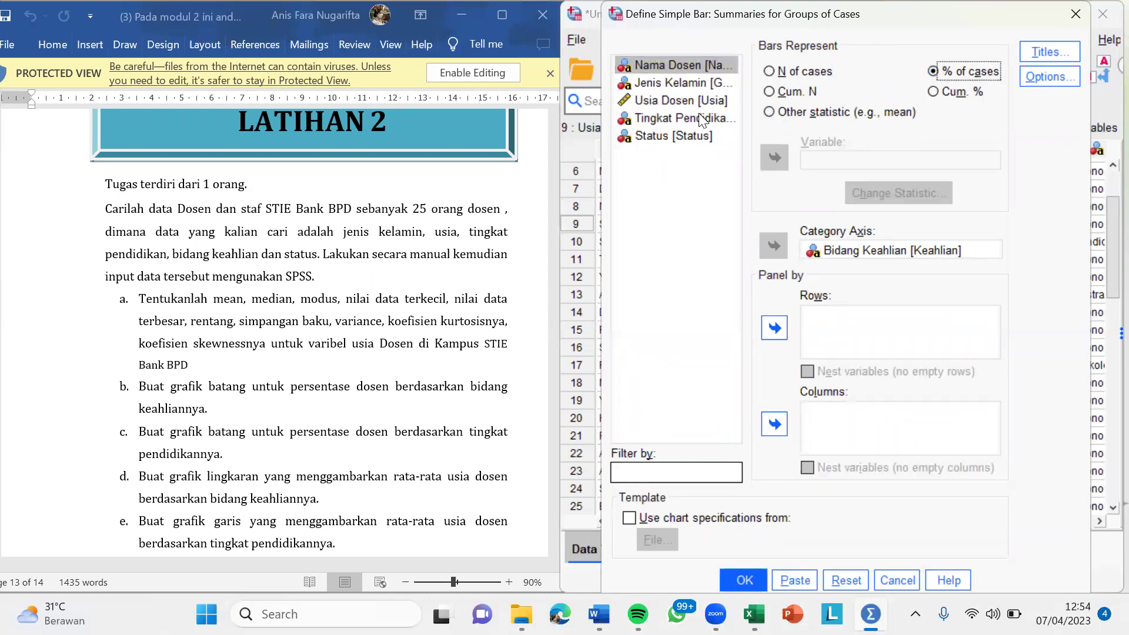
click(833, 250)
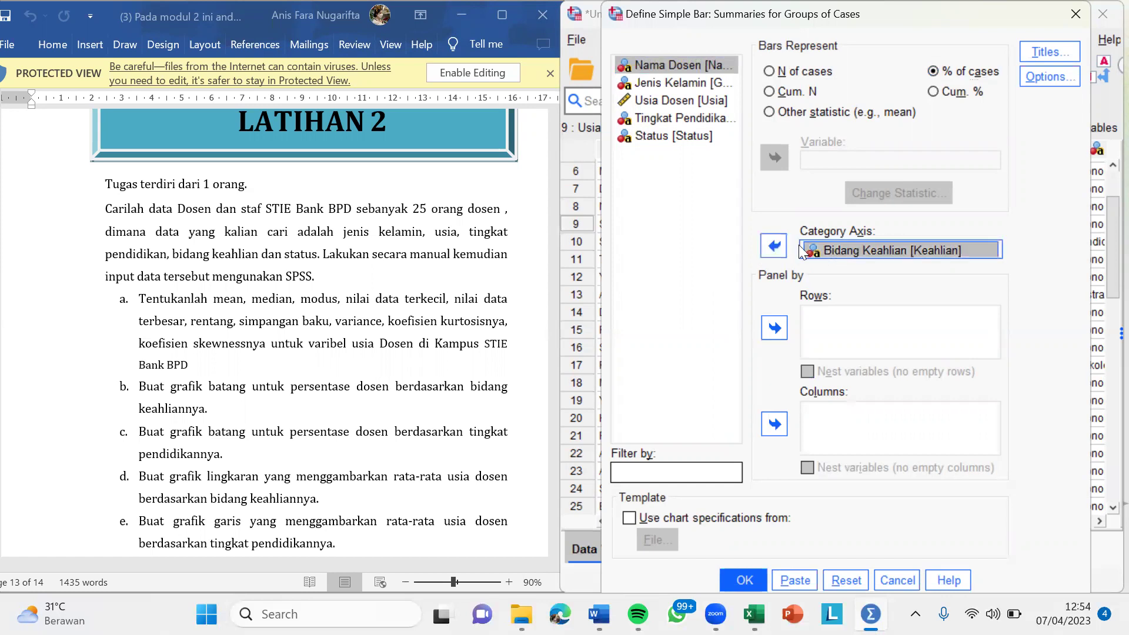
click(773, 245)
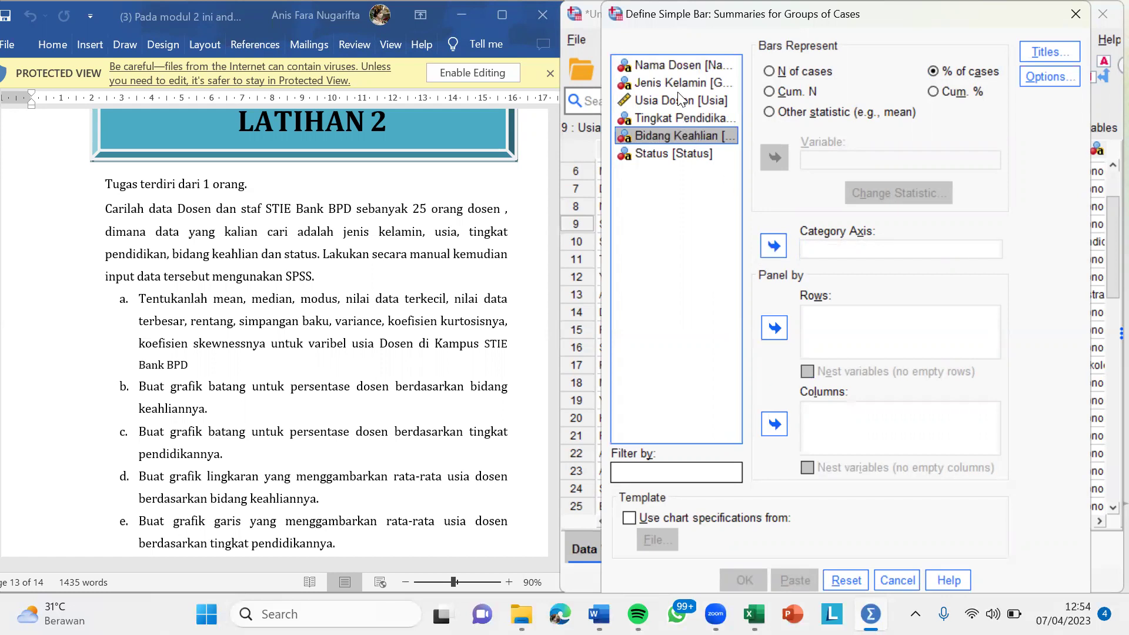
click(679, 118)
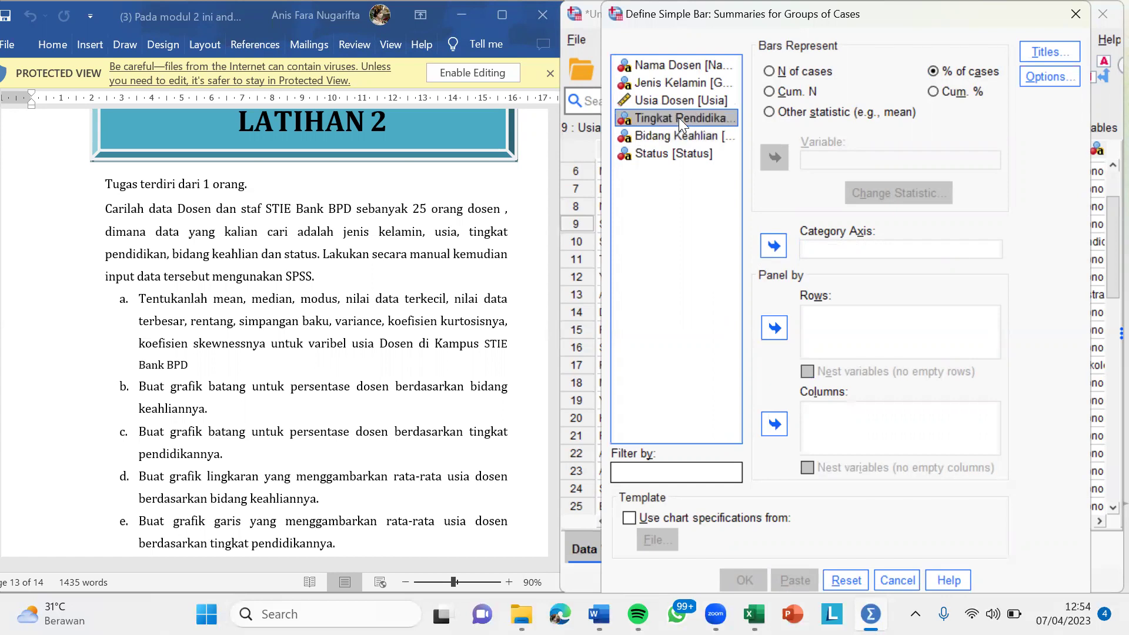
click(775, 246)
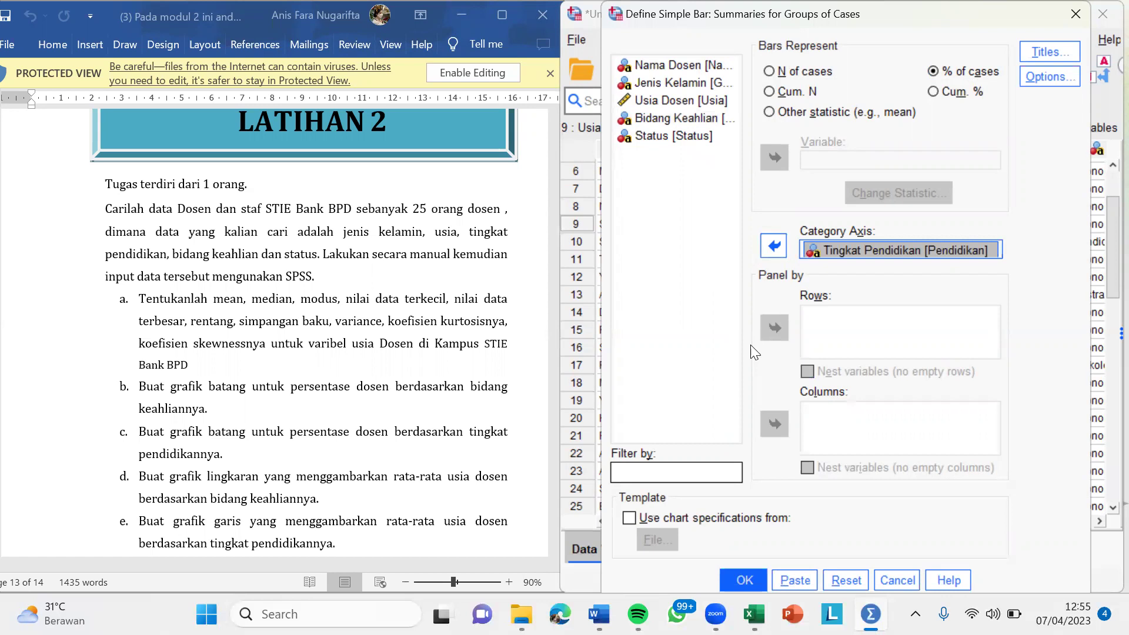
click(739, 568)
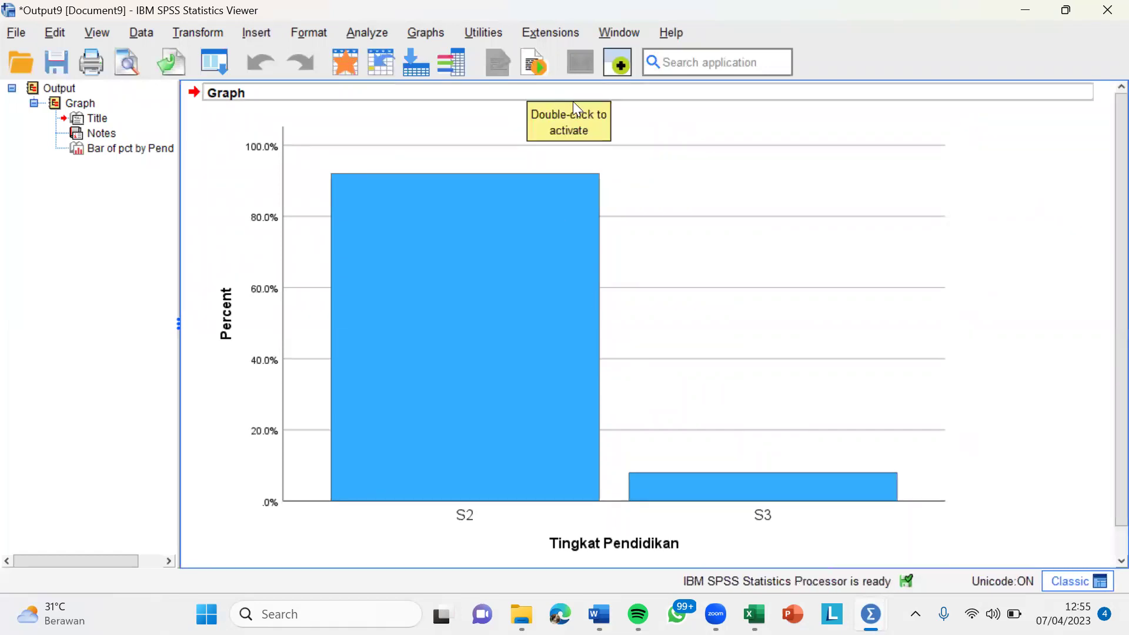
Open the Tingkat Pendidikan bar chart for editing and show percent data labels on its bars.
click(614, 131)
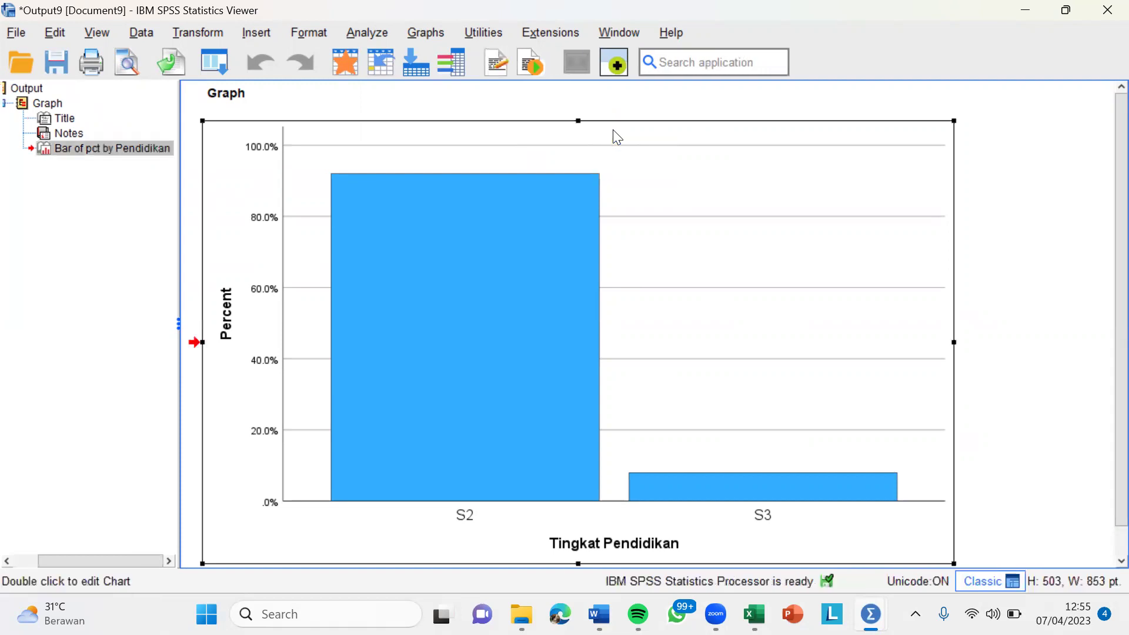
double_click(613, 131)
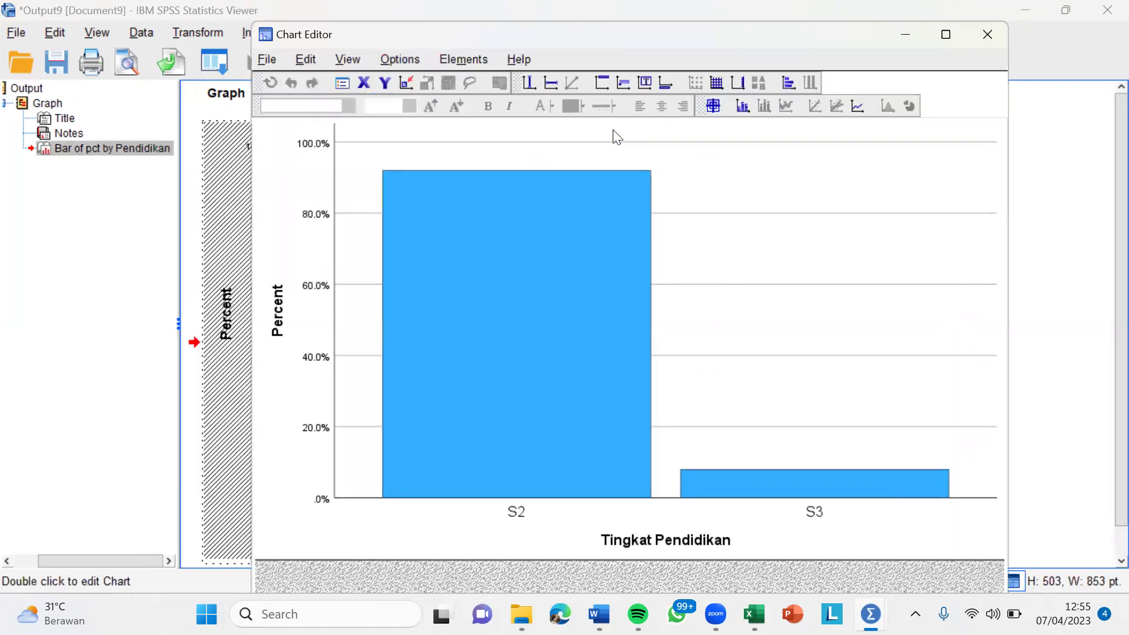
click(743, 108)
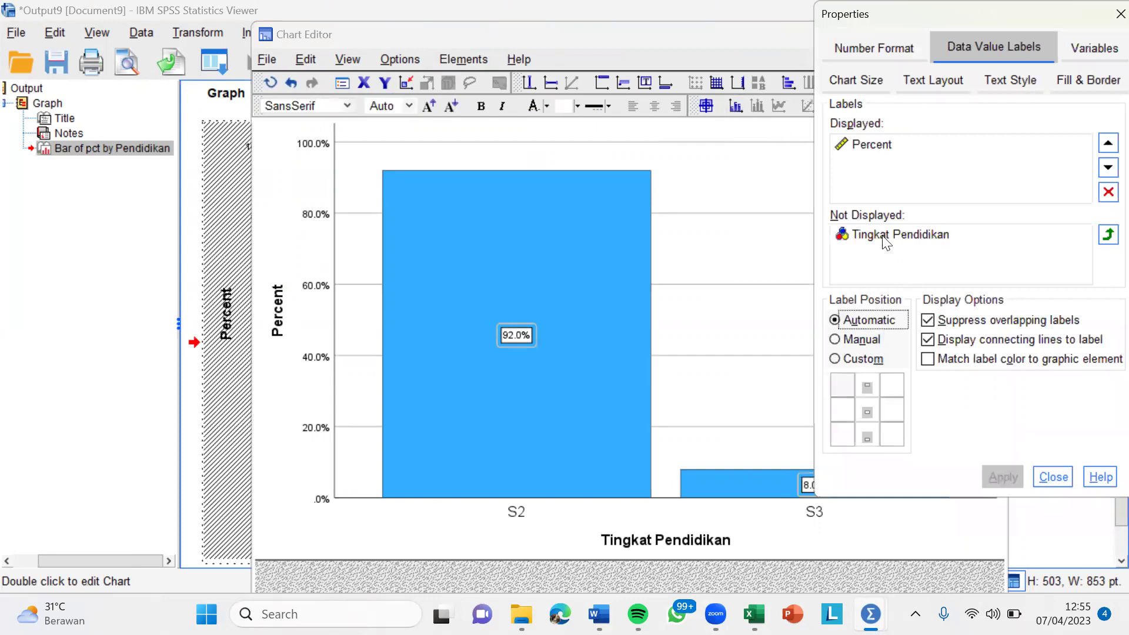
click(903, 234)
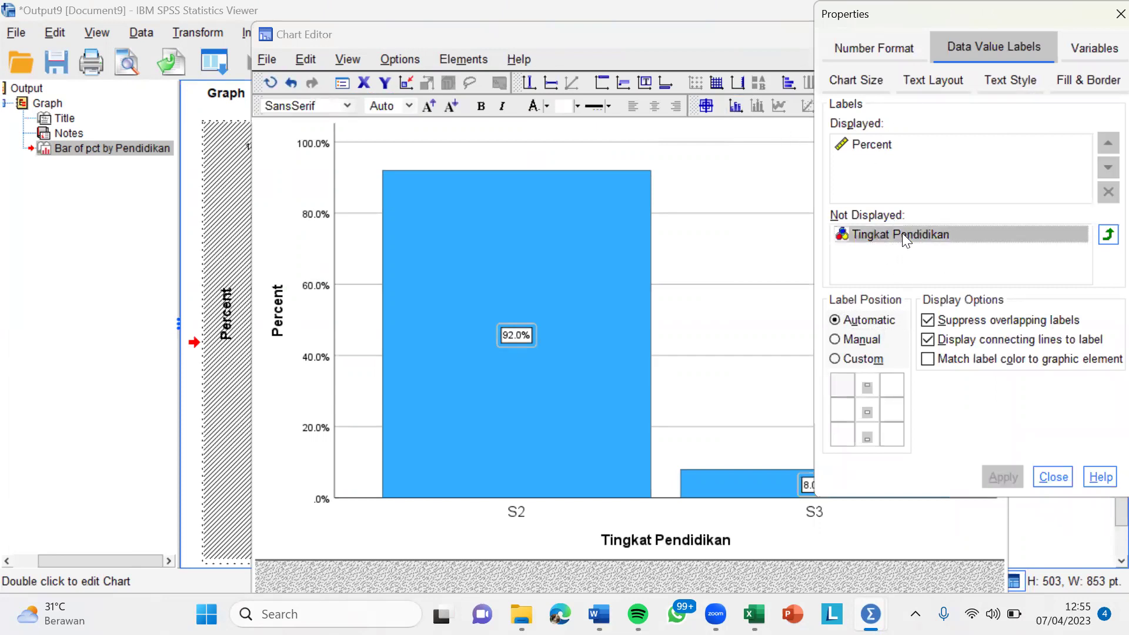
click(1102, 242)
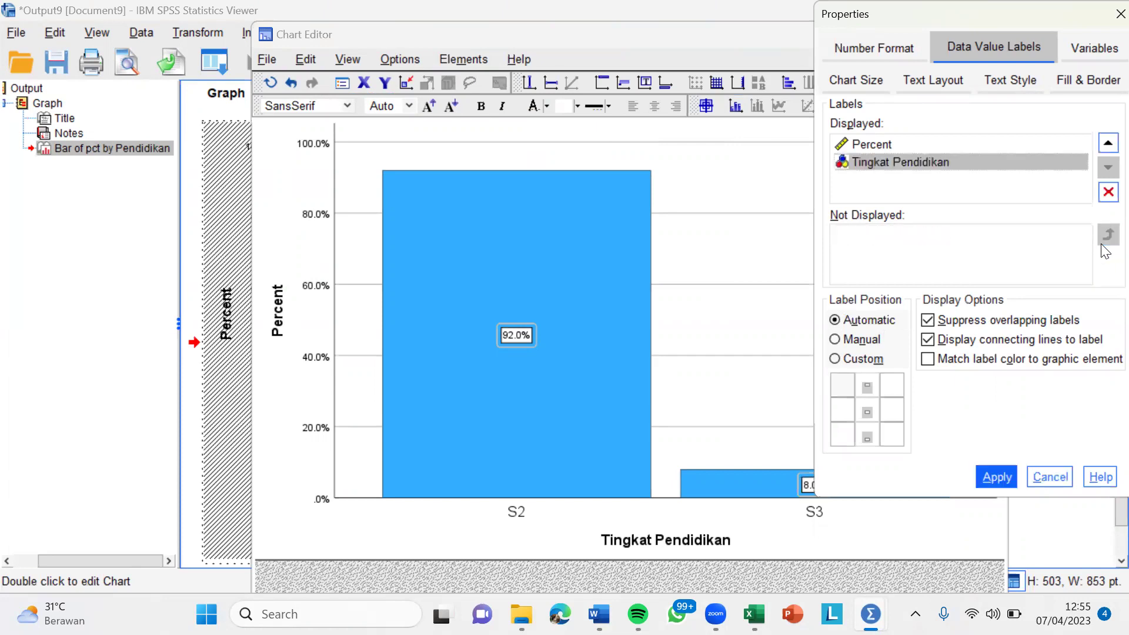
click(1106, 193)
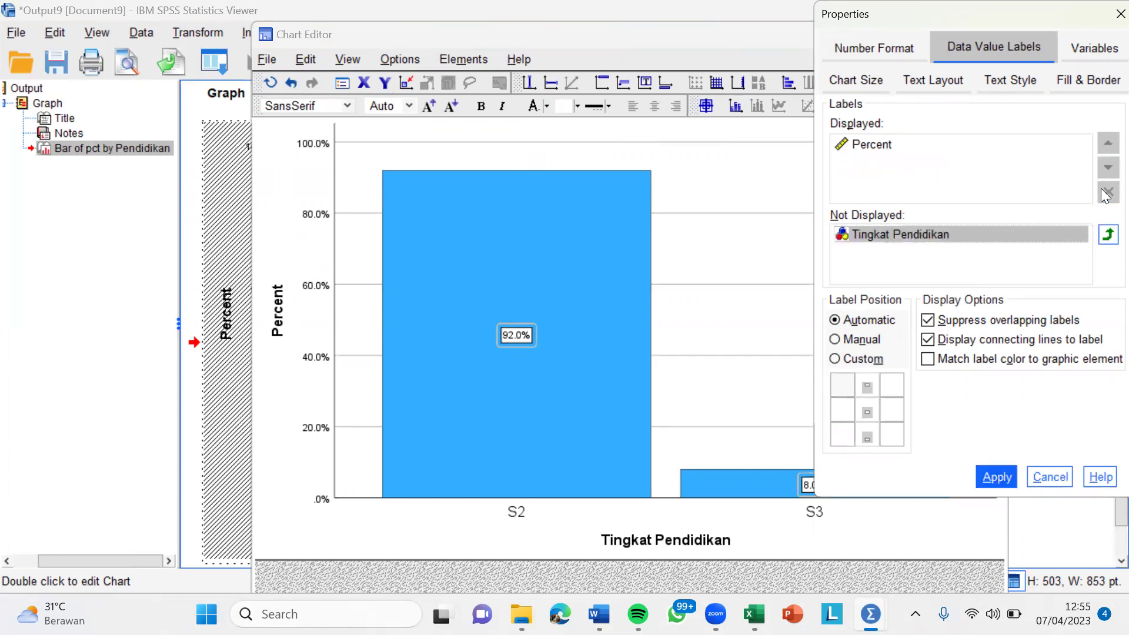
Apply the bar labels with only Percent displayed and close the chart editor.
click(999, 477)
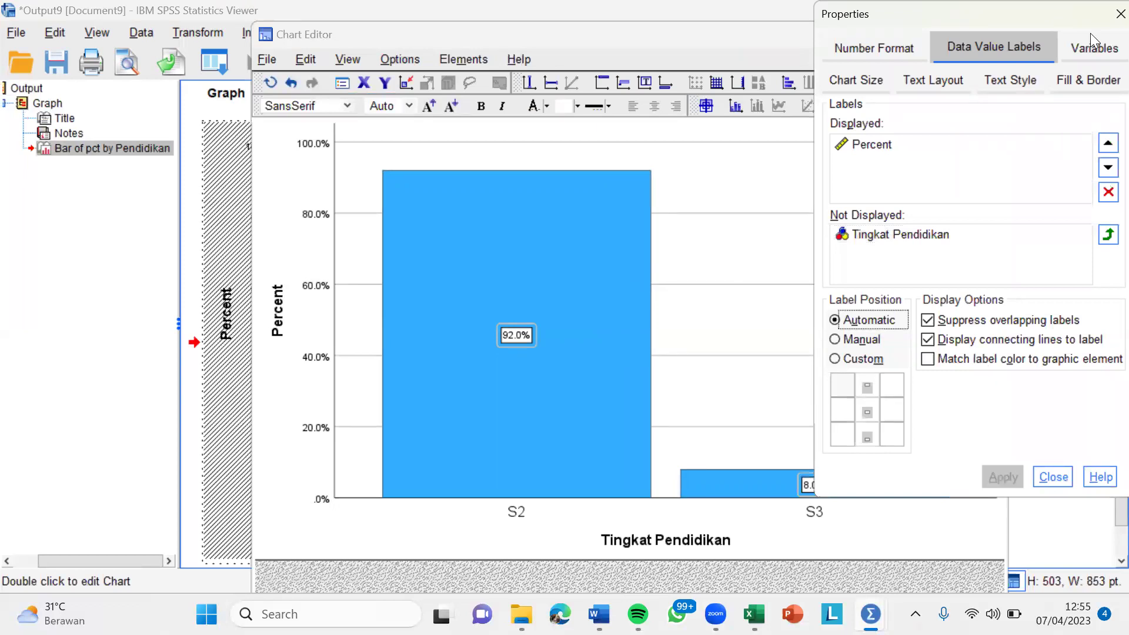
click(1121, 14)
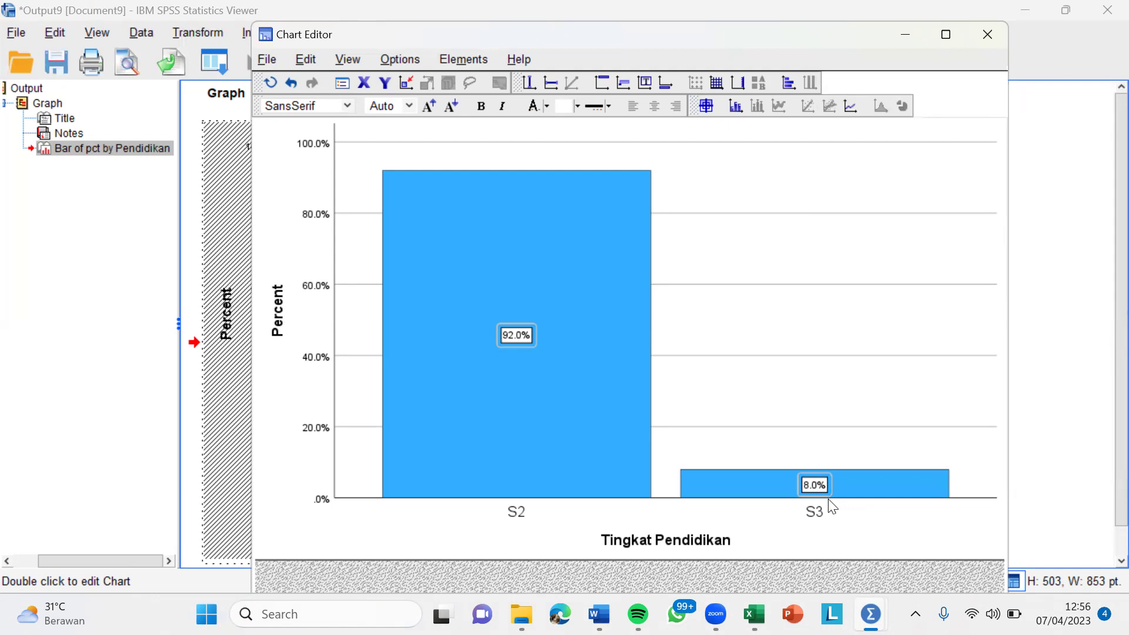
click(999, 40)
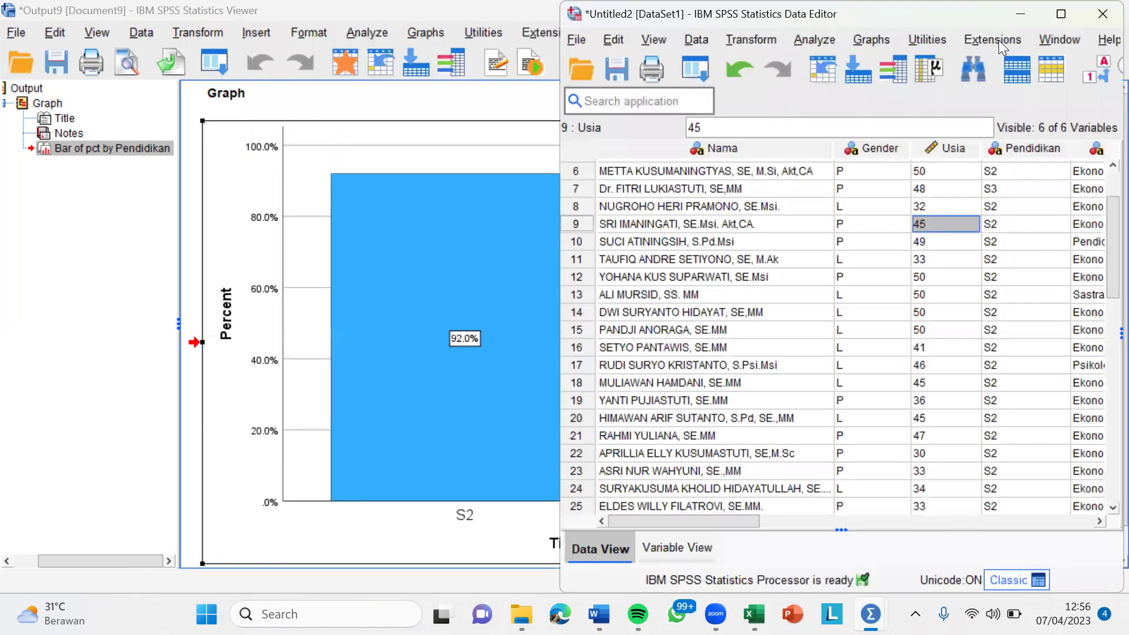
Return to the output with the labelled Tingkat Pendidikan chart and close it without saving.
click(466, 45)
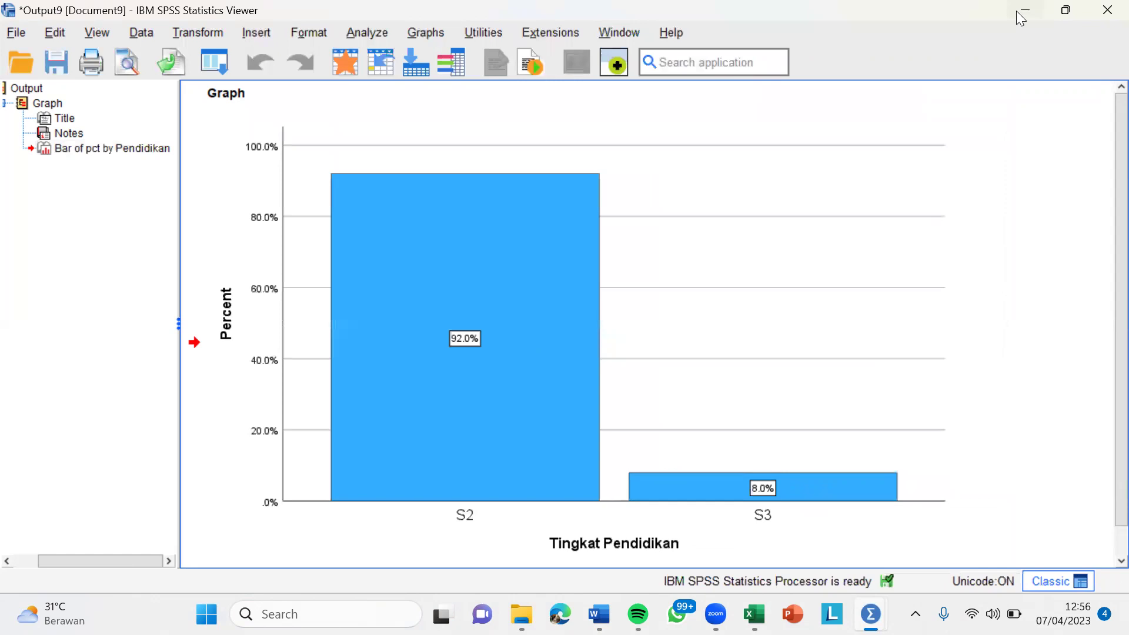
click(1104, 13)
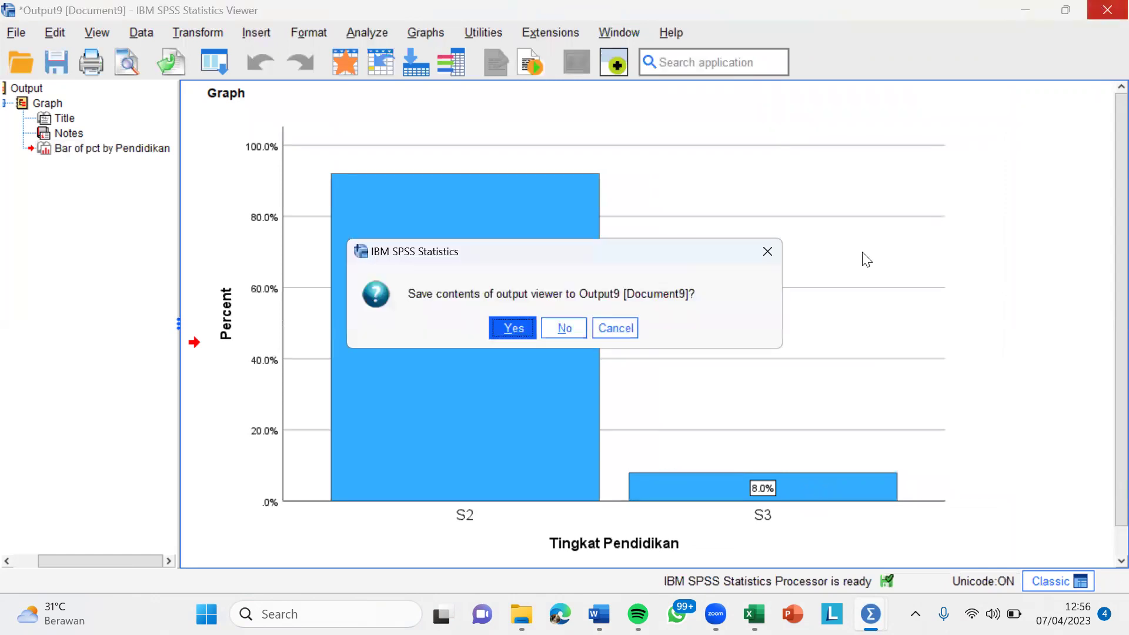
click(564, 328)
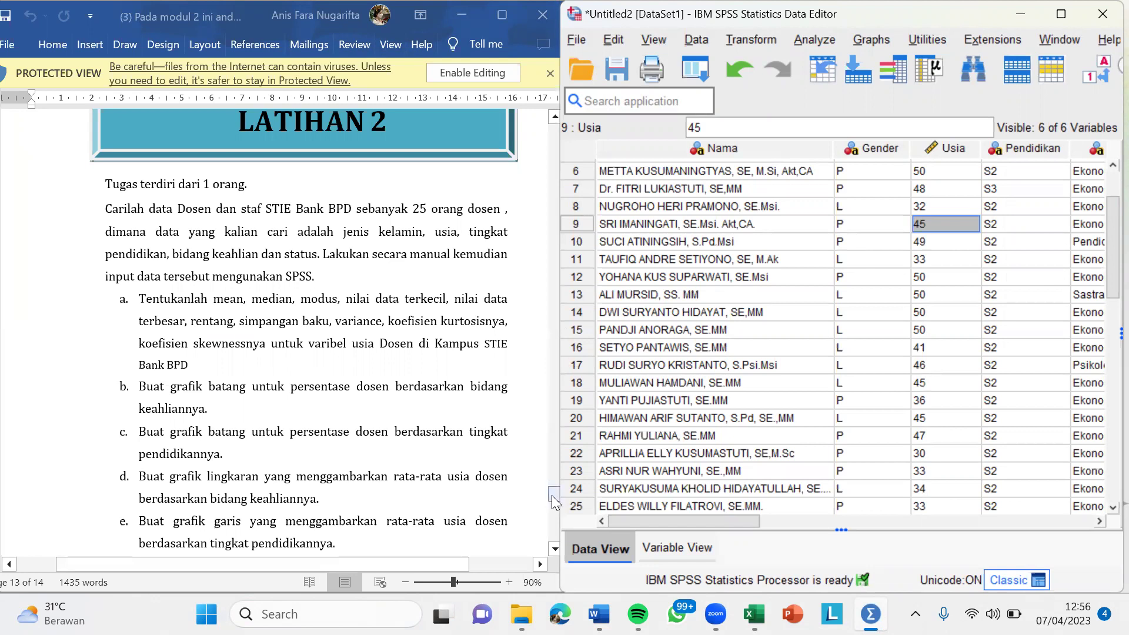
Set up a pie chart, summarised for groups of cases, whose slices represent the sum of Usia Dosen.
drag(554, 501, 554, 500)
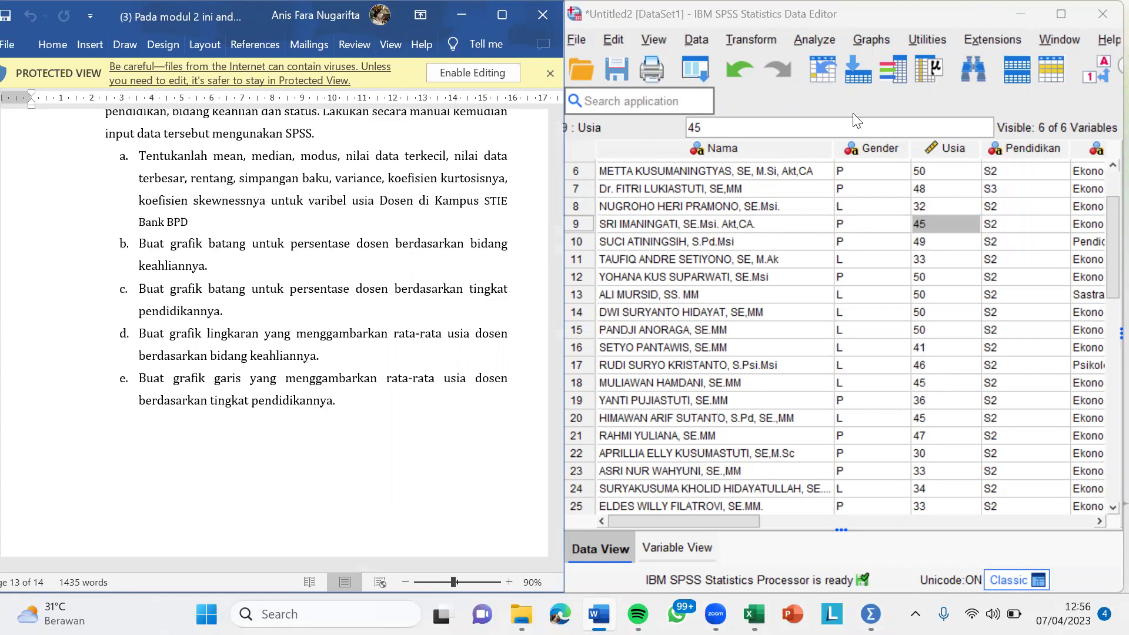
click(874, 35)
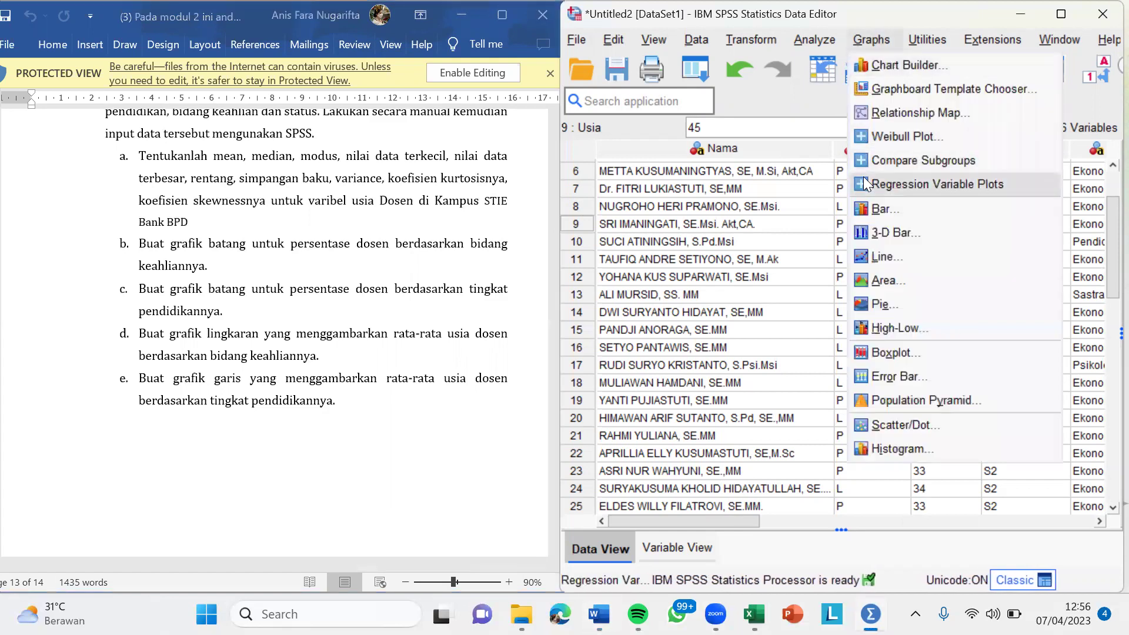
click(874, 304)
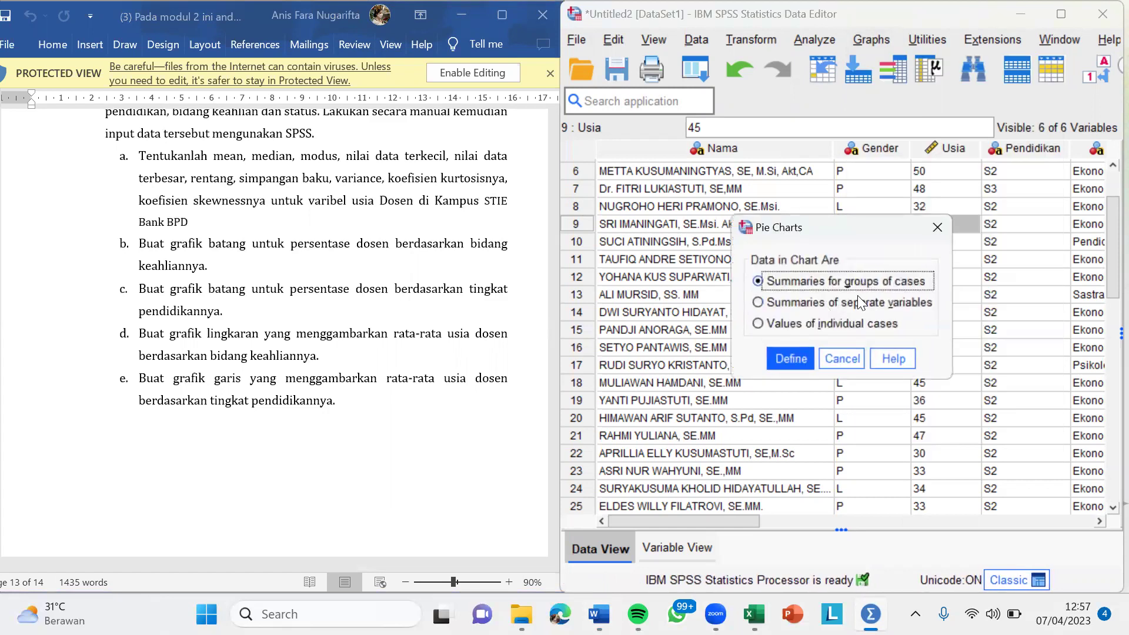
click(791, 358)
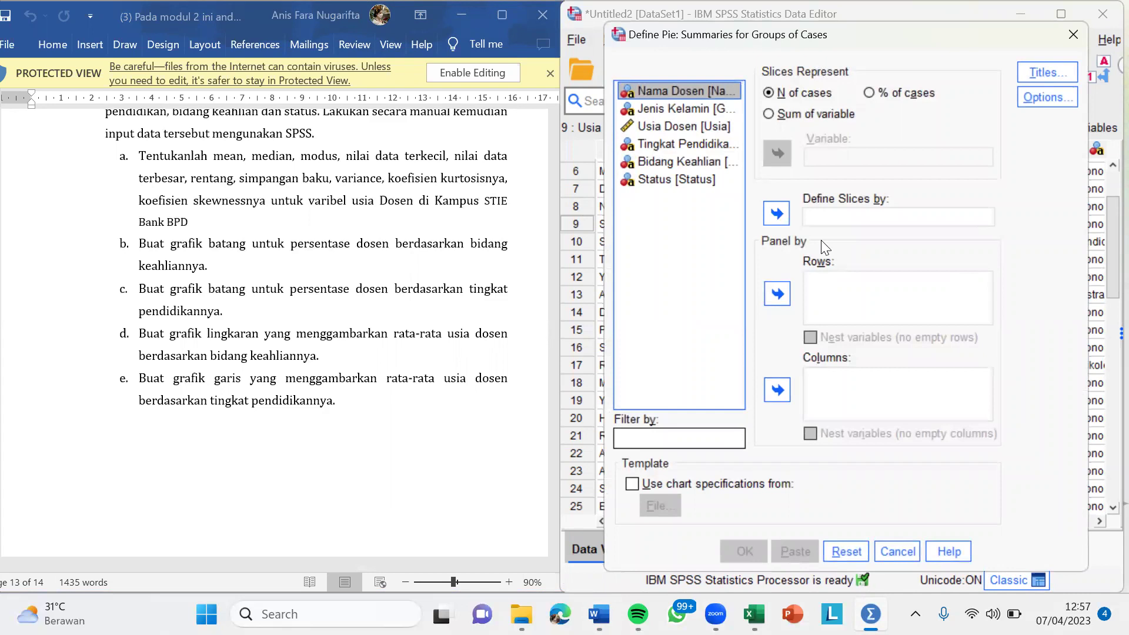
click(773, 114)
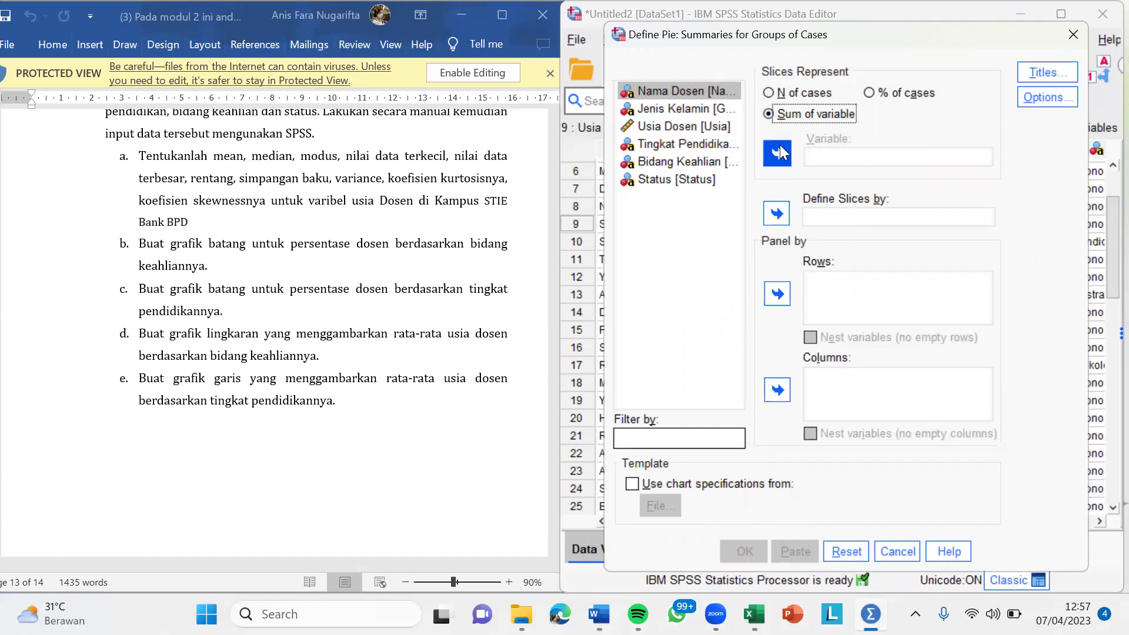
click(646, 127)
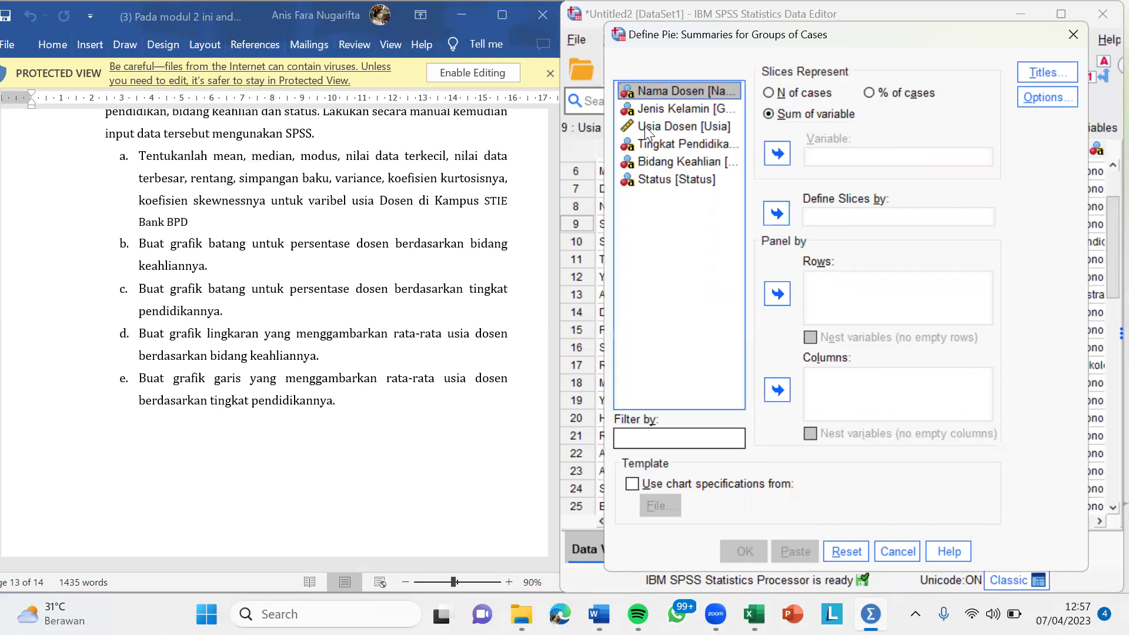
click(778, 154)
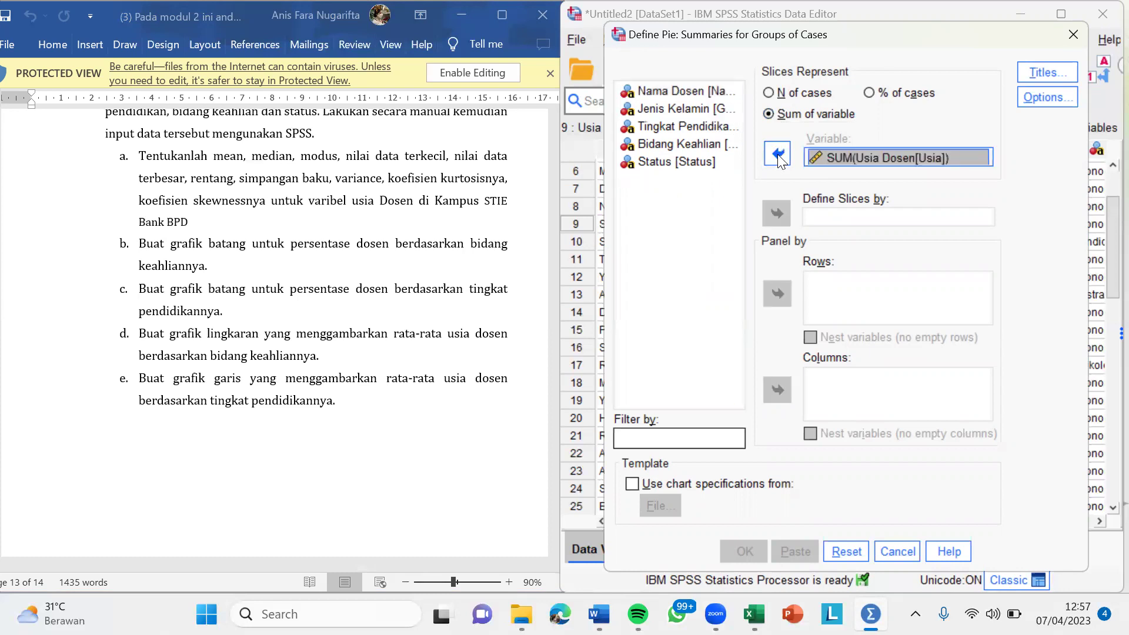
Define the pie slices by Bidang Keahlian and generate the chart.
click(847, 222)
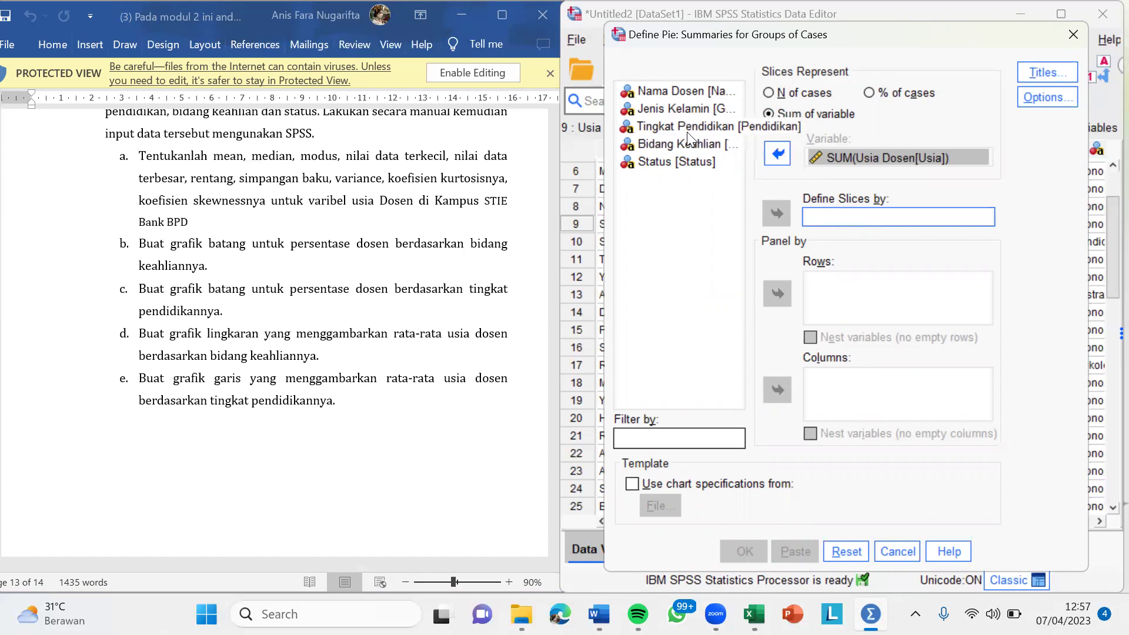
click(692, 146)
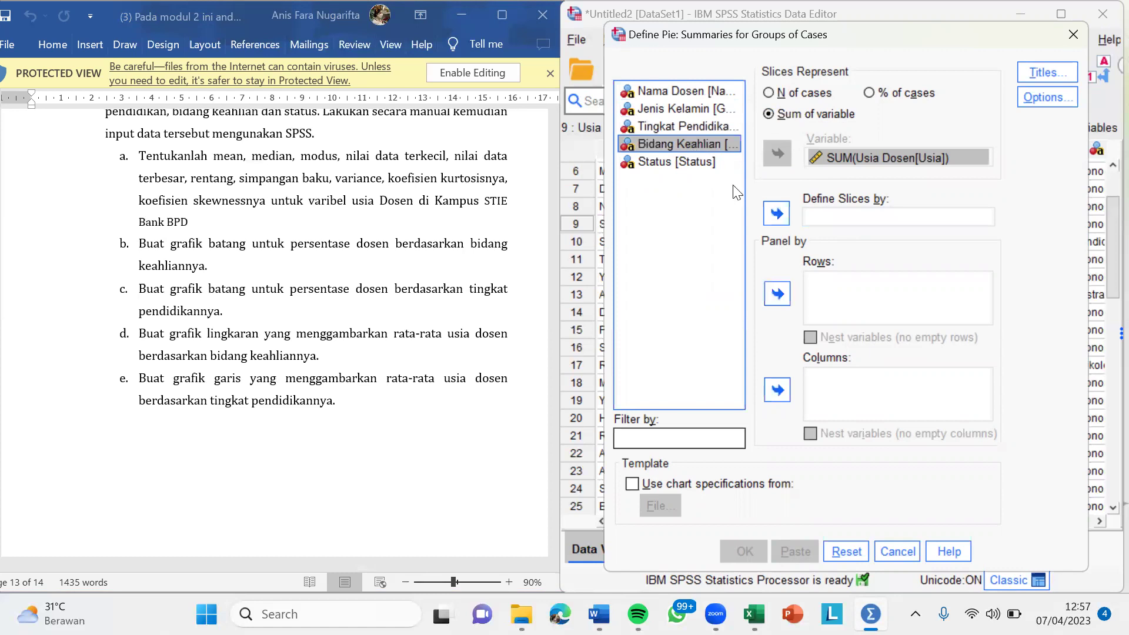
click(771, 213)
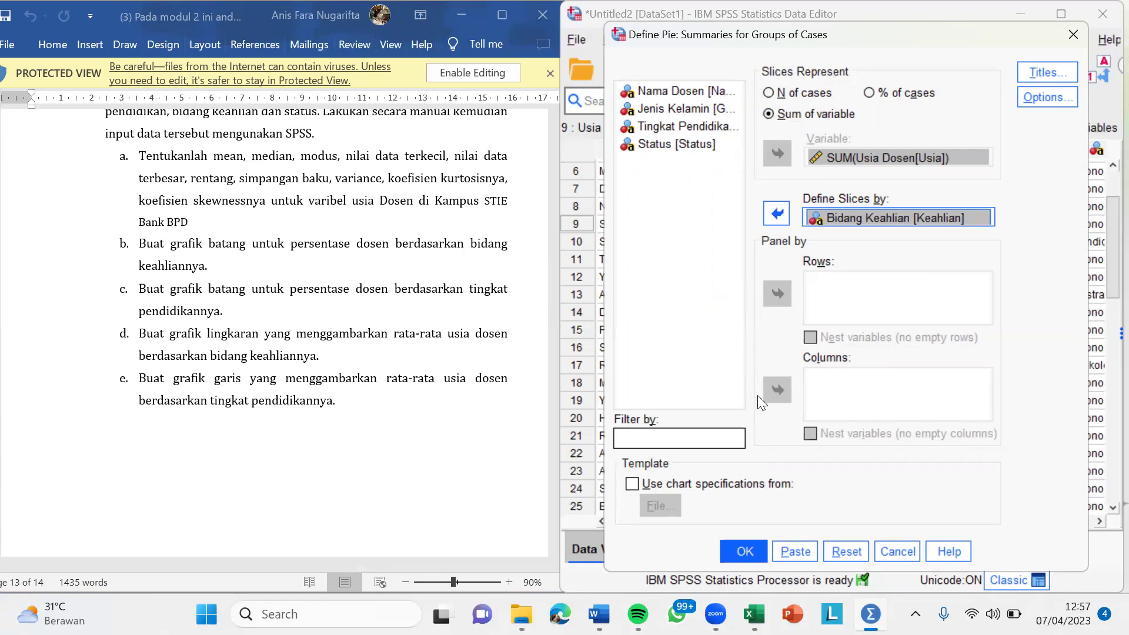
click(744, 552)
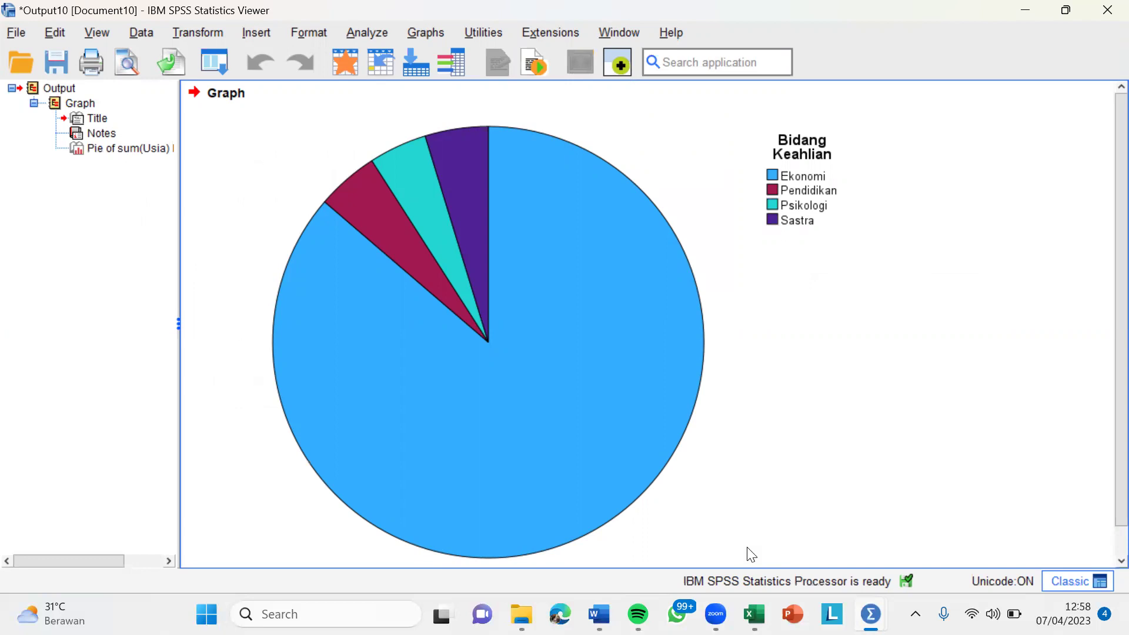
click(751, 555)
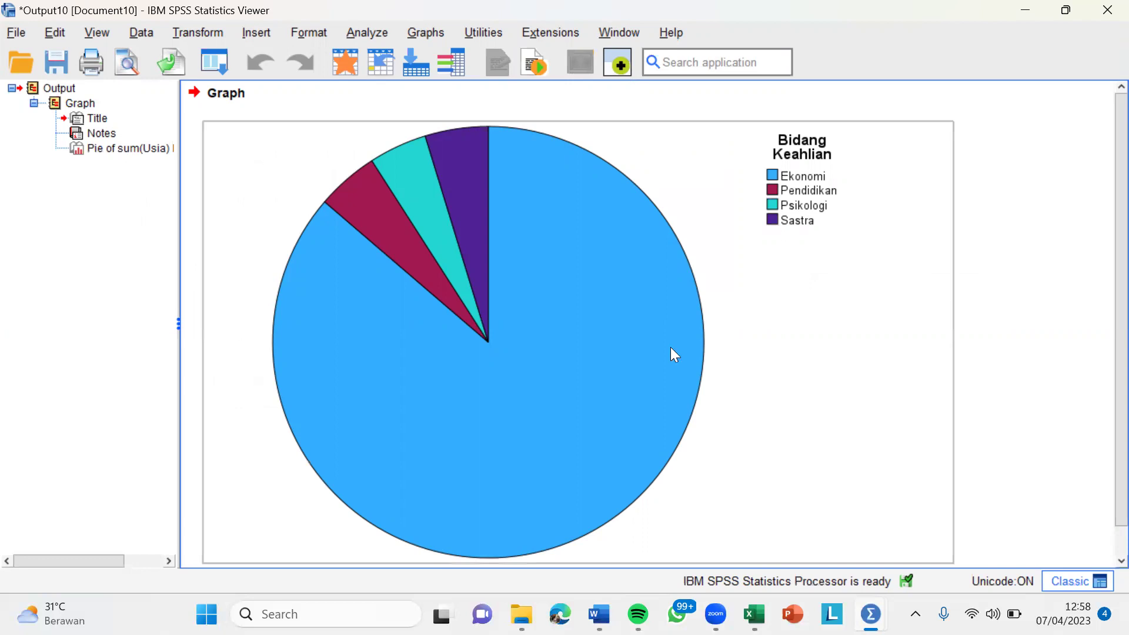
Open the Bidang Keahlian pie chart for editing and turn on data labels for its slices.
click(661, 131)
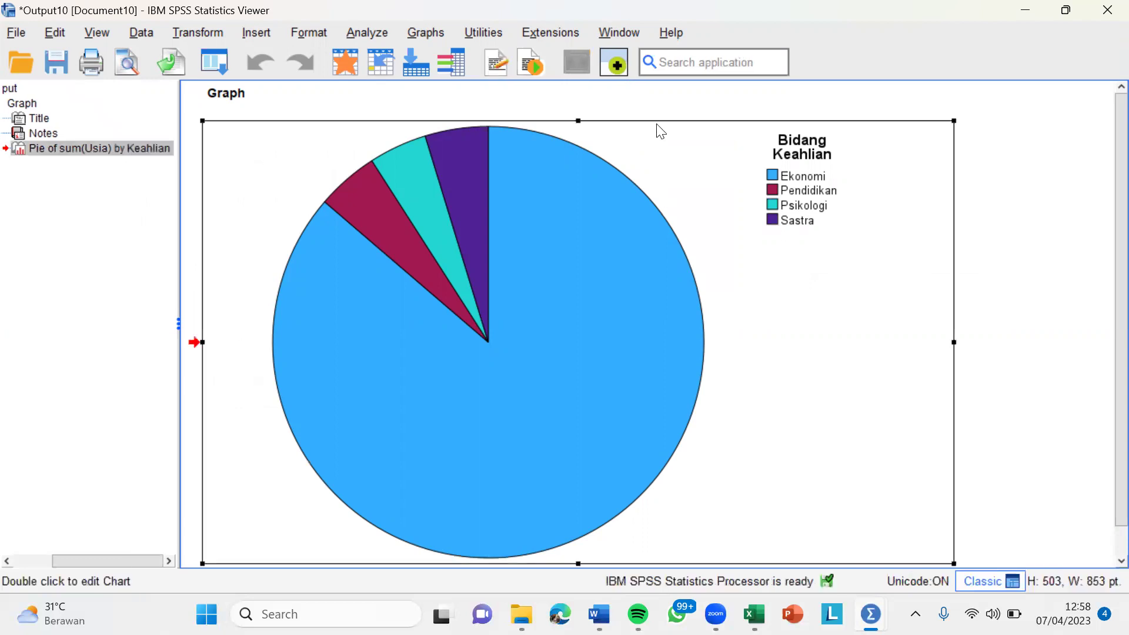
double_click(661, 132)
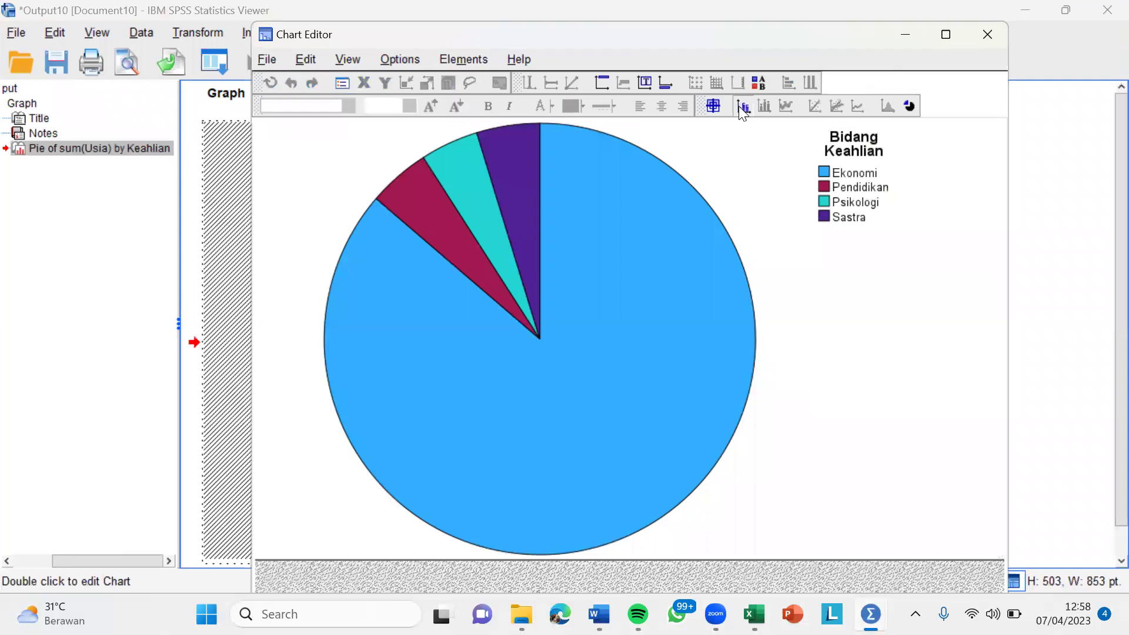
click(743, 111)
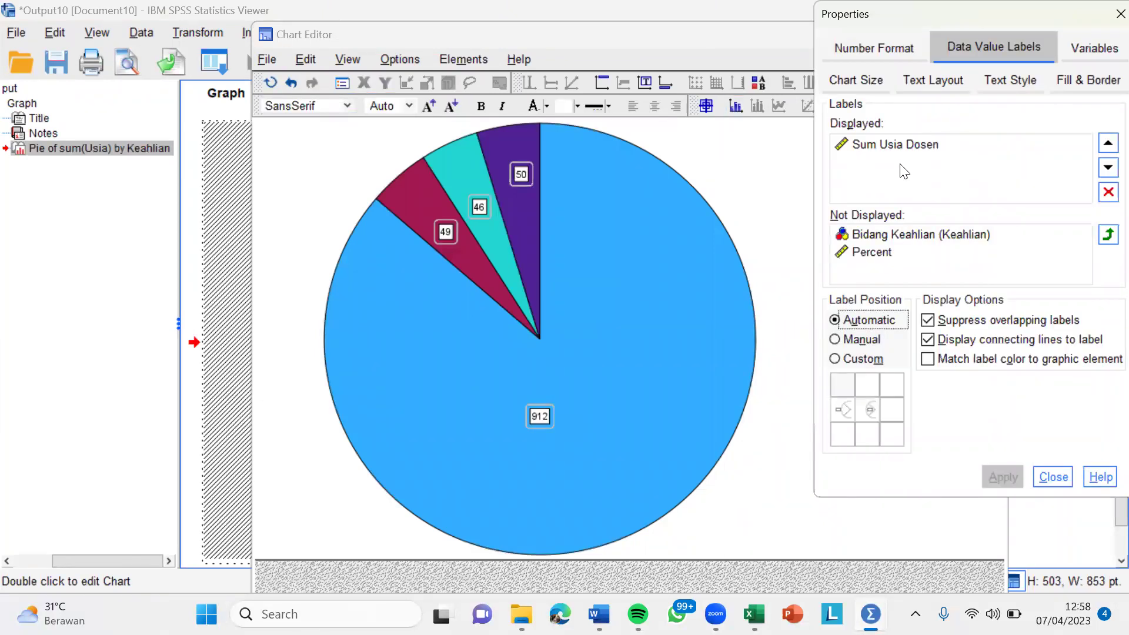
Apply slice labels that display Bidang Keahlian and Percent, with Sum Usia Dosen removed from the displayed labels.
click(904, 235)
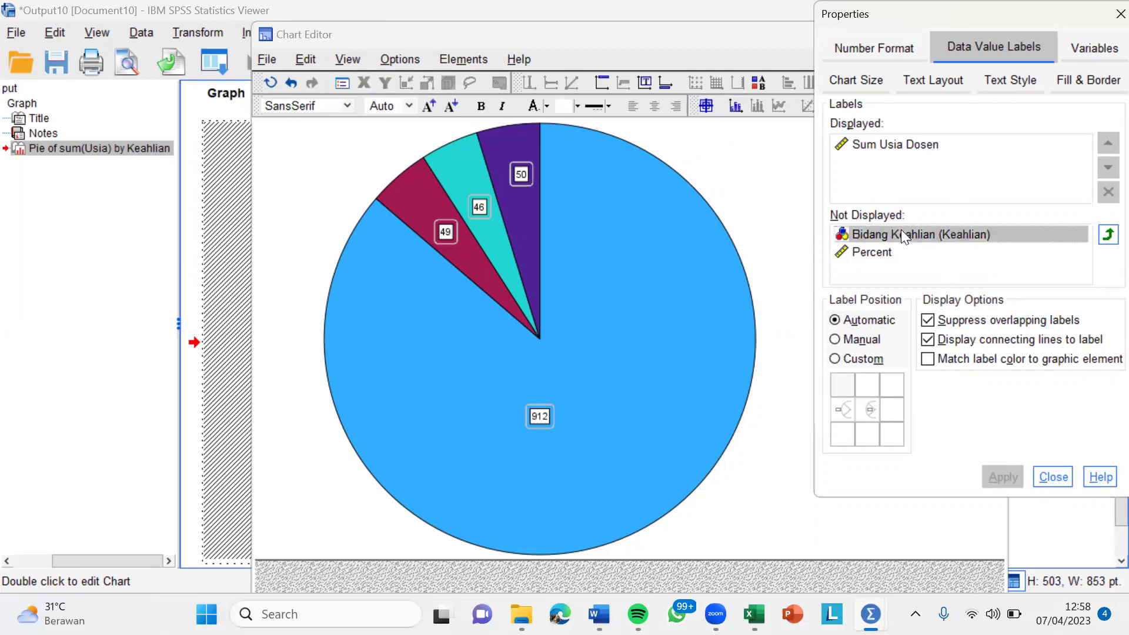
click(1108, 235)
click(963, 241)
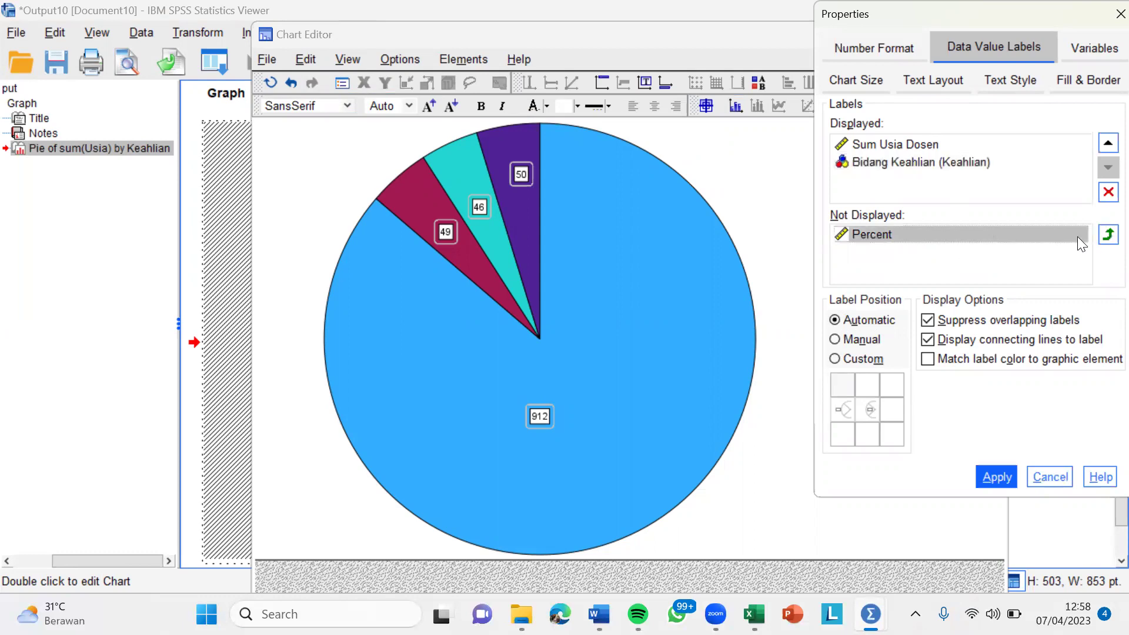
click(1107, 235)
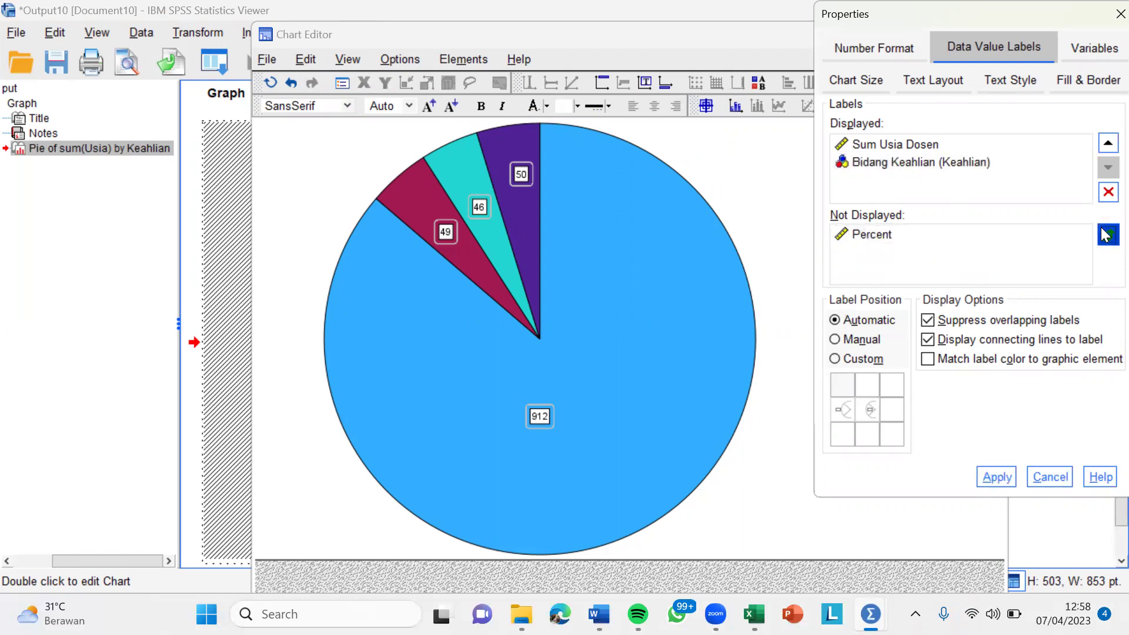
click(1008, 143)
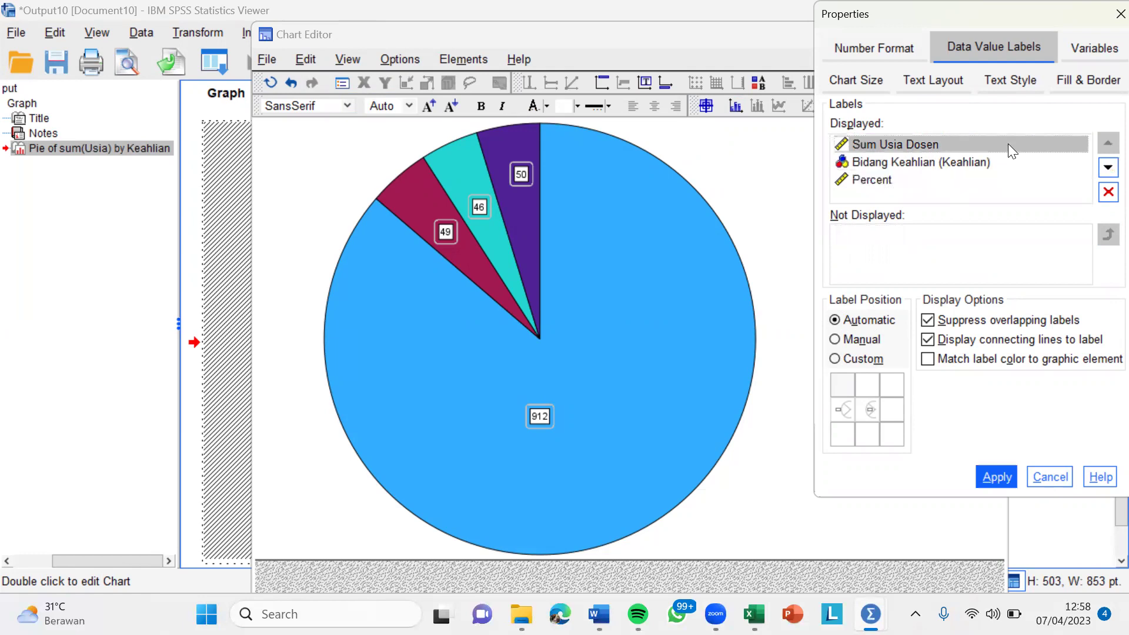
click(1104, 192)
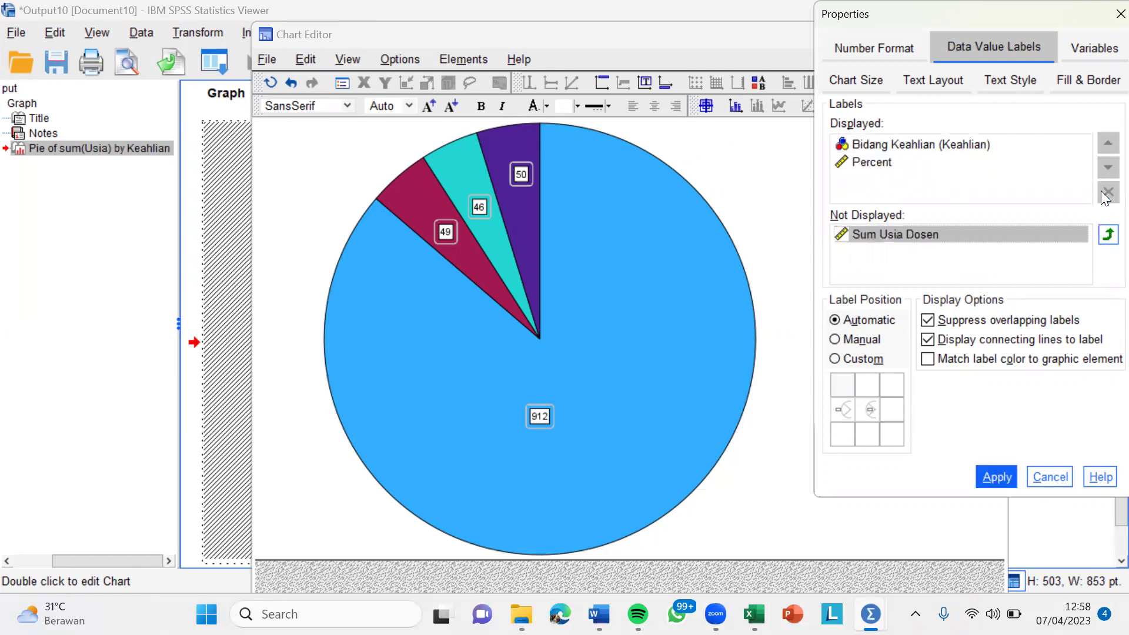
click(986, 477)
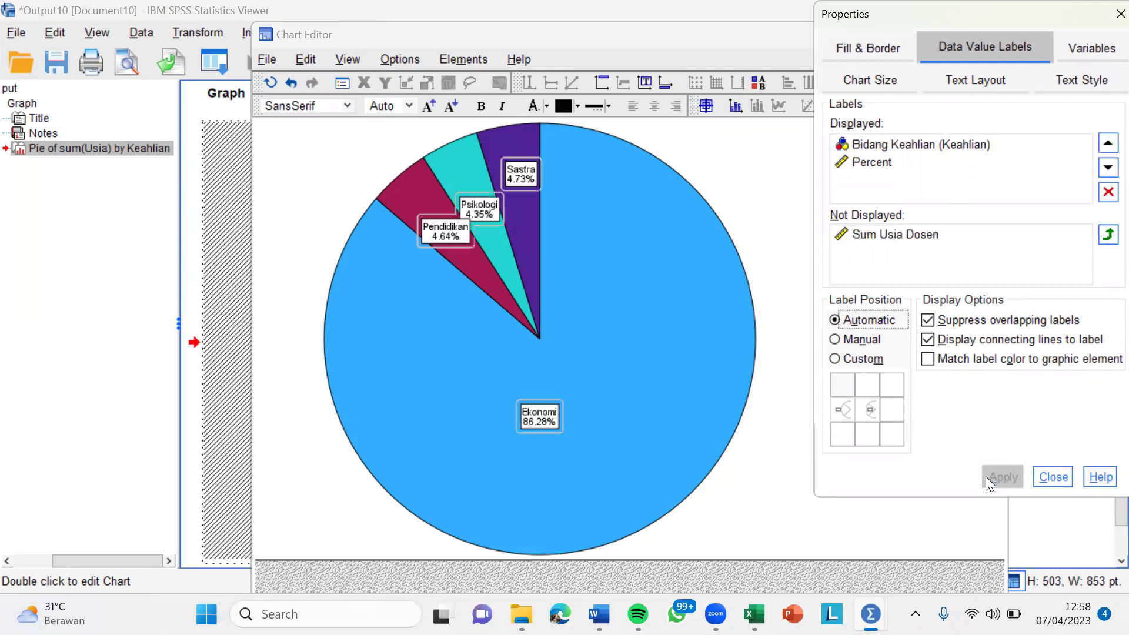
Close the label properties and chart editor, then close the pie chart output without saving it.
click(1111, 14)
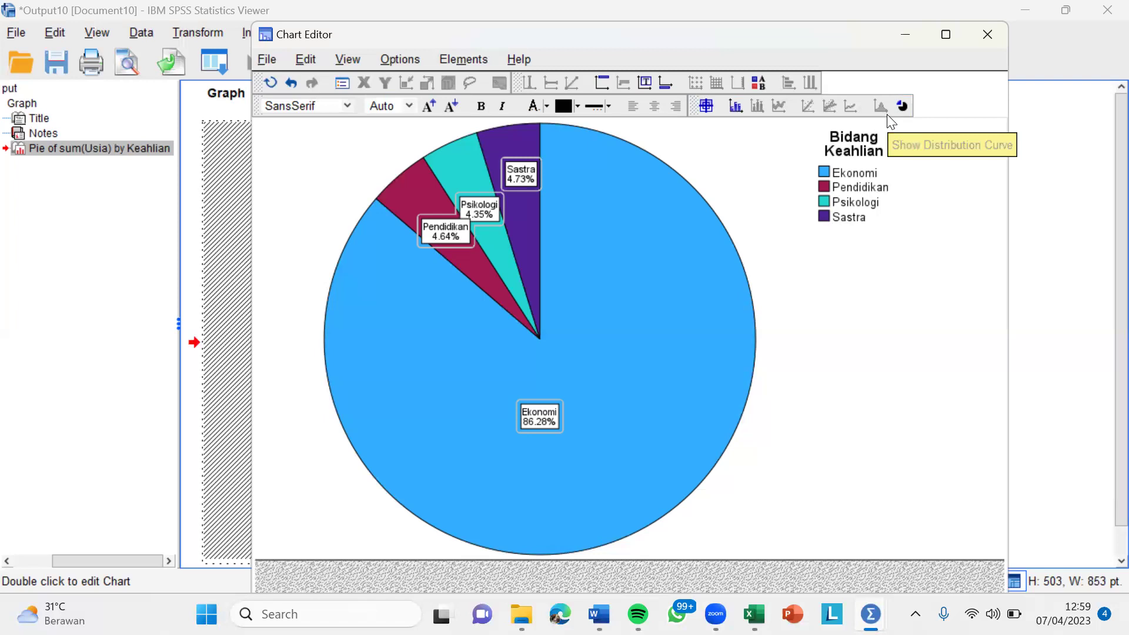
click(986, 35)
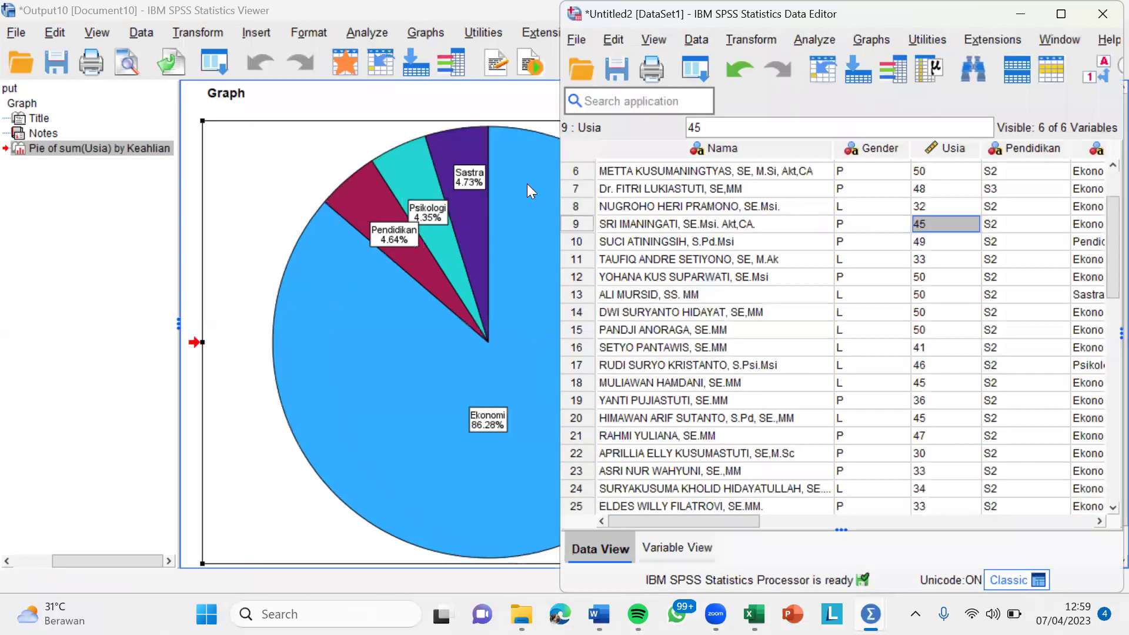
click(327, 113)
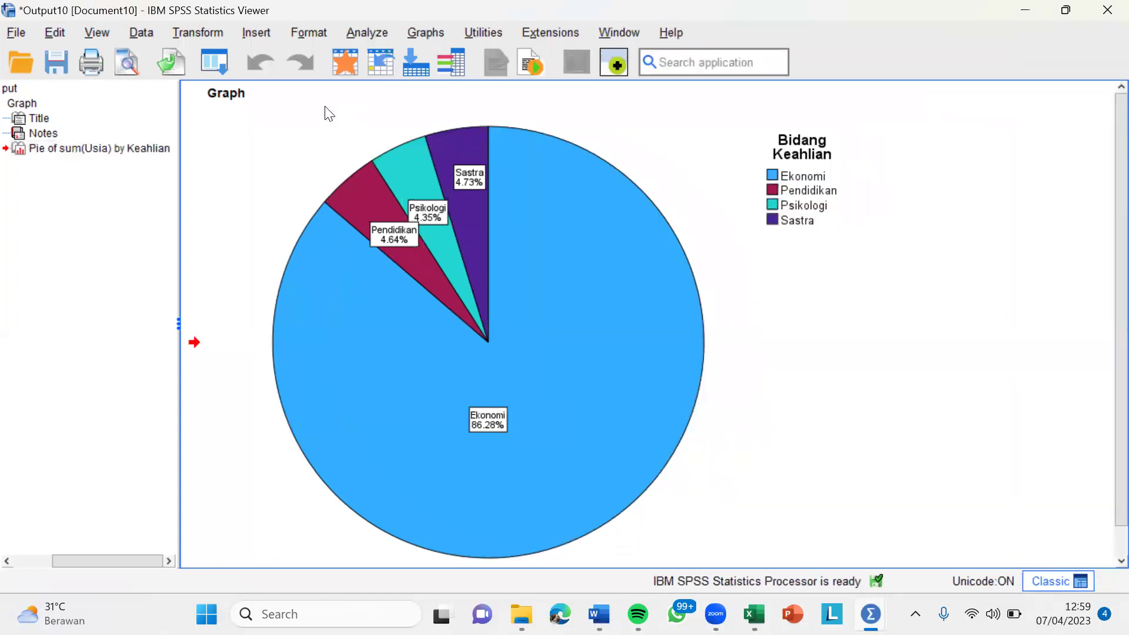
click(1105, 11)
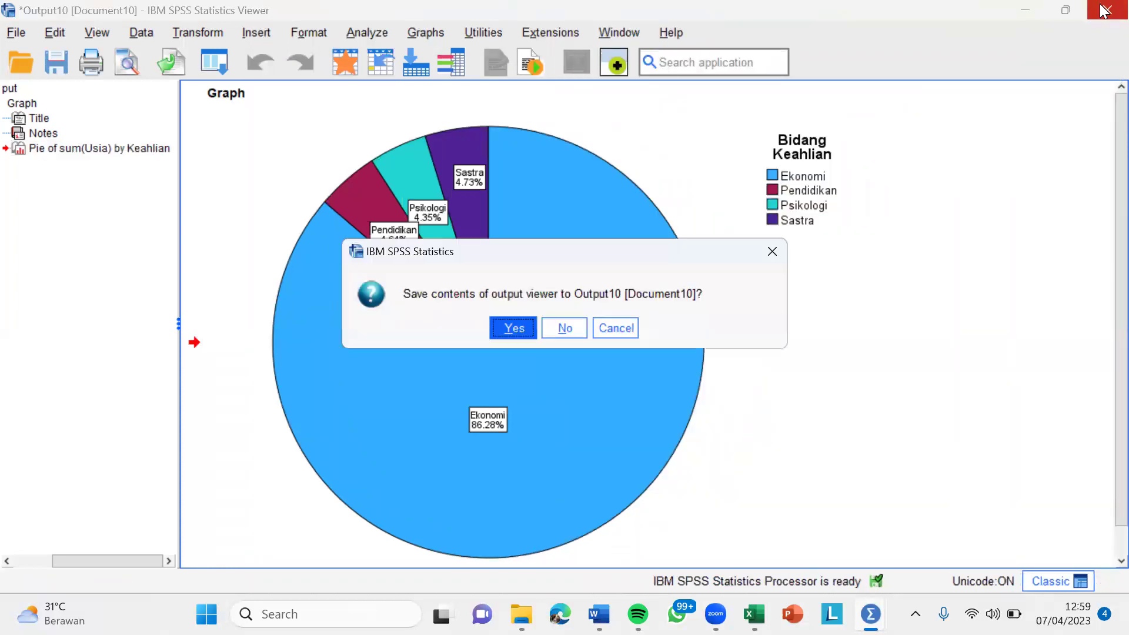
click(565, 327)
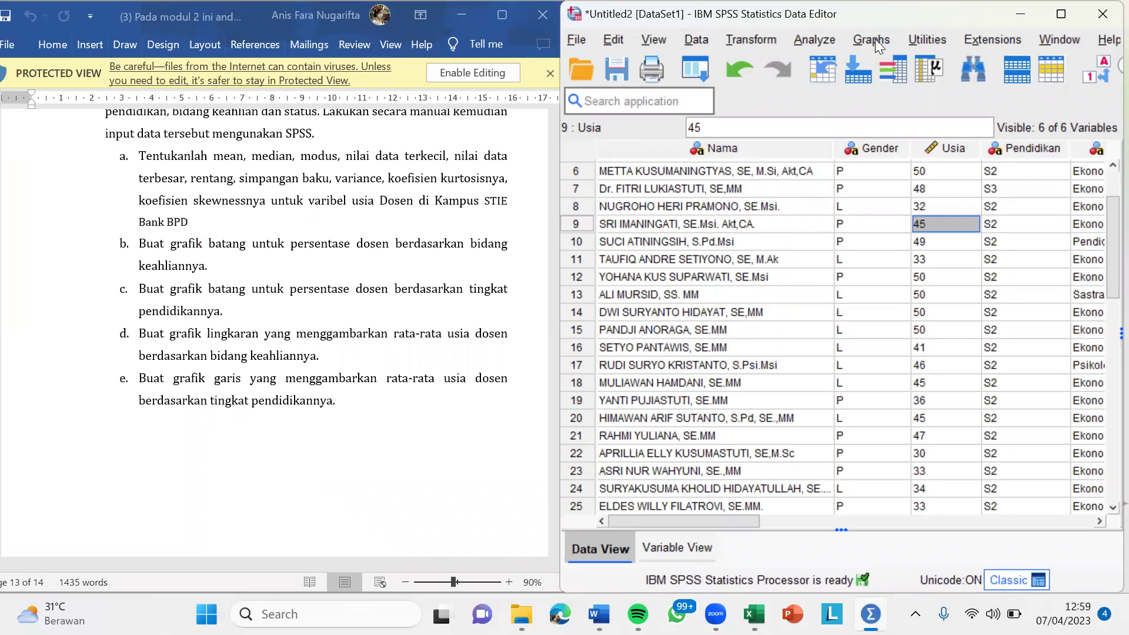
Set up a simple bar chart, summarised for groups of cases, whose bars represent the mean of Usia Dosen.
mouse_move(716, 614)
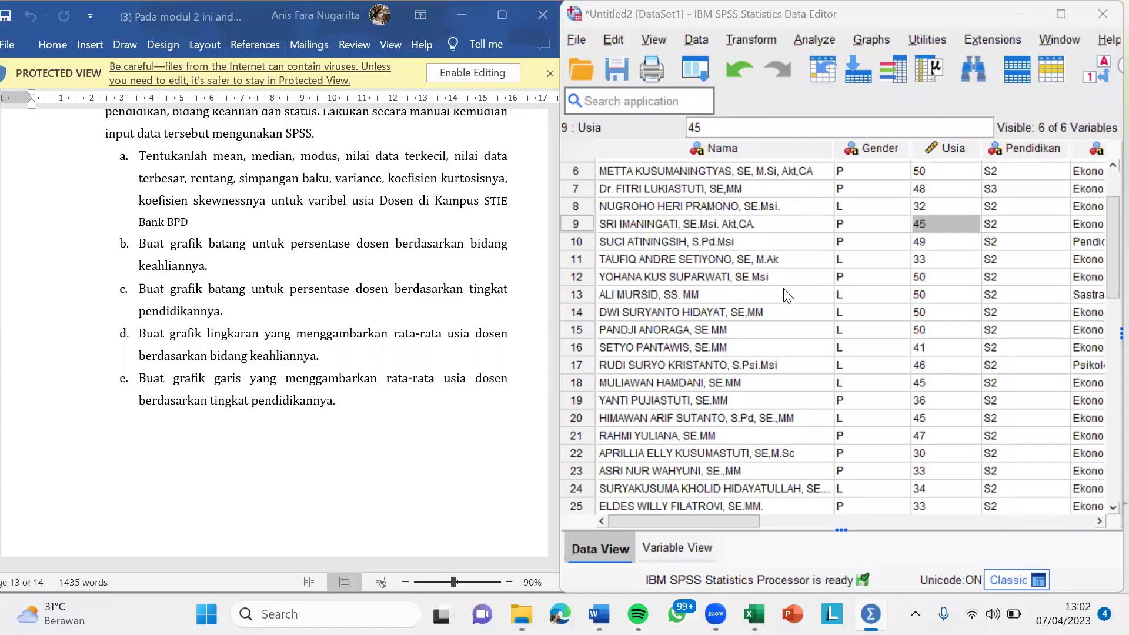
click(873, 36)
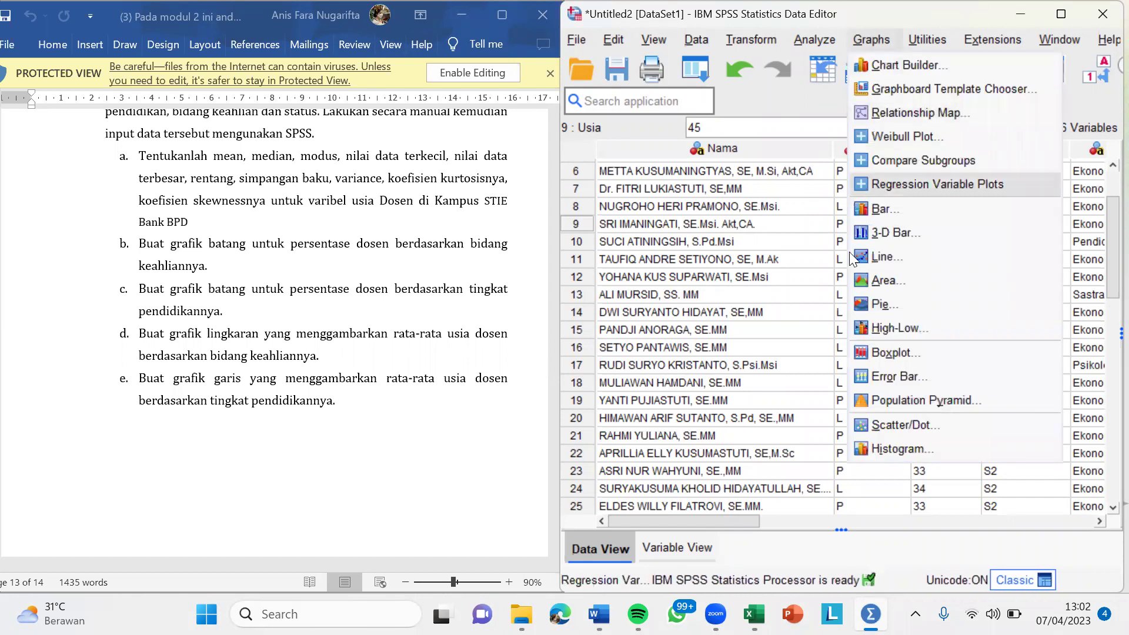
click(860, 211)
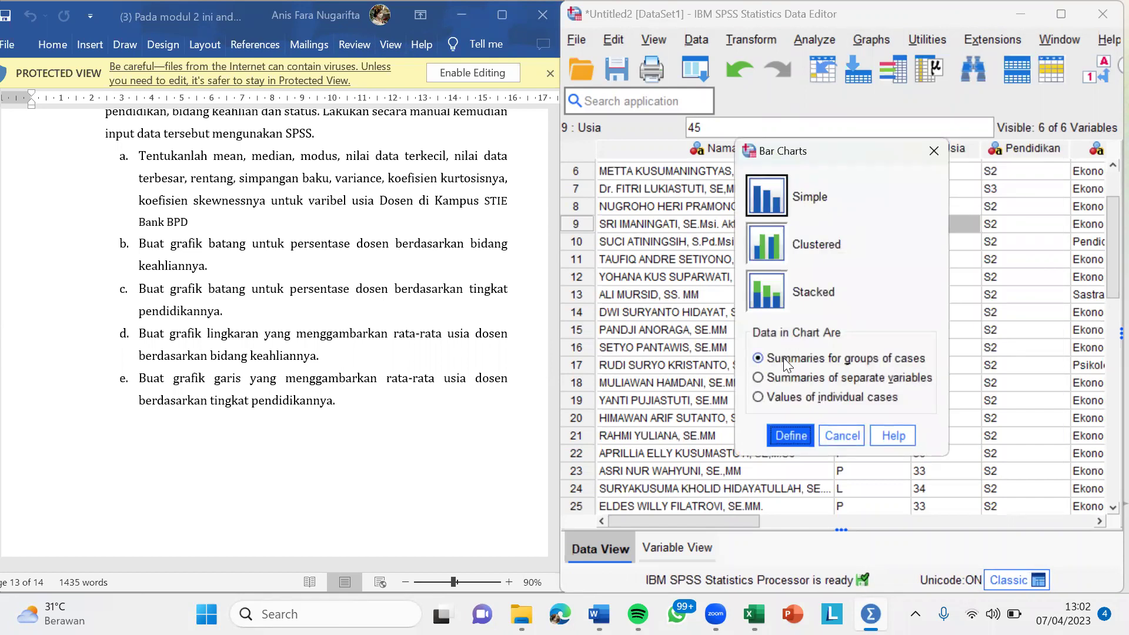
click(788, 435)
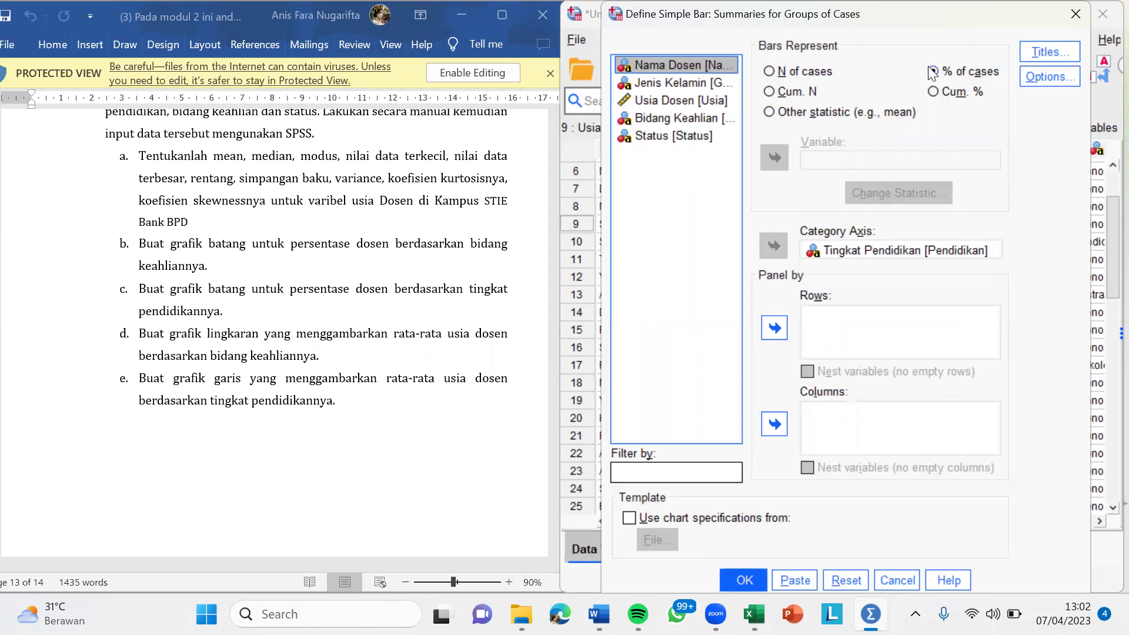
click(776, 113)
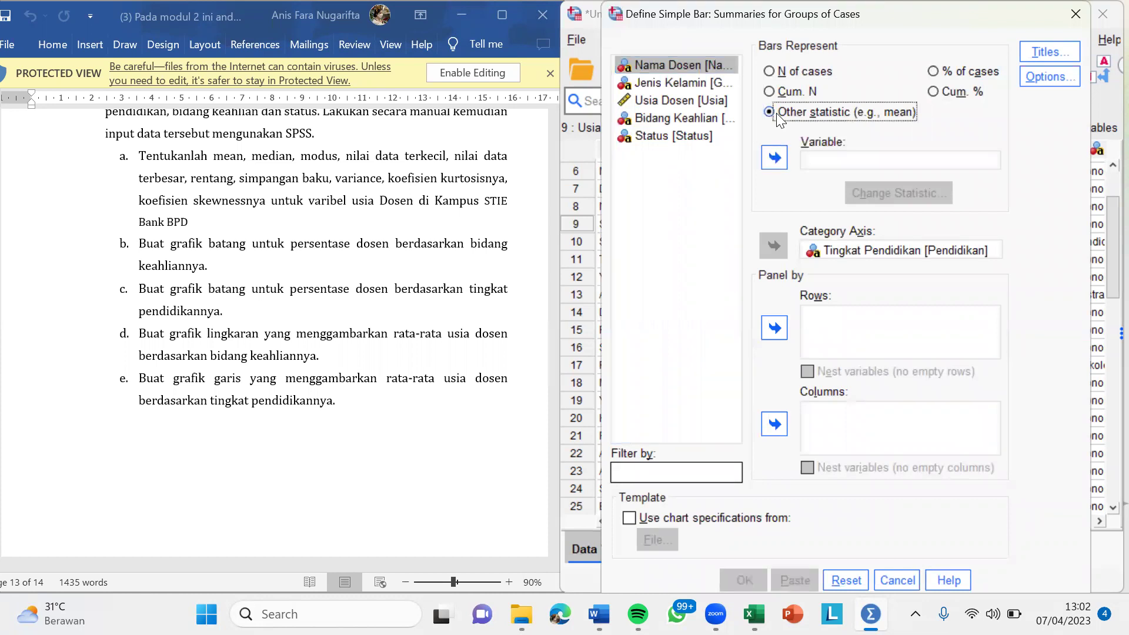
click(680, 101)
click(777, 151)
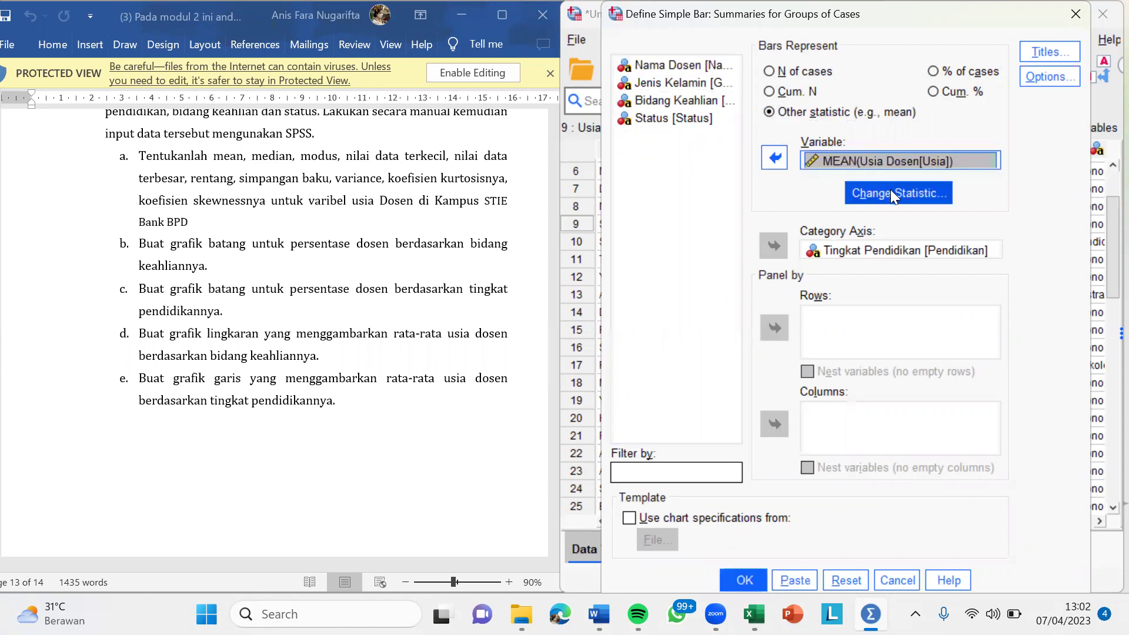
click(877, 189)
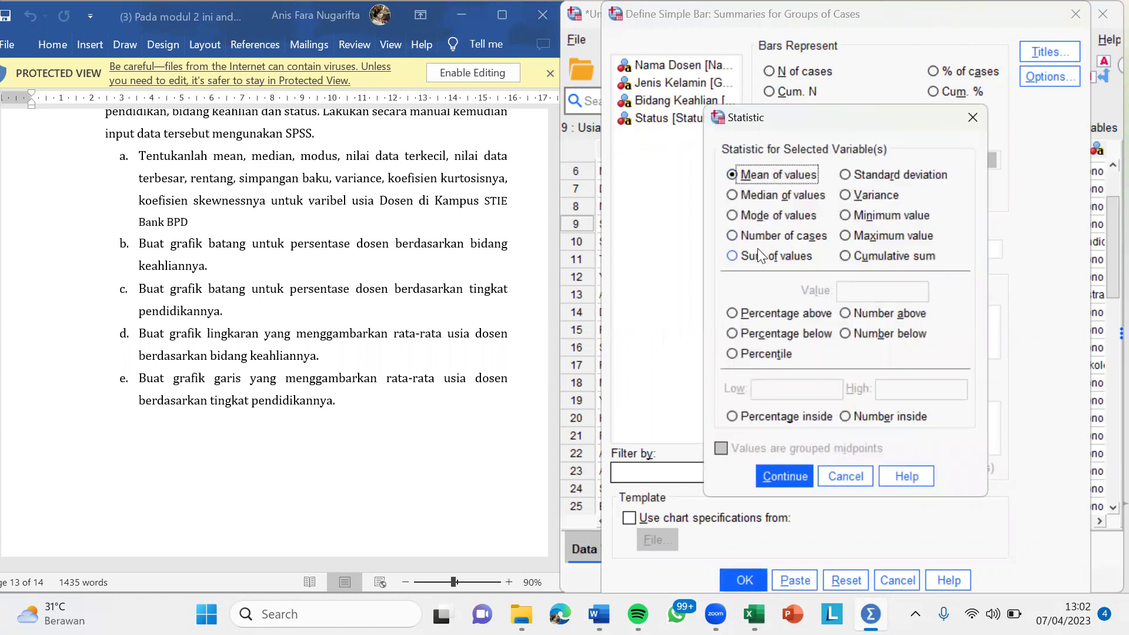
click(777, 473)
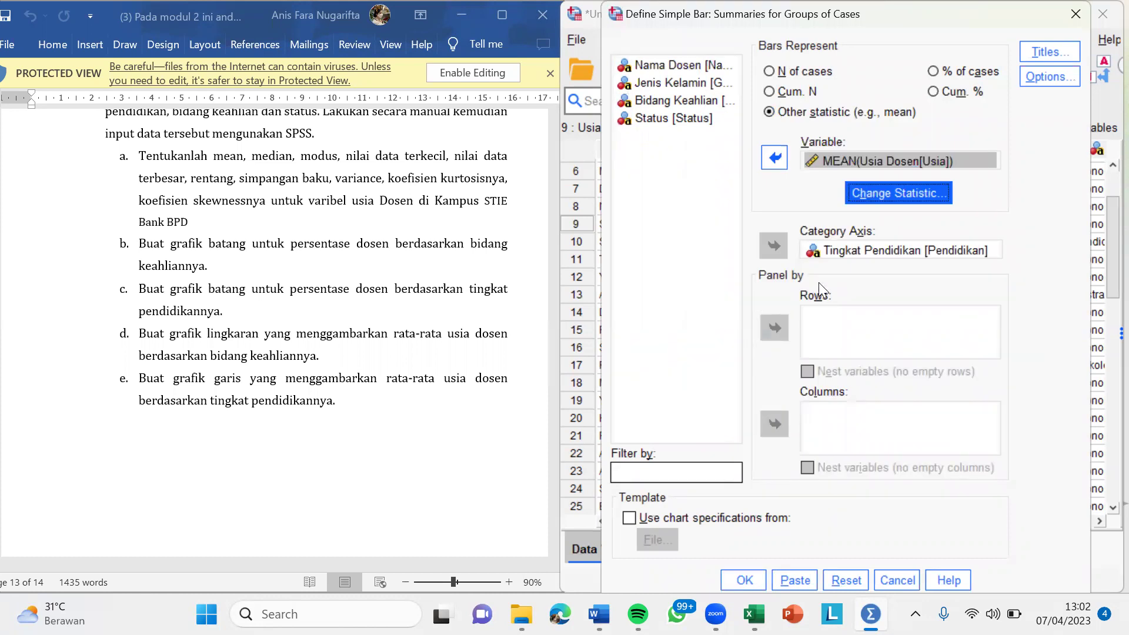
Replace Tingkat Pendidikan with Bidang Keahlian on the category axis and generate the bar chart.
click(830, 251)
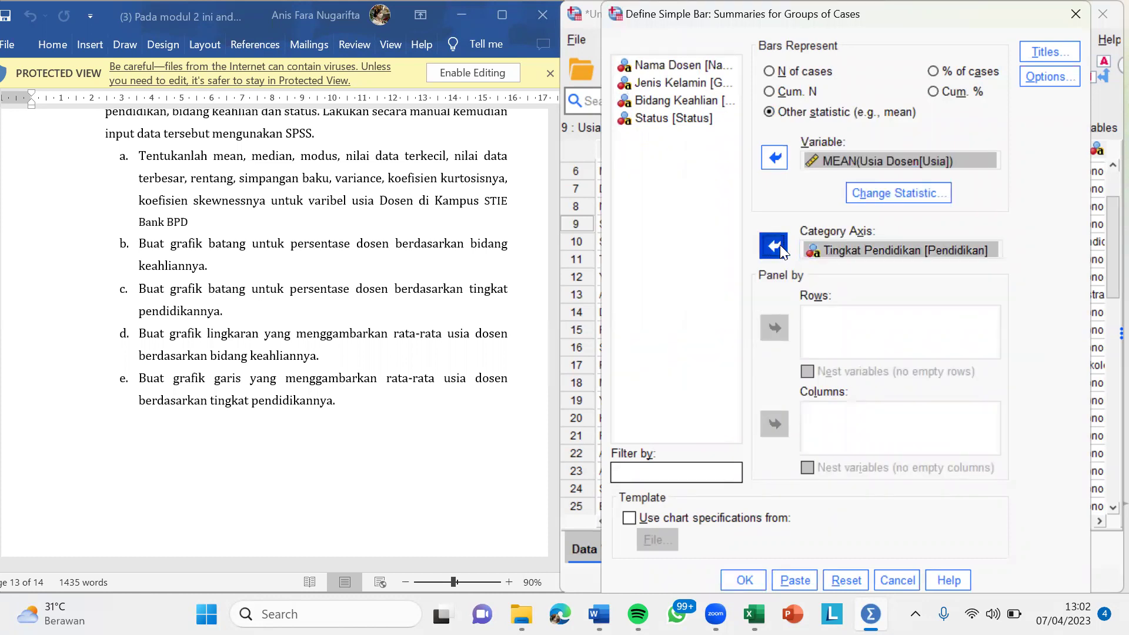
click(780, 245)
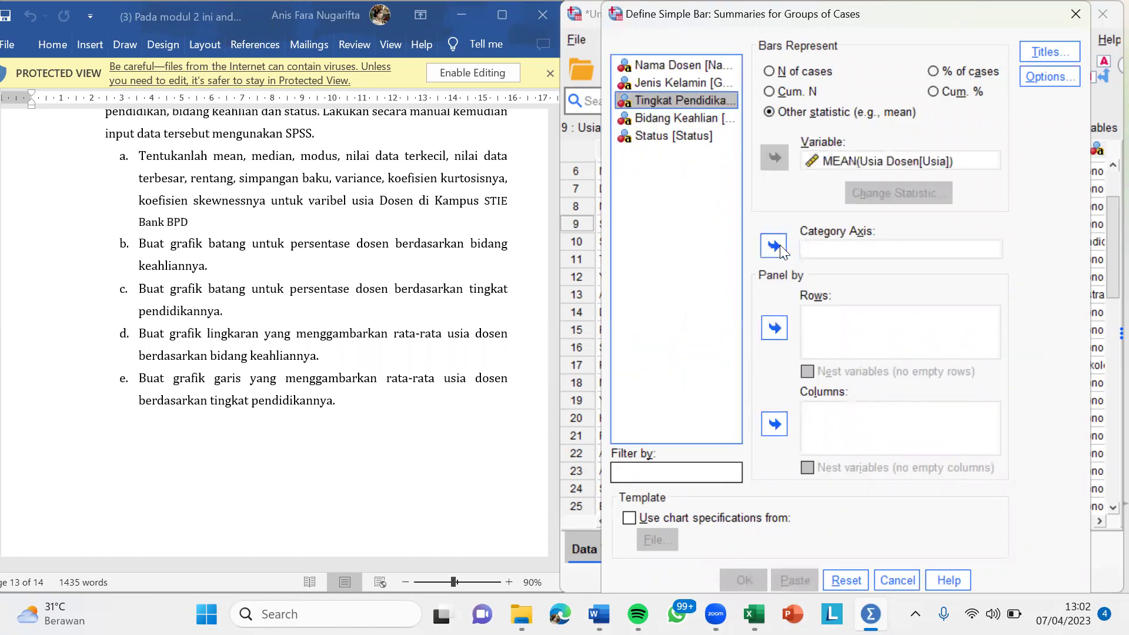
click(659, 118)
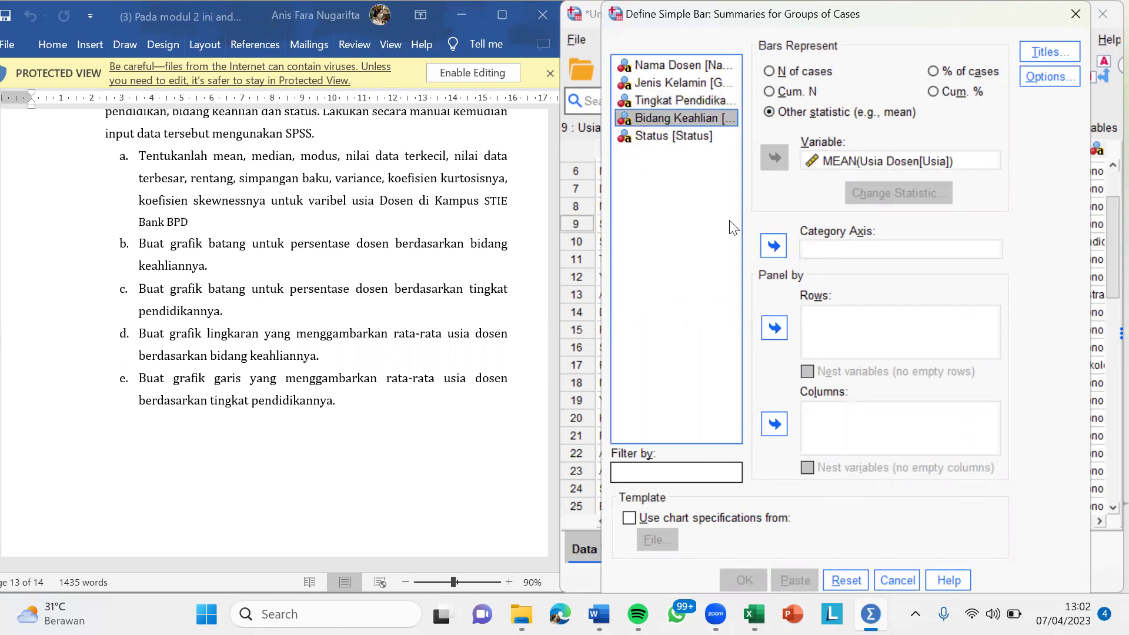
click(774, 245)
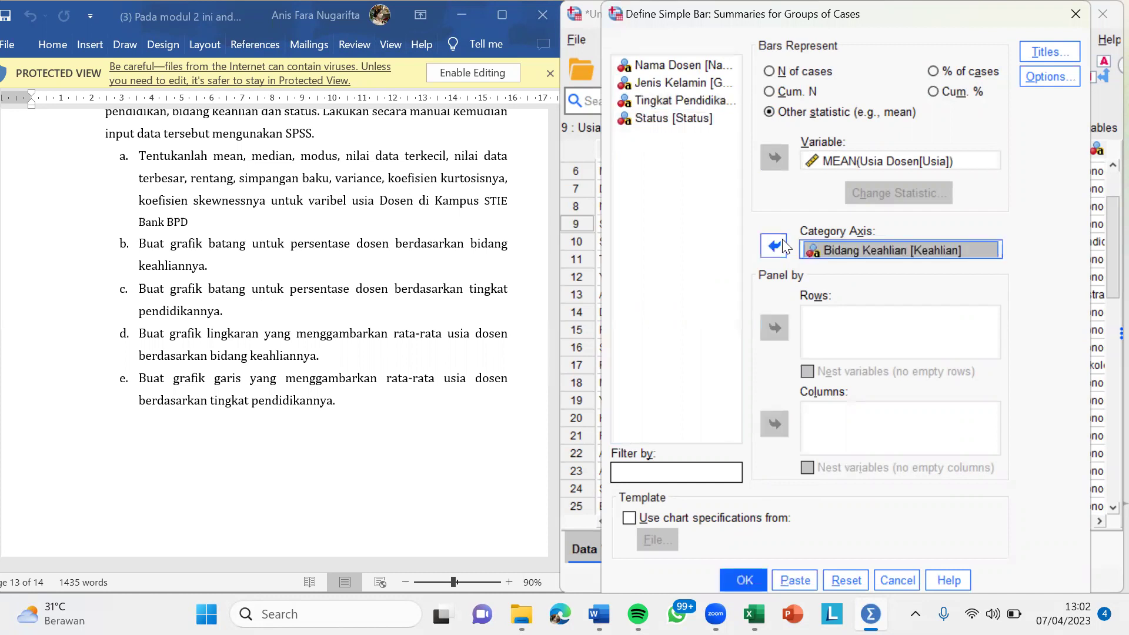
click(743, 565)
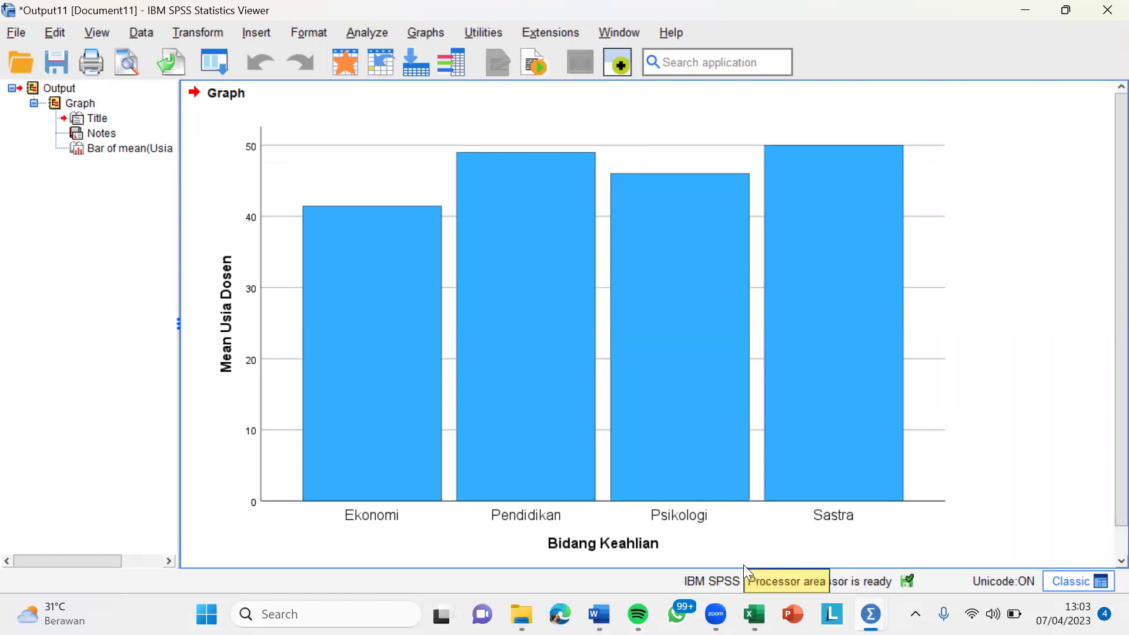
Open the mean Usia Dosen bar chart for editing and turn on data labels for its bars.
click(748, 511)
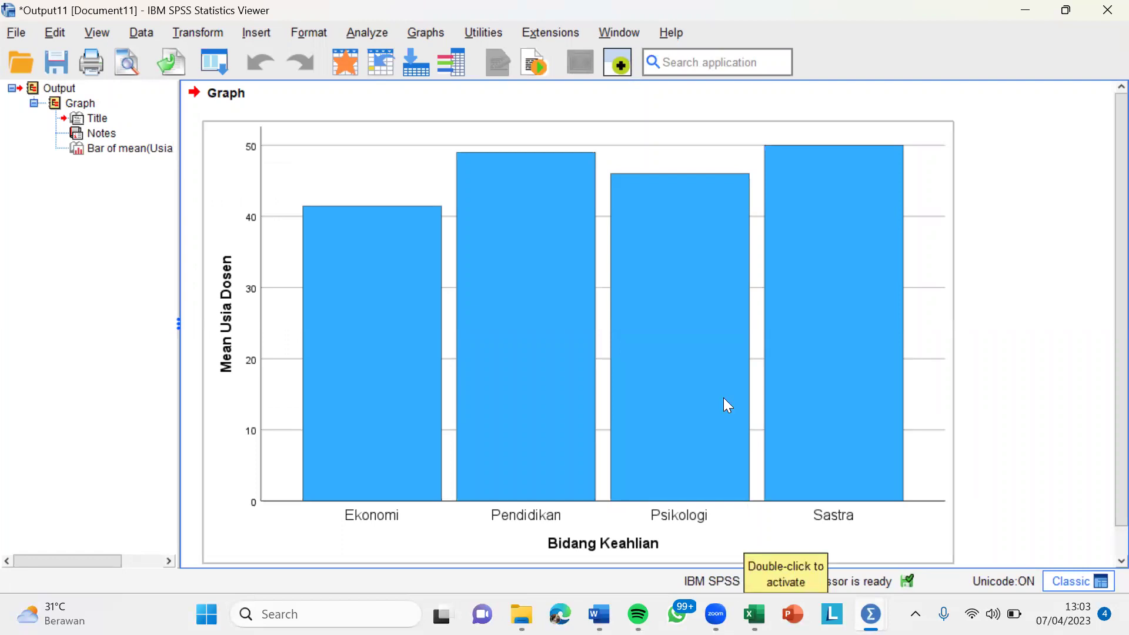
click(646, 134)
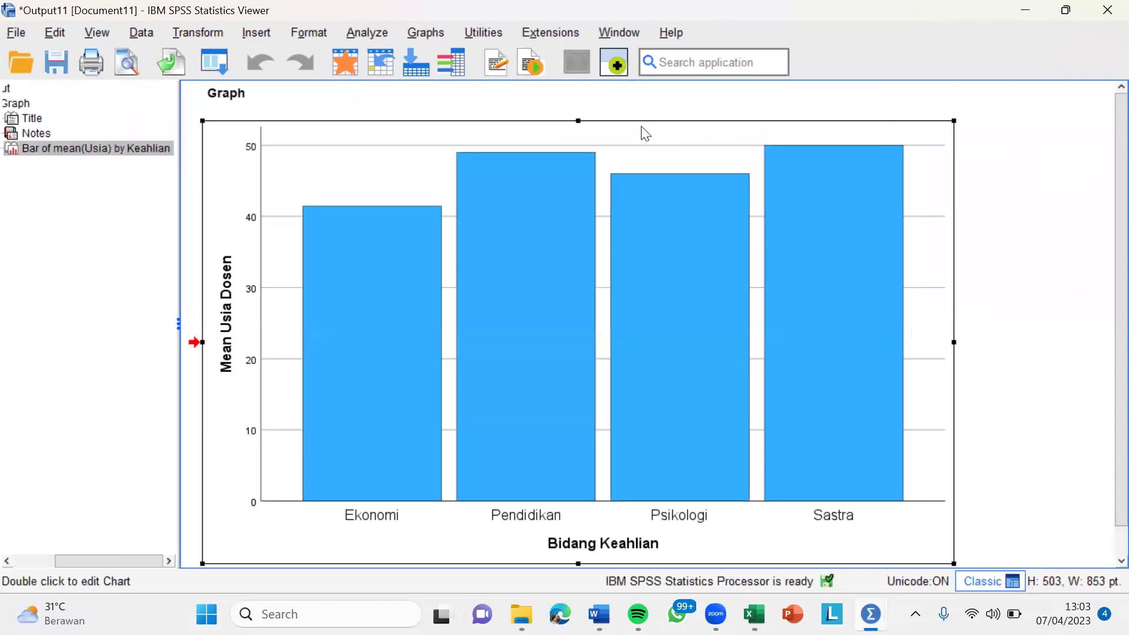
double_click(646, 134)
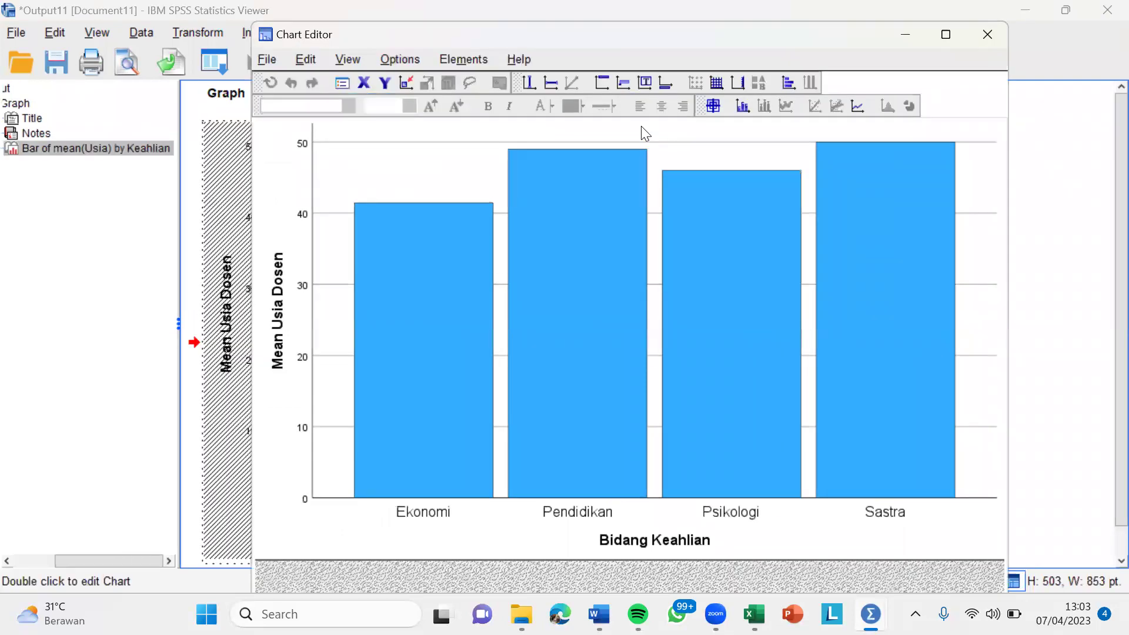
click(743, 106)
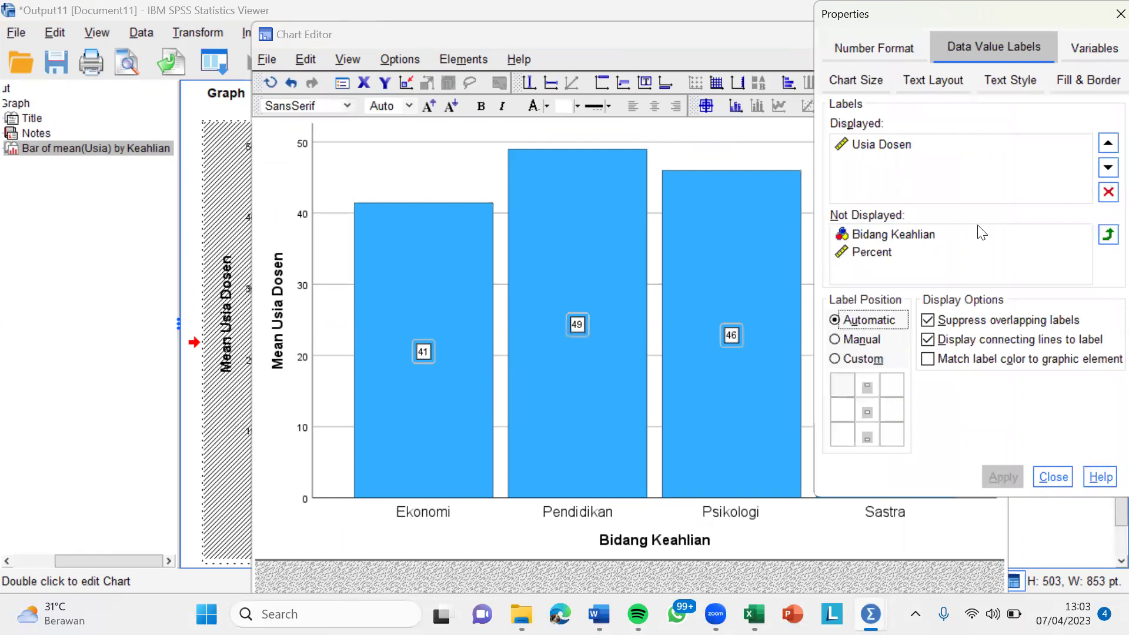
Add Bidang Keahlian and Percent to the data labels of the mean Usia Dosen bars and apply the change.
click(1106, 237)
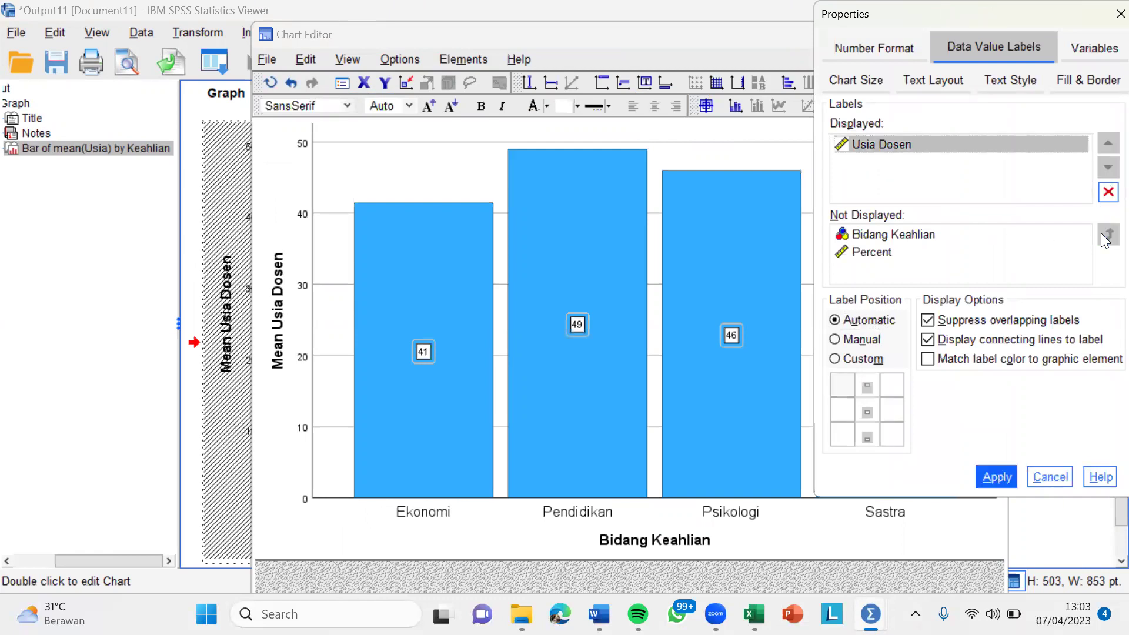
click(965, 235)
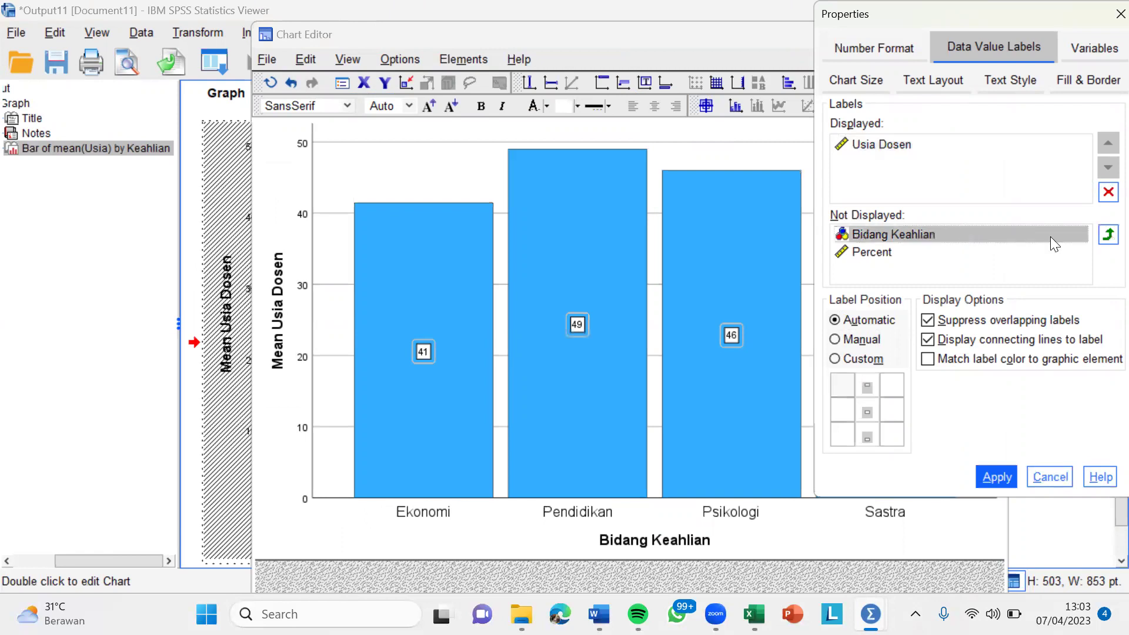
click(1108, 234)
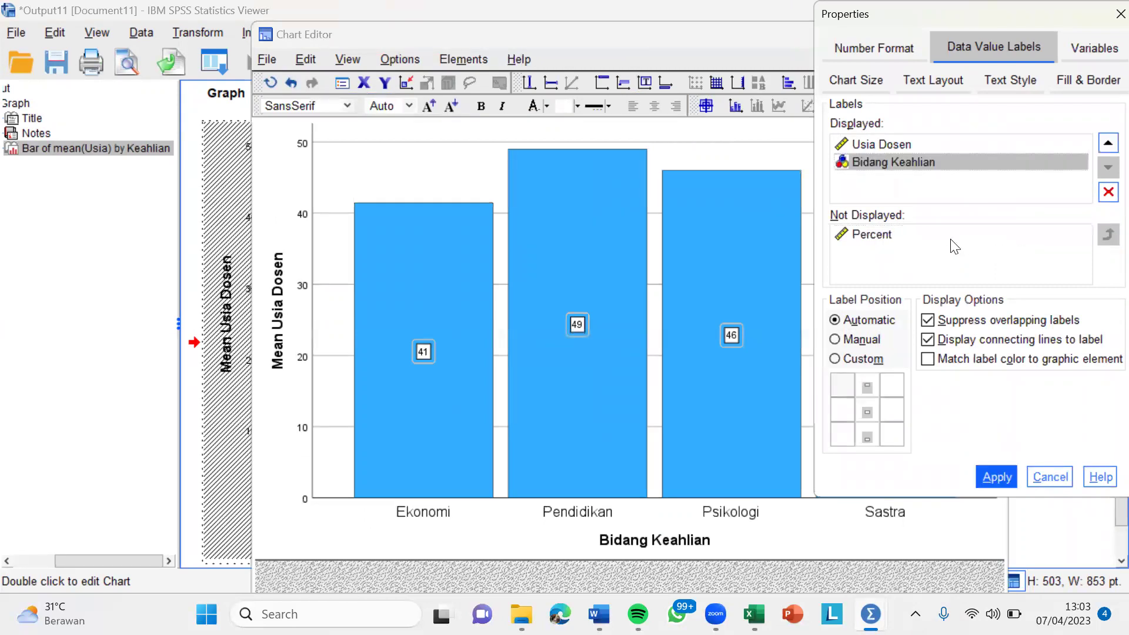
click(951, 240)
click(1106, 235)
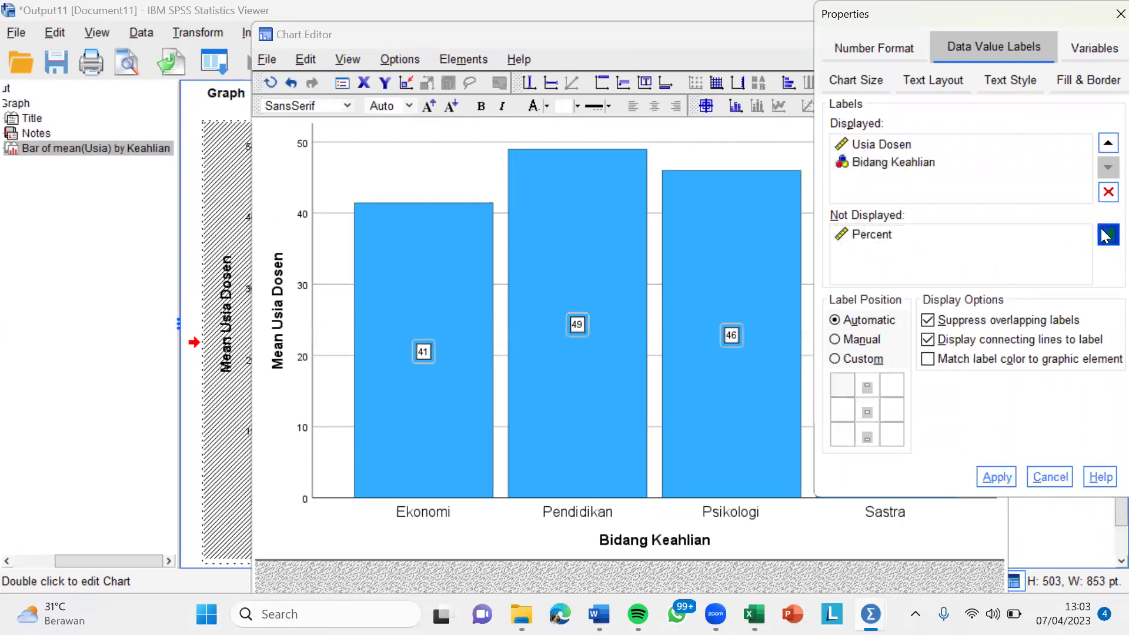
click(1004, 478)
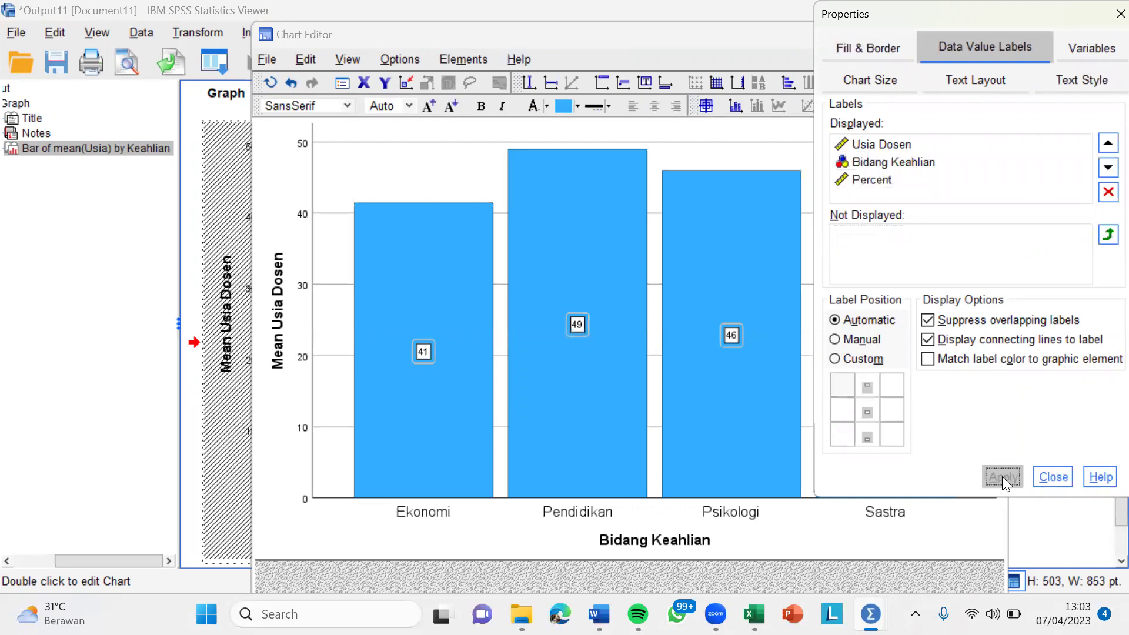
Close the label properties and chart editor, then close the bar chart output without saving it.
click(1106, 17)
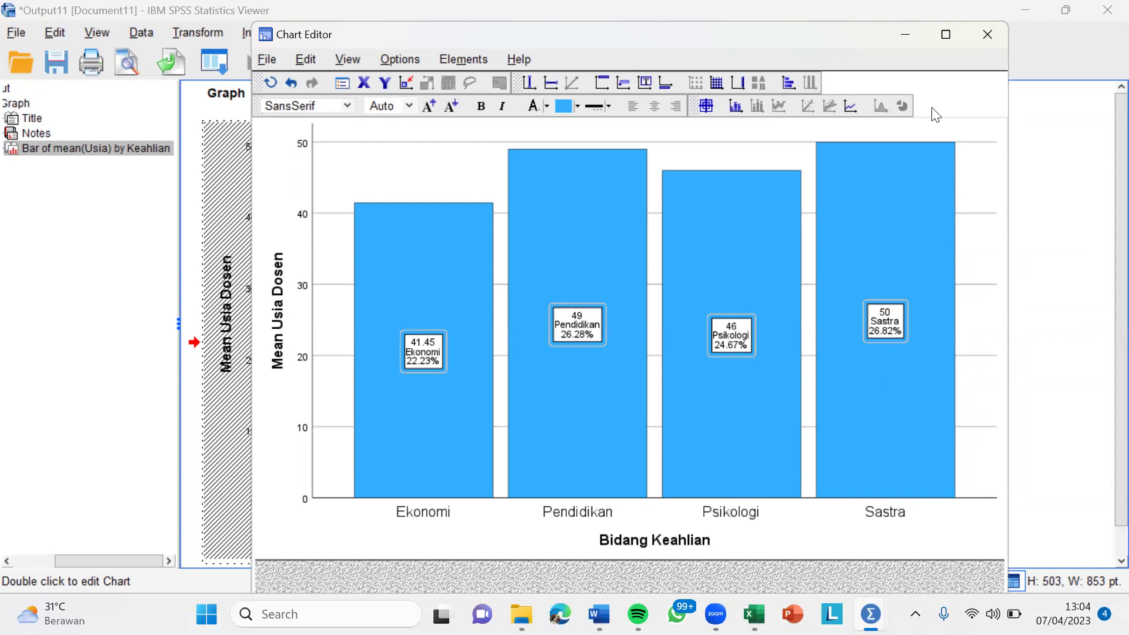
click(987, 37)
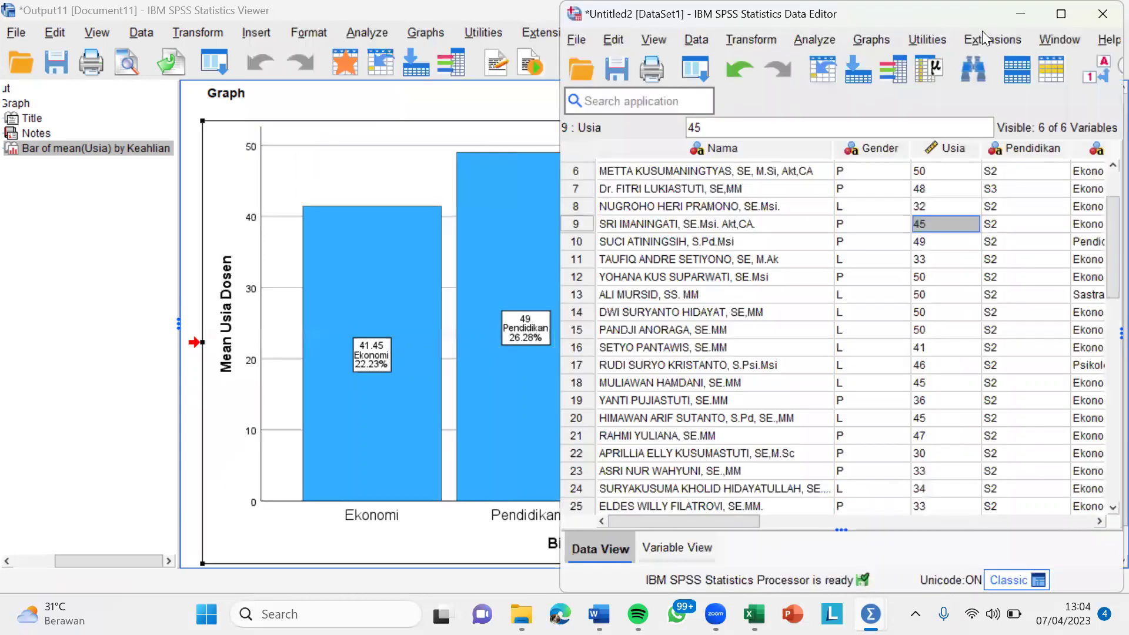
click(443, 96)
click(1100, 7)
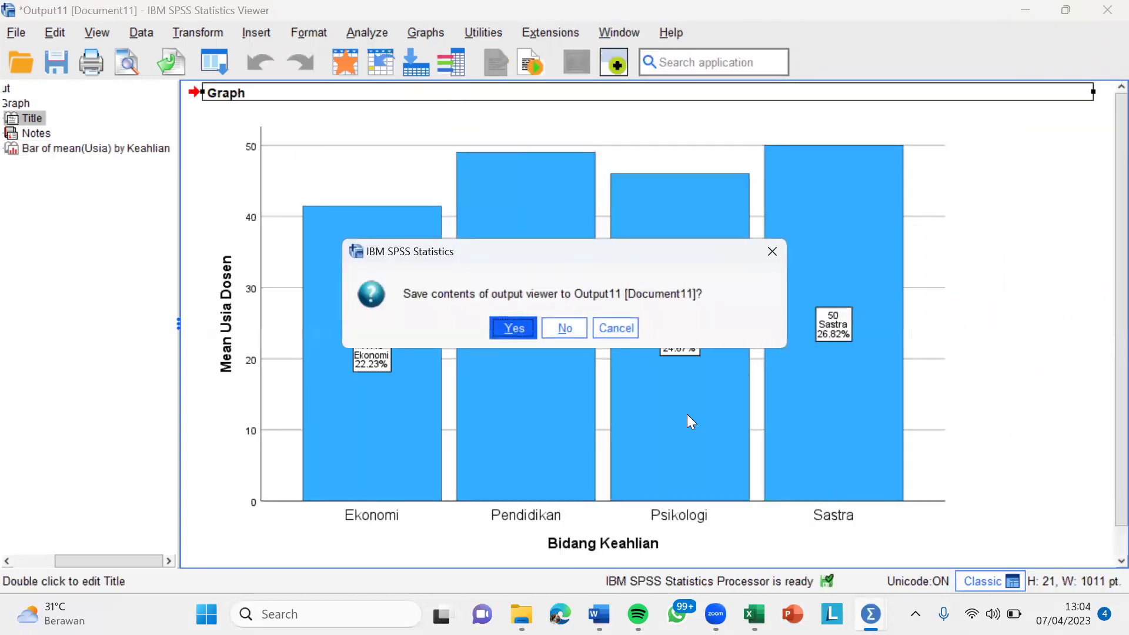
click(567, 327)
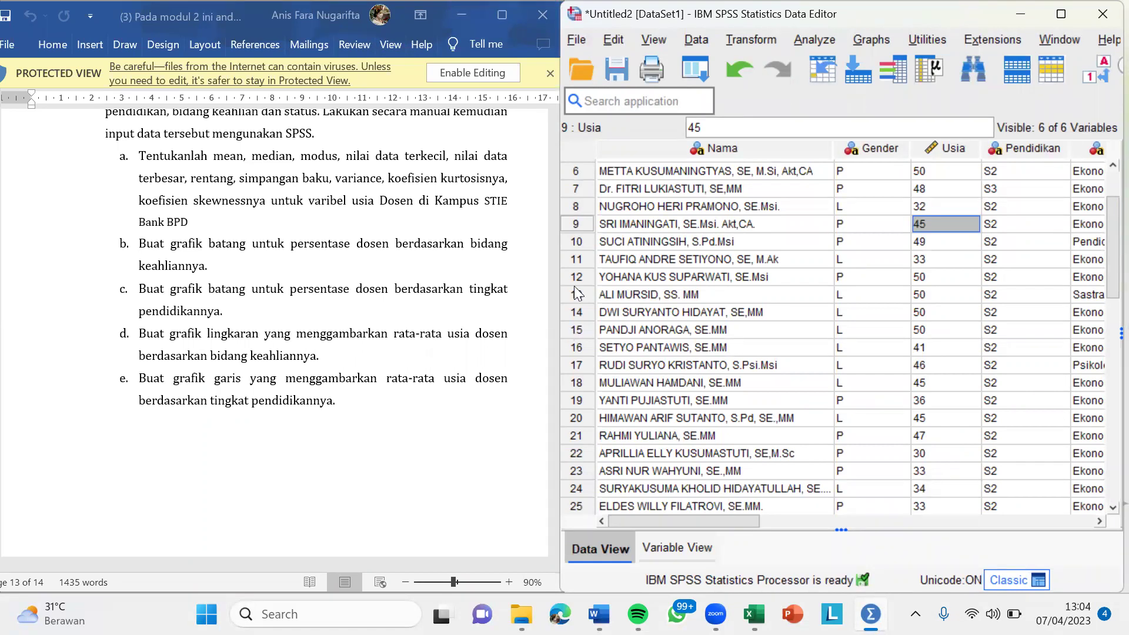
Set up a simple line chart, summarised for groups of cases, whose line represents the mean of Usia Dosen.
click(862, 40)
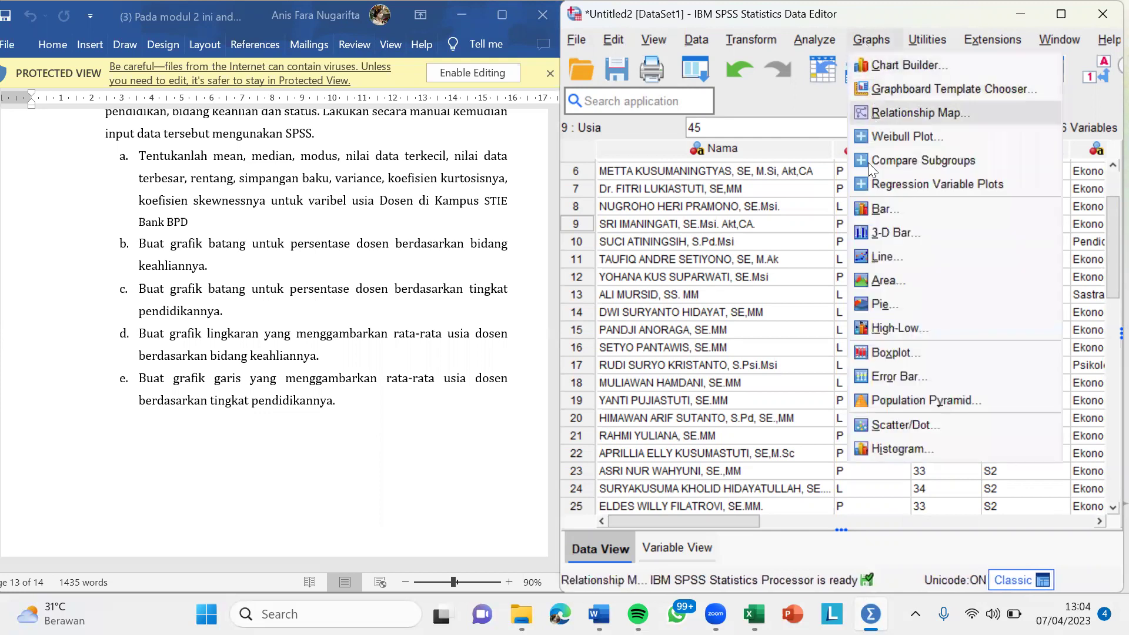
click(864, 259)
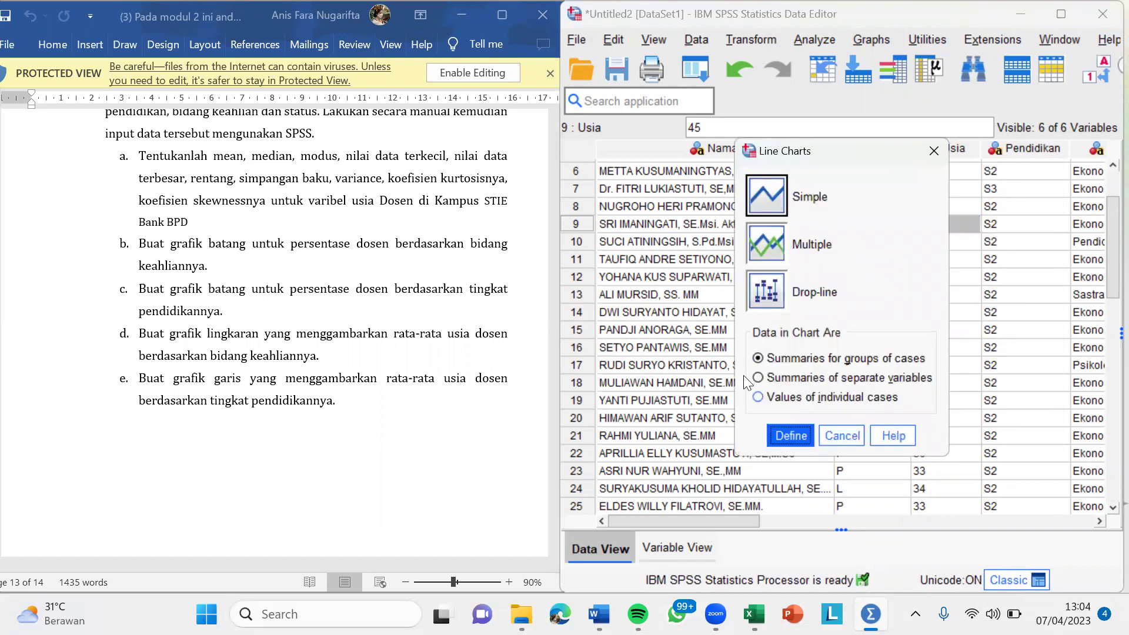
click(788, 436)
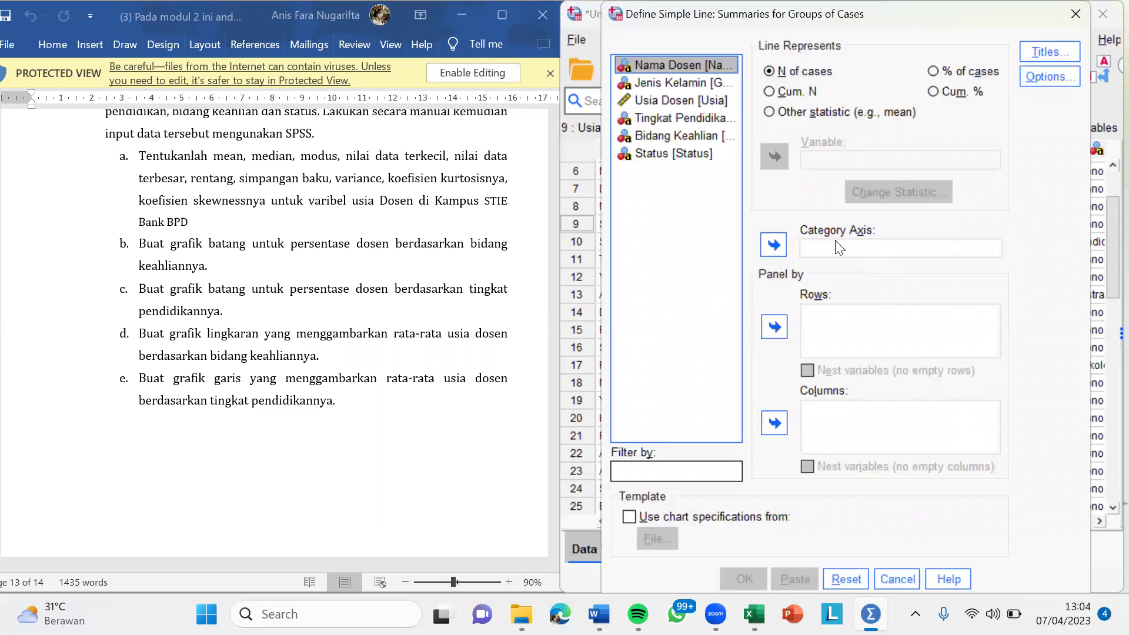
click(770, 113)
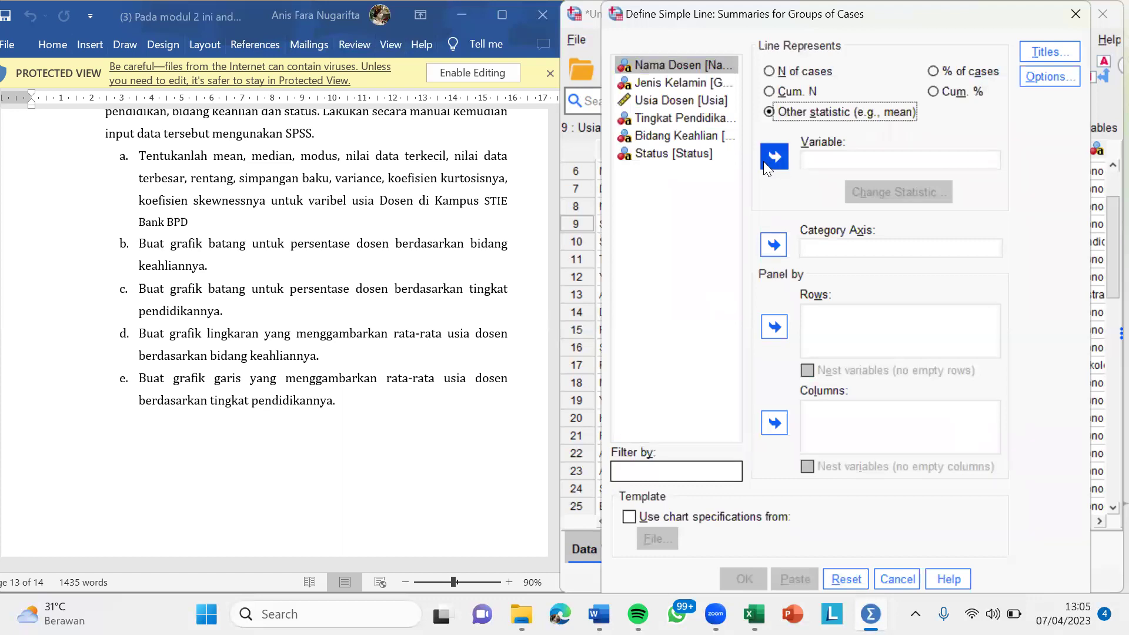
click(677, 103)
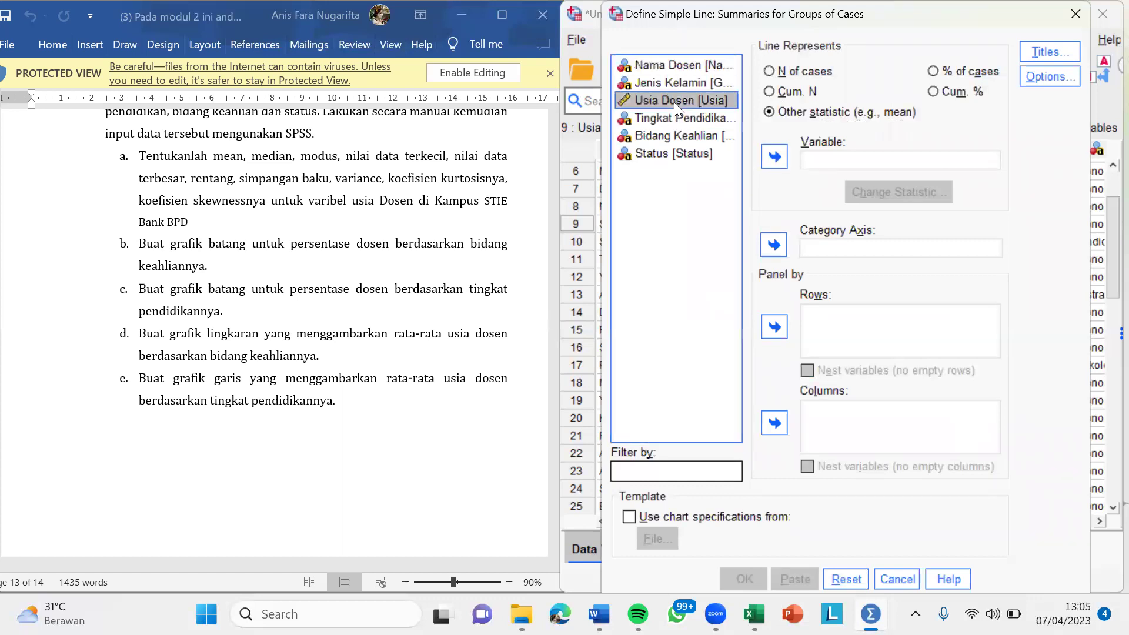
click(782, 158)
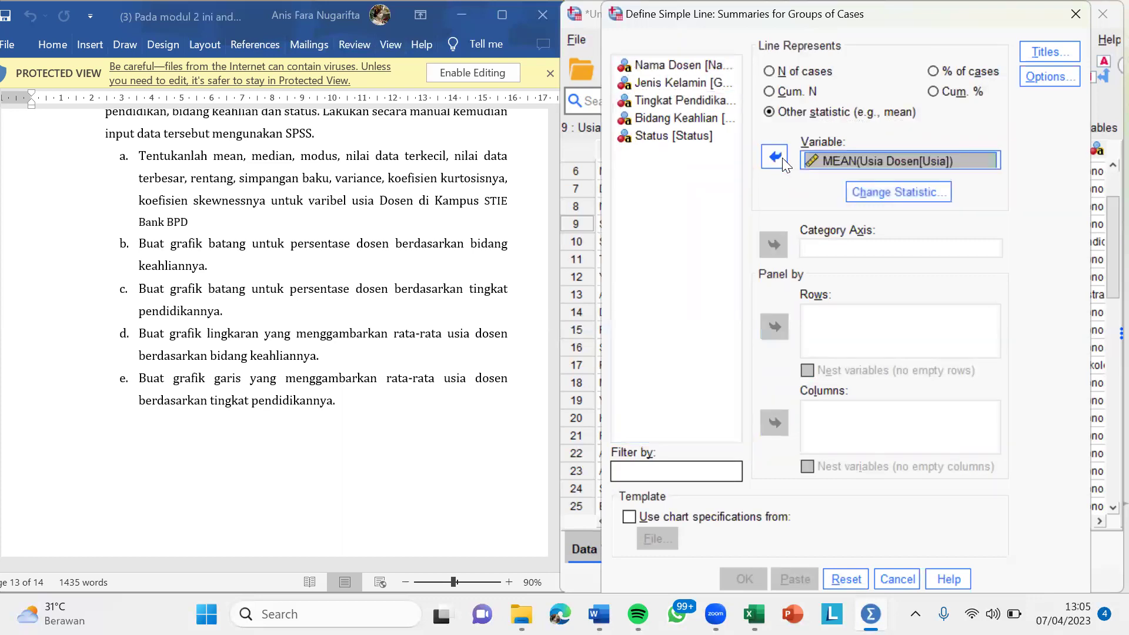
click(884, 192)
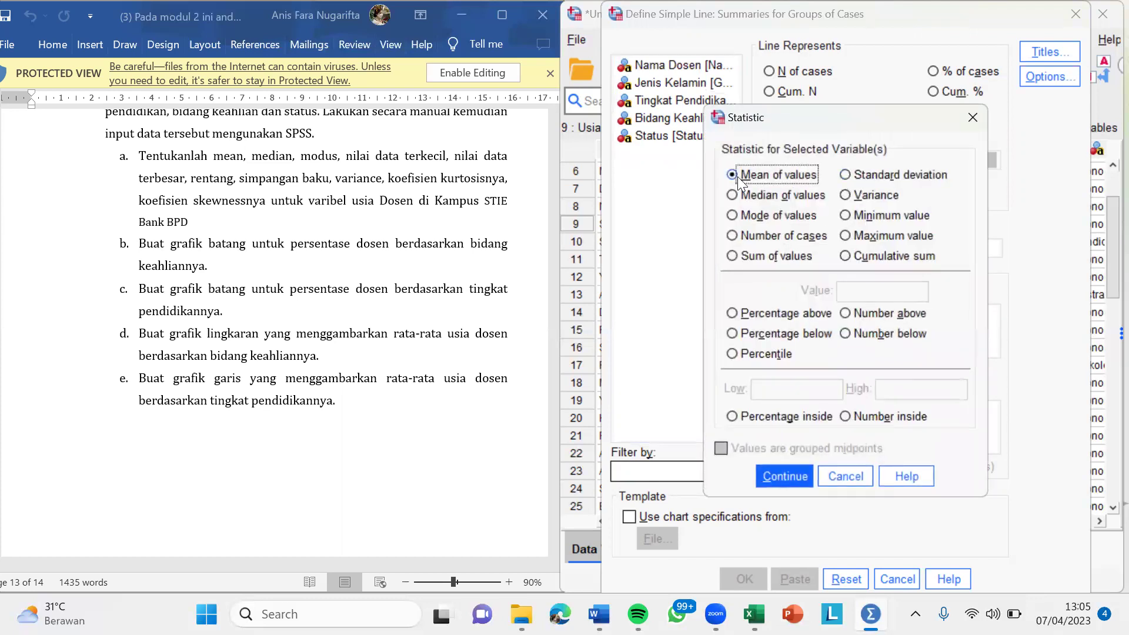
click(771, 474)
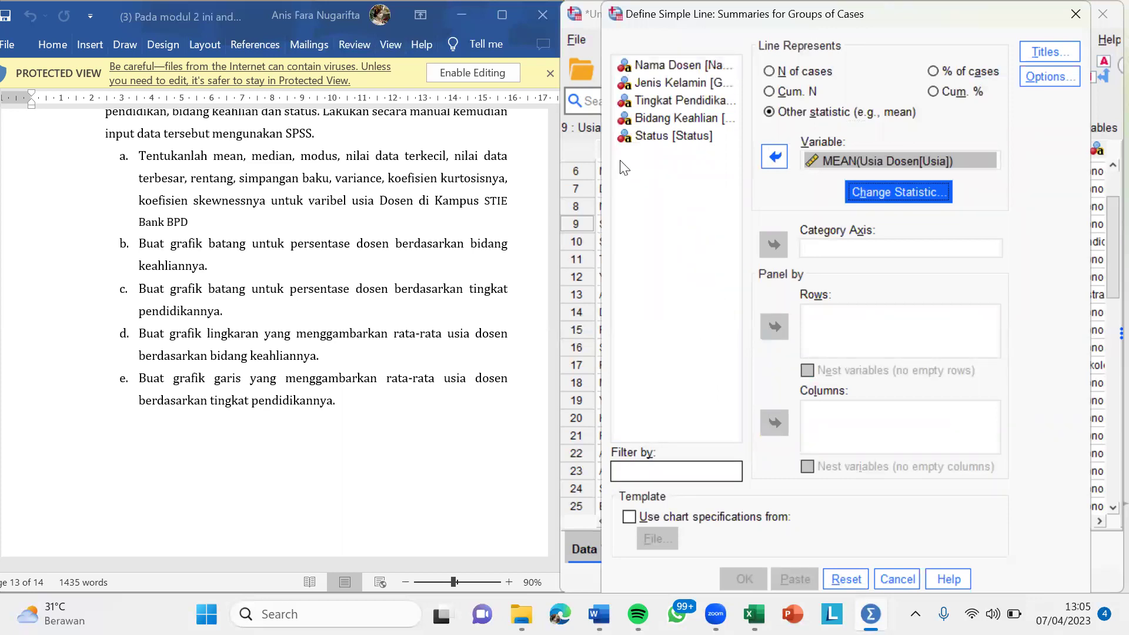
Put Tingkat Pendidikan on the line chart's category axis and generate the chart.
click(659, 101)
click(772, 245)
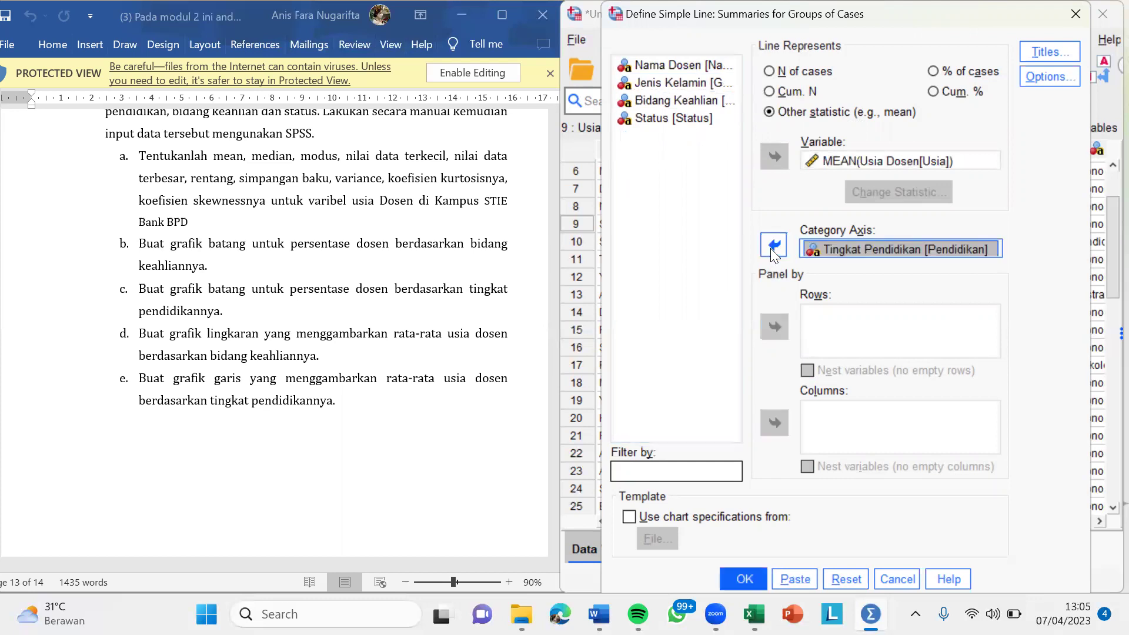
click(736, 569)
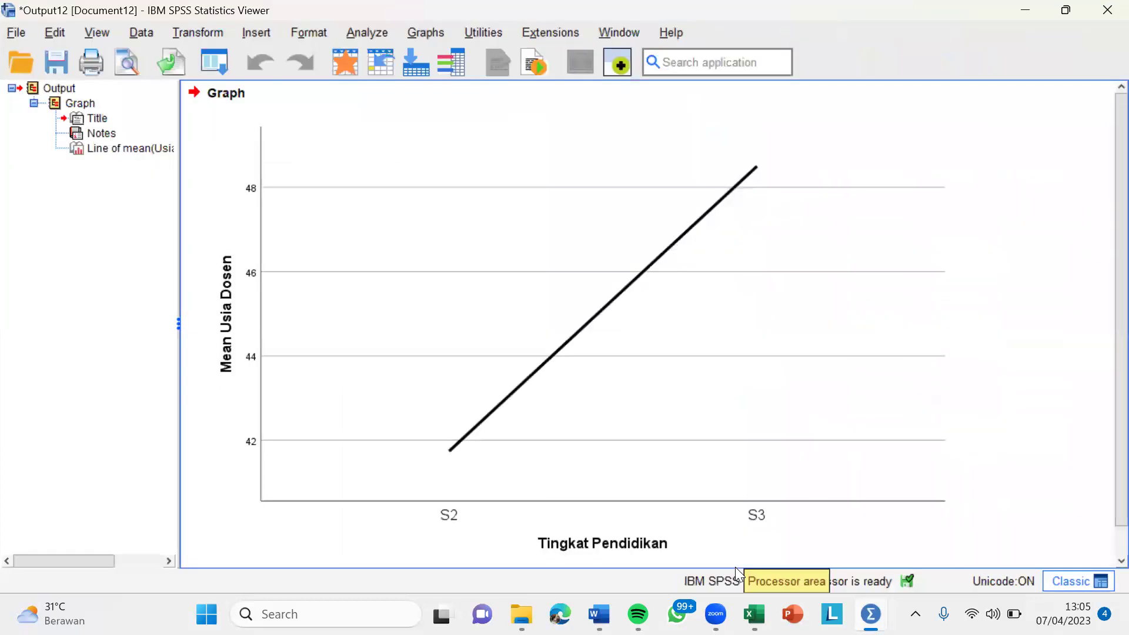
Open the mean Usia Dosen line chart for editing and turn on data labels for its points.
click(713, 517)
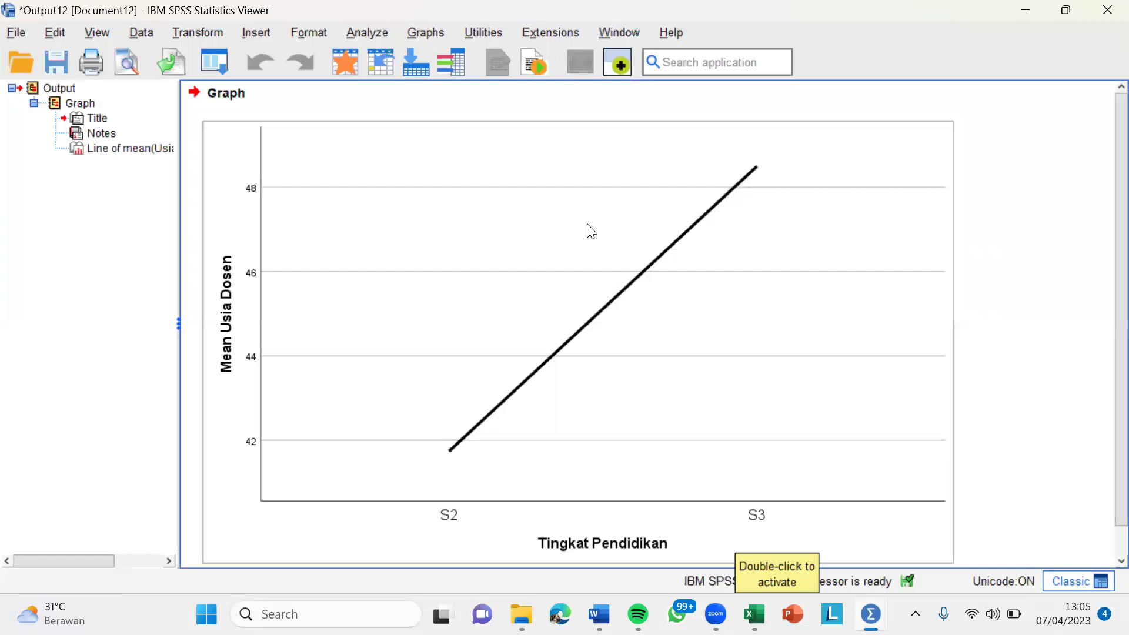
click(575, 127)
double_click(575, 127)
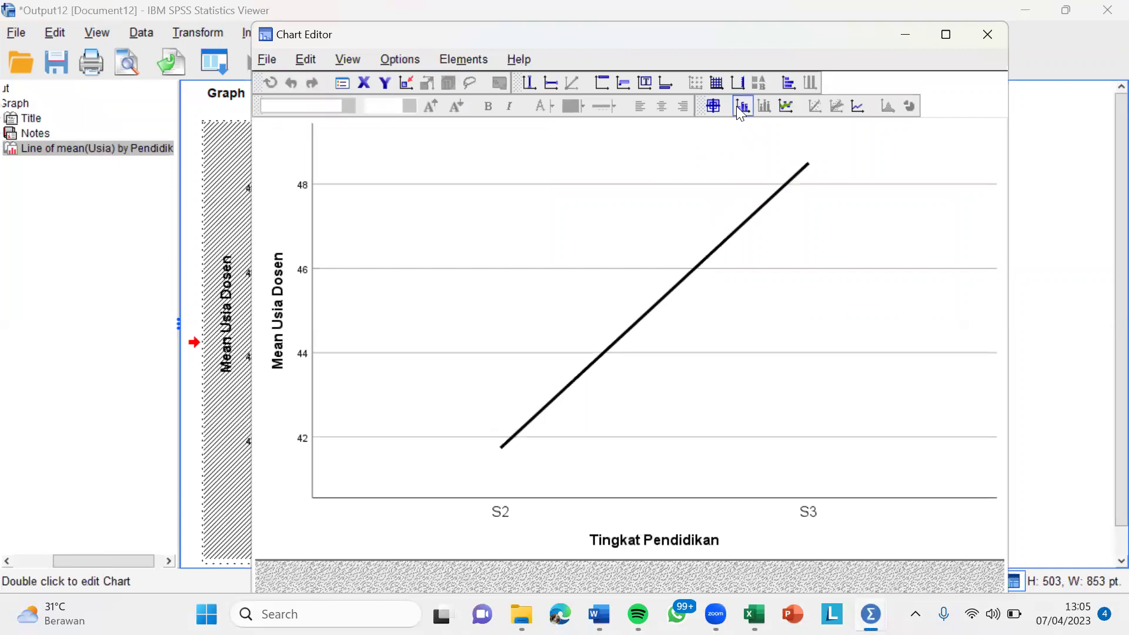
click(742, 107)
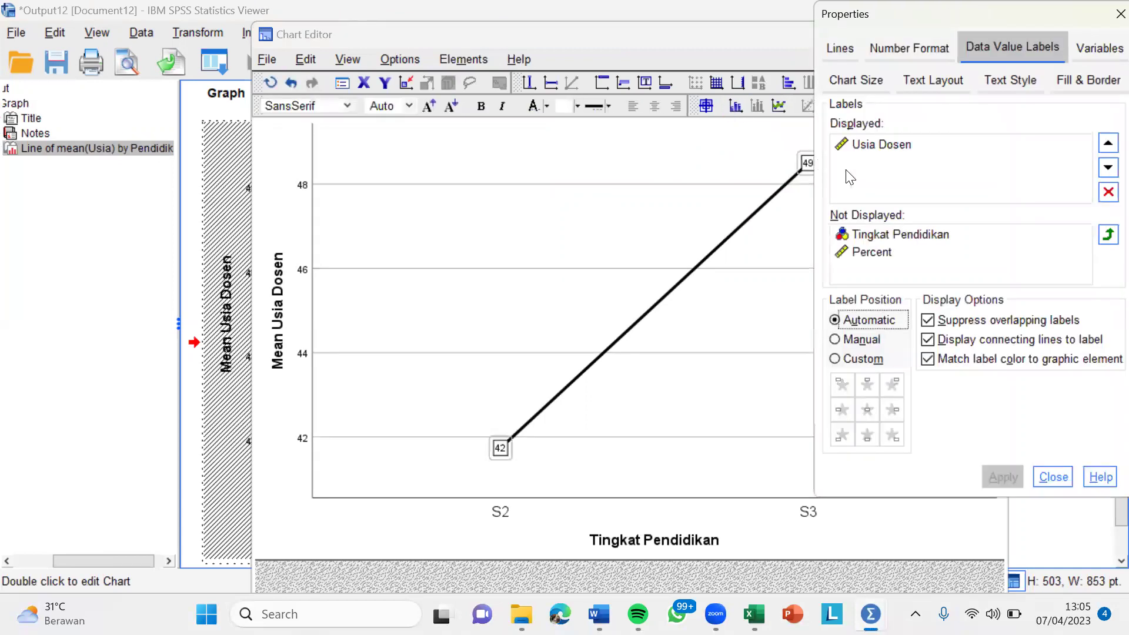
Add Tingkat Pendidikan and Percent to the line chart's data labels and apply the change.
click(1106, 233)
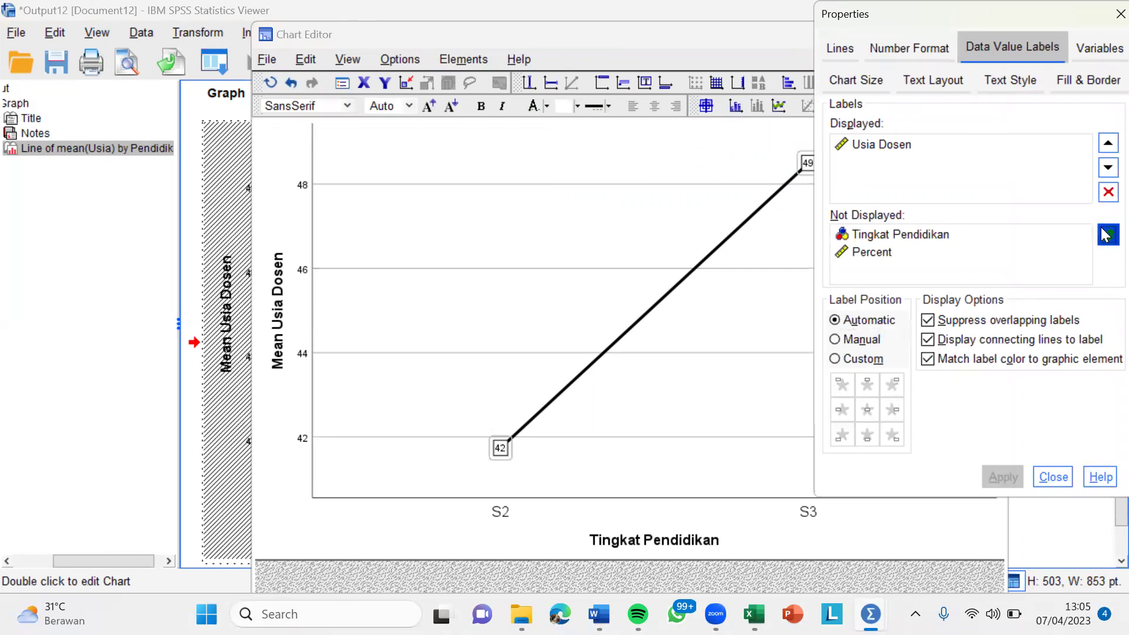
click(1044, 234)
click(1106, 236)
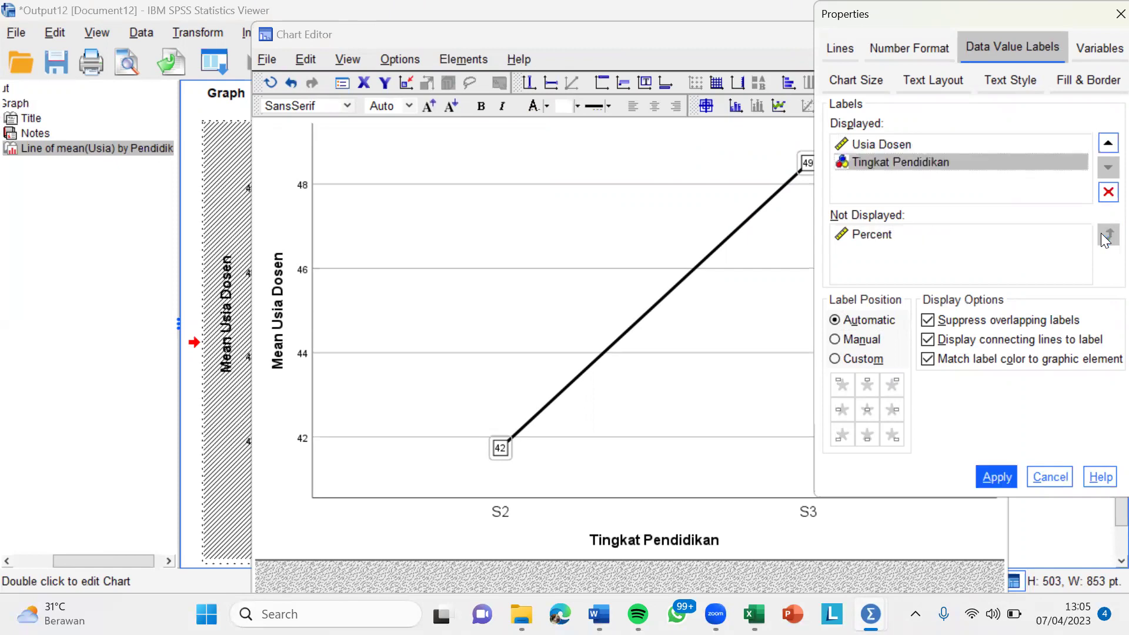
click(990, 241)
click(1108, 234)
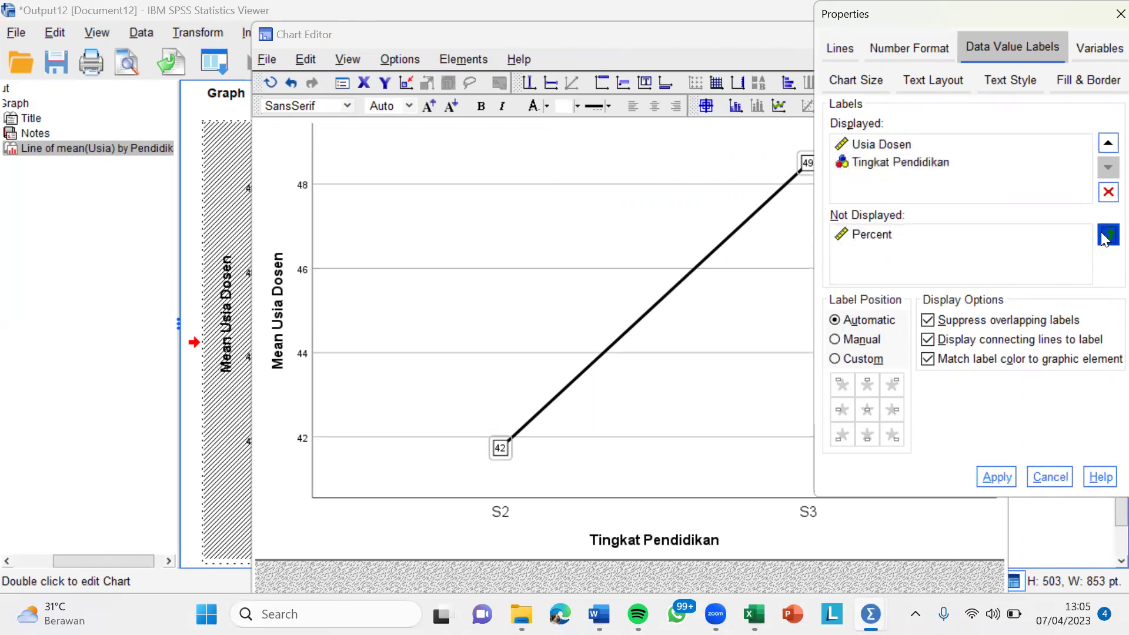
click(988, 479)
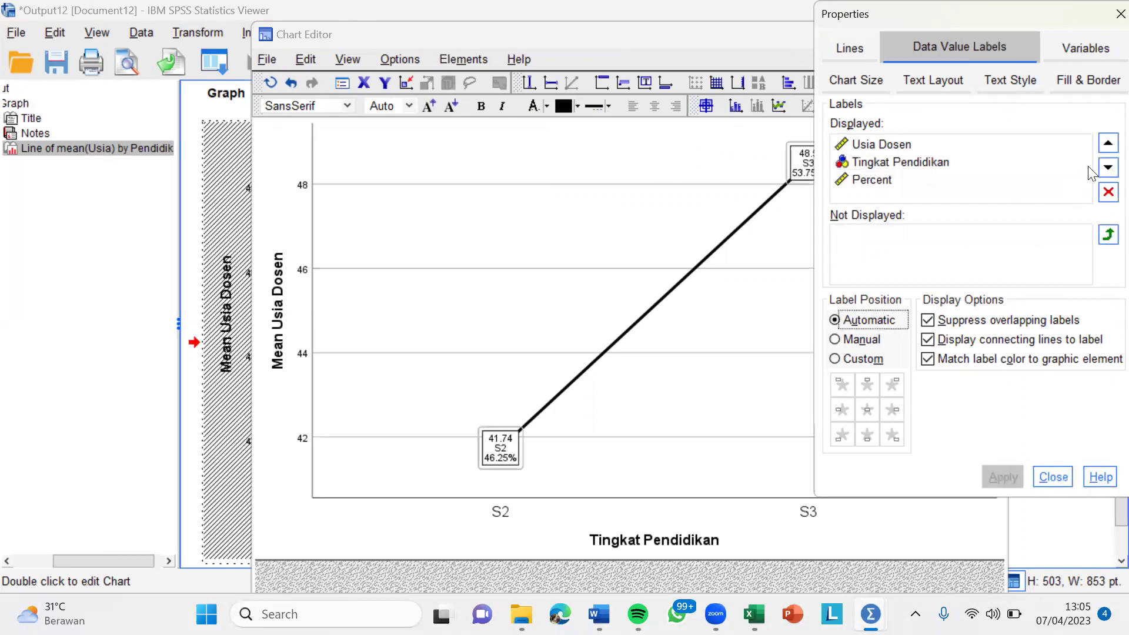
Close the label properties and chart editor, then close the line chart output without saving it.
click(1118, 15)
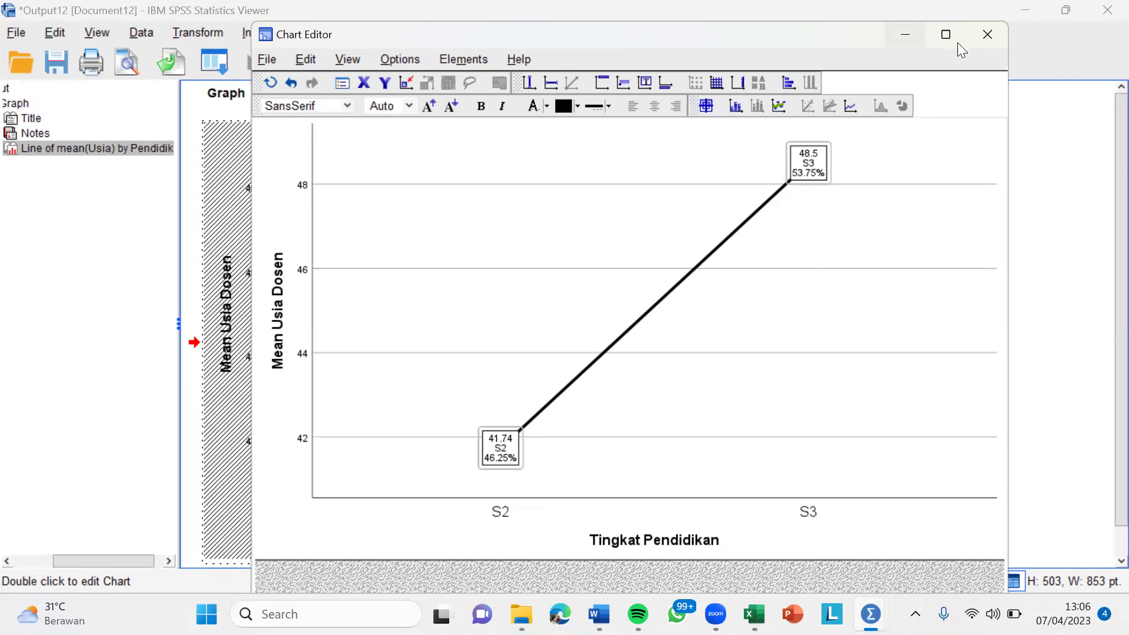
click(975, 50)
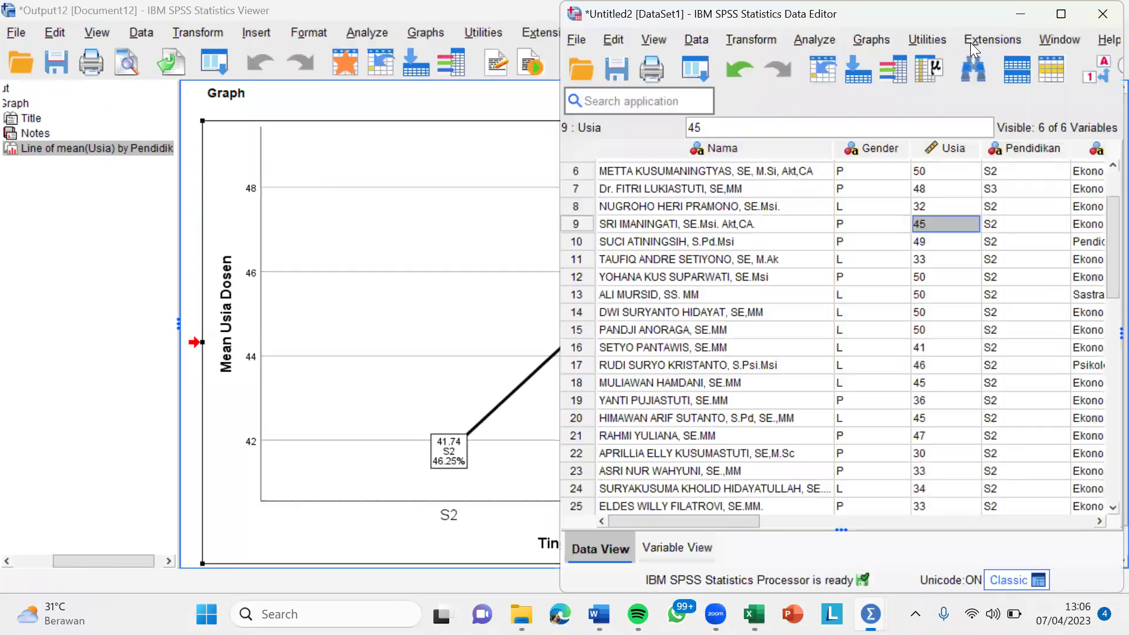
click(495, 104)
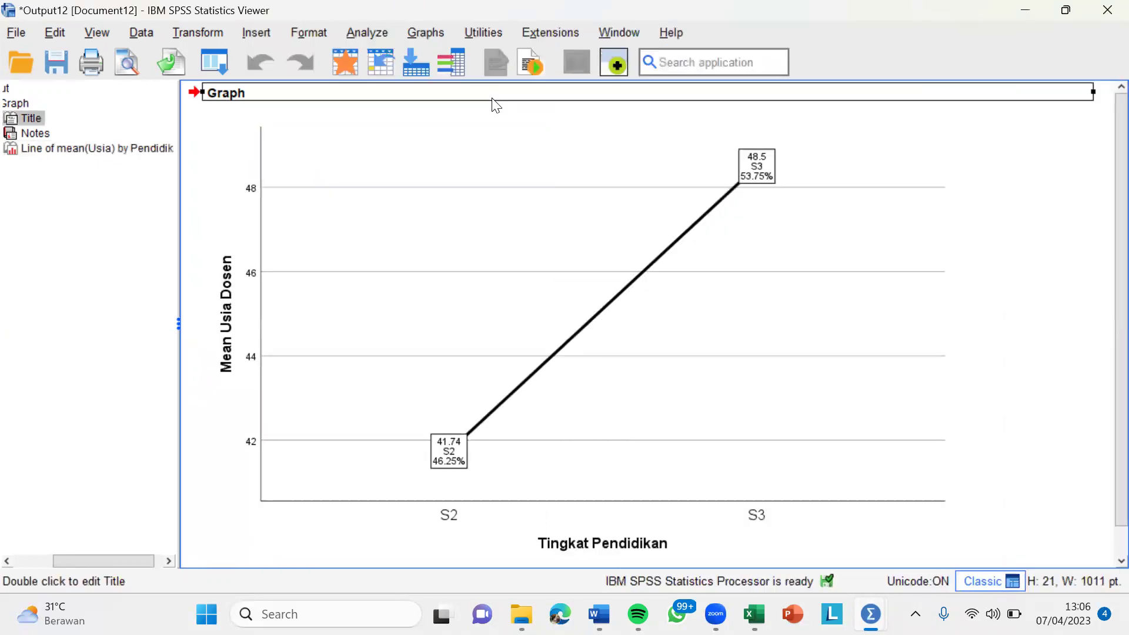
click(1099, 12)
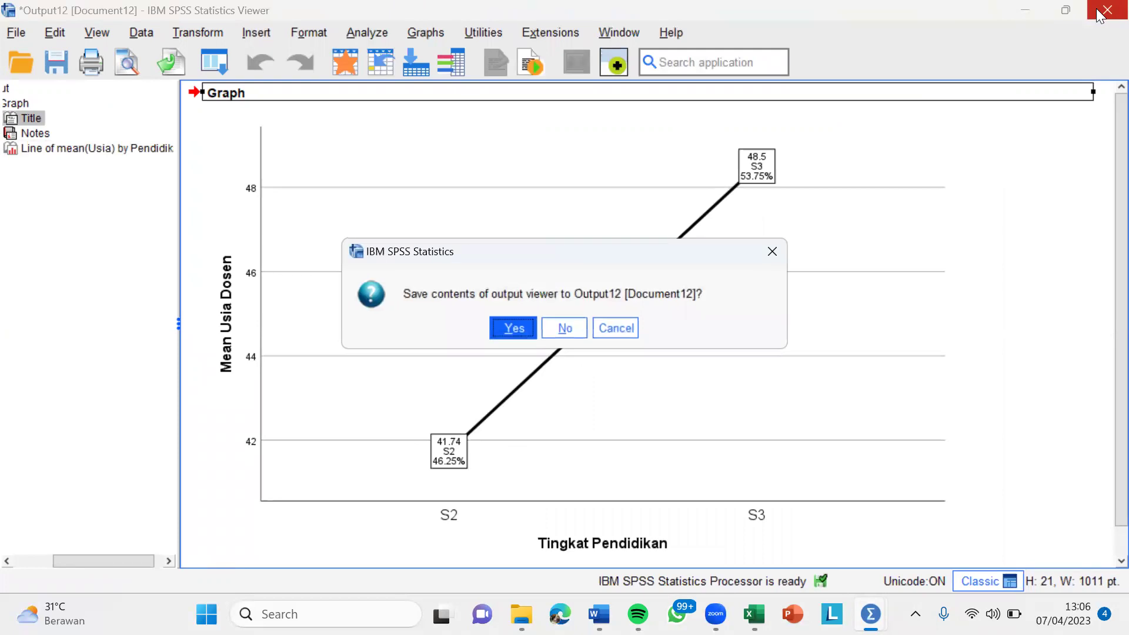
click(571, 322)
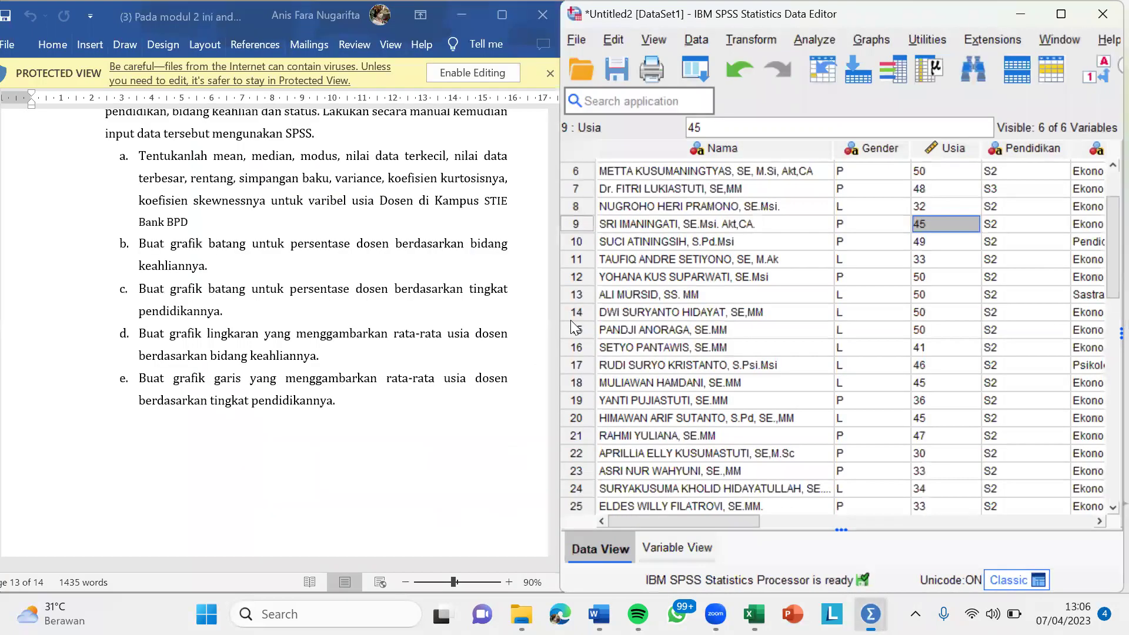
Save the dataset in the Documents folder as an SPSS Statistics file named Latihan 2 Aplikom.
click(576, 42)
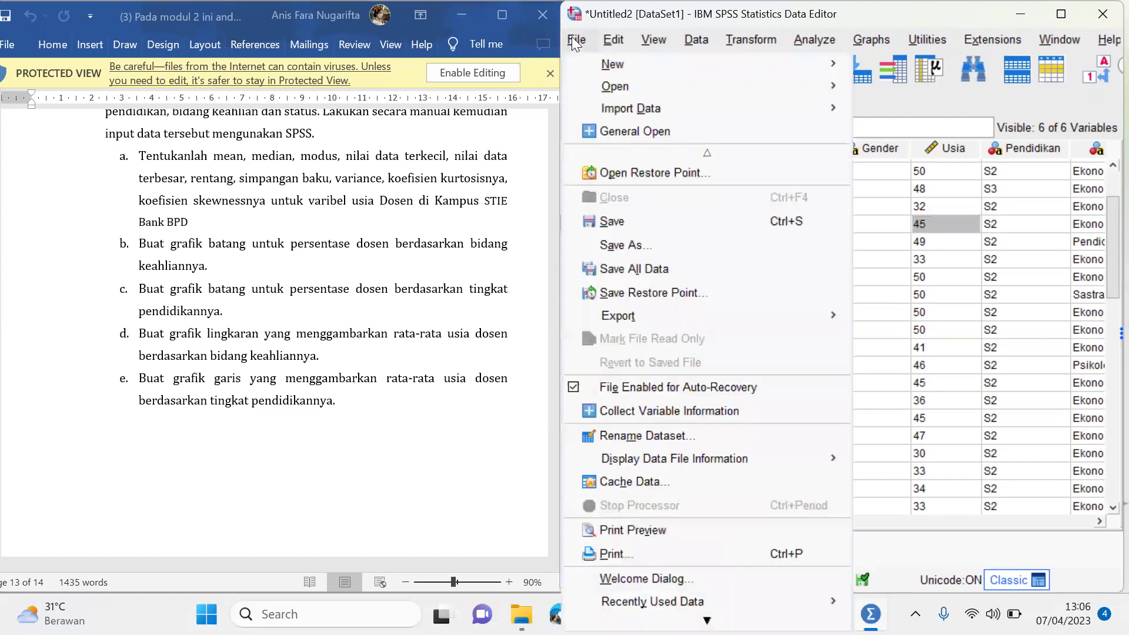
click(617, 244)
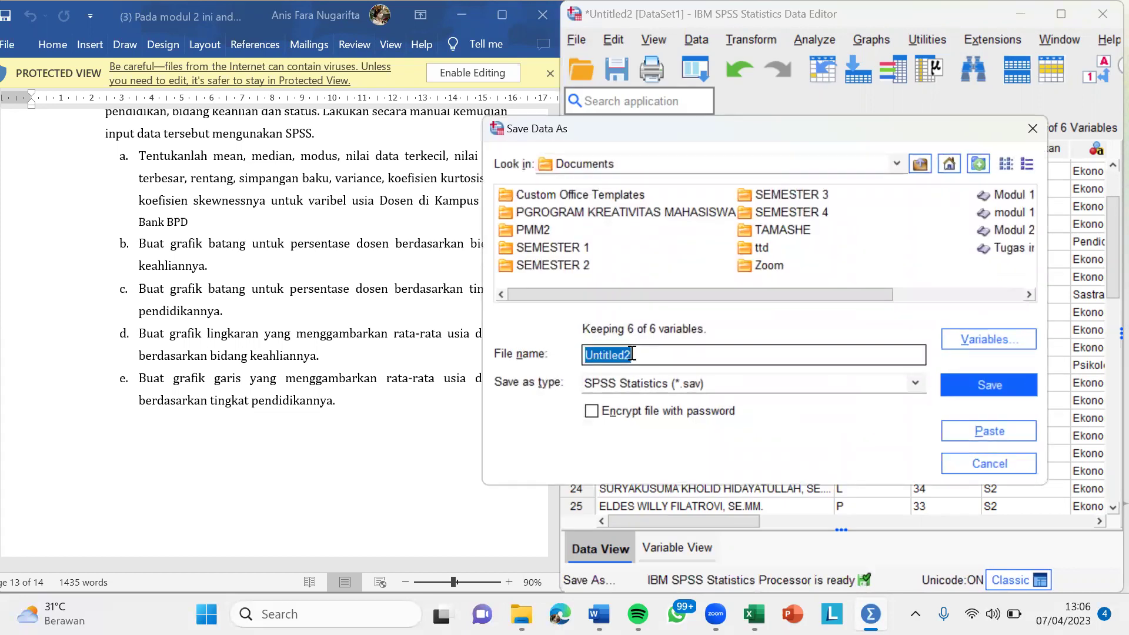
key(BackSpace)
text(Latihan )
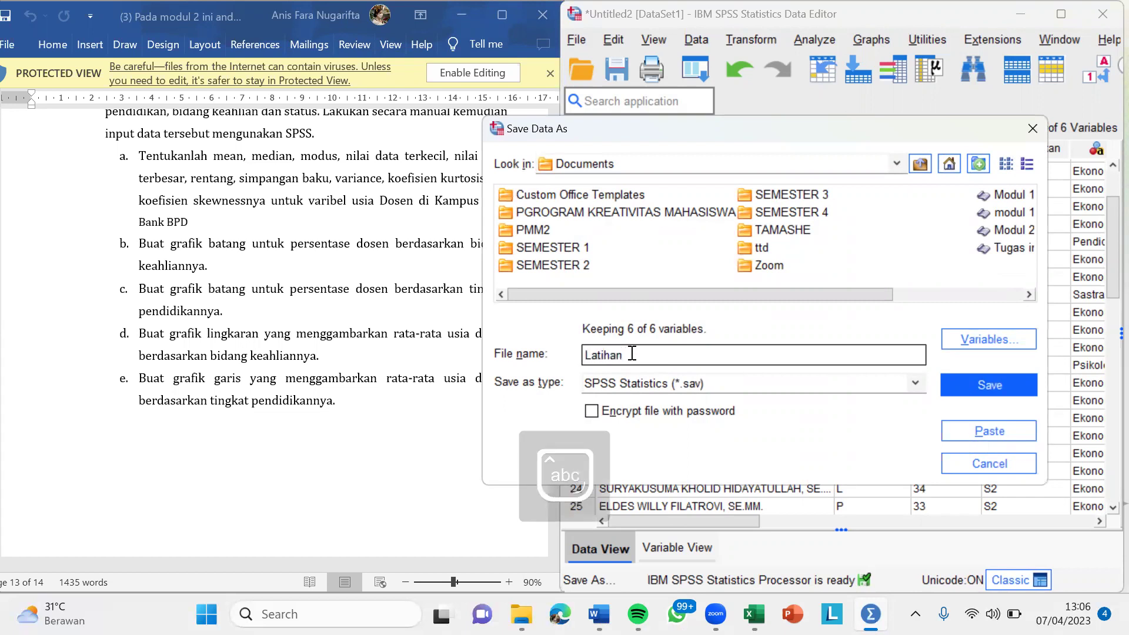
text(2Aplikom)
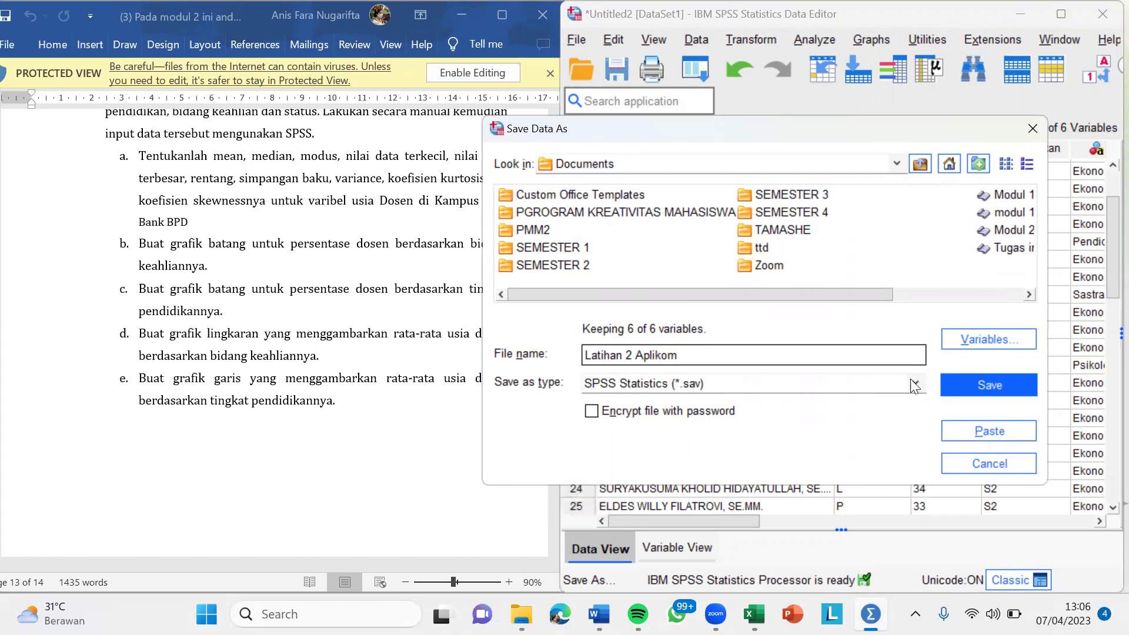
click(959, 380)
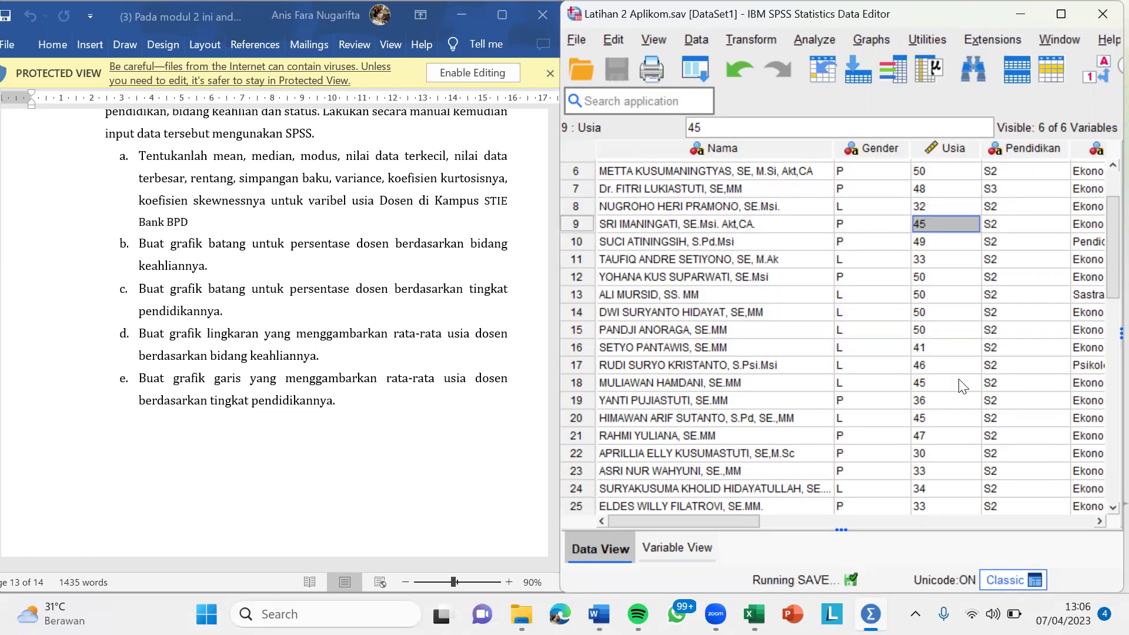